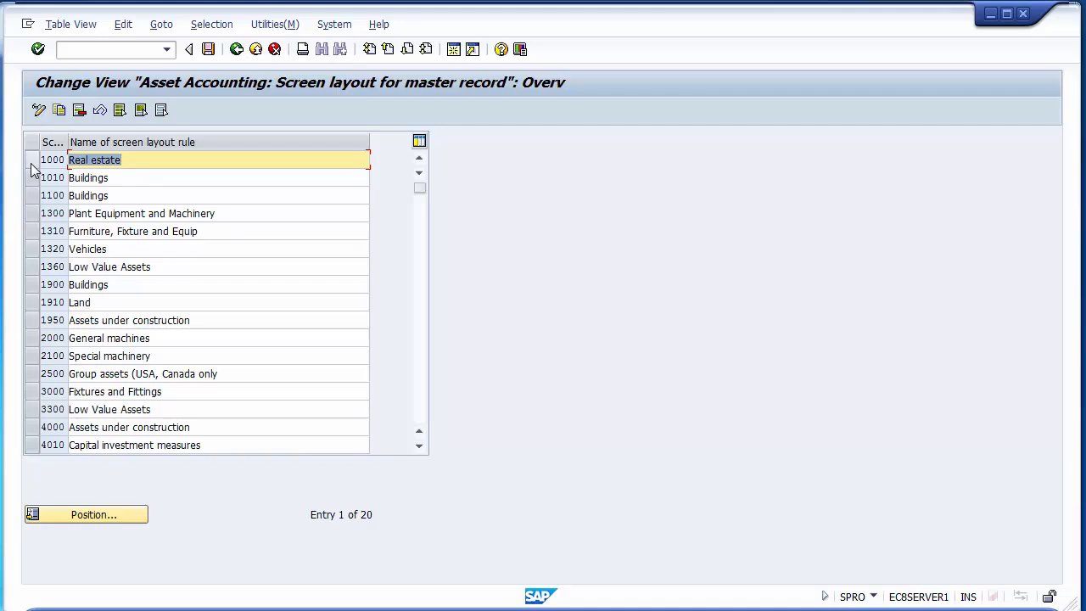
Step: Copy the Real estate screen layout rule 1000 as rule 9100 with the name Land
left_click(31, 160)
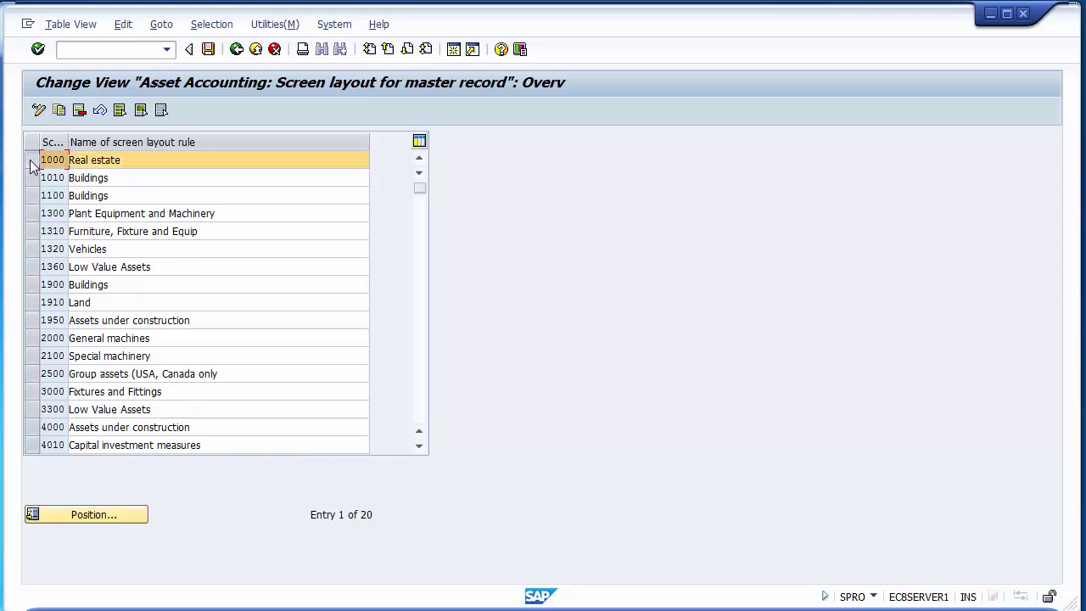
left_click(30, 161)
left_click(30, 163)
left_click(59, 111)
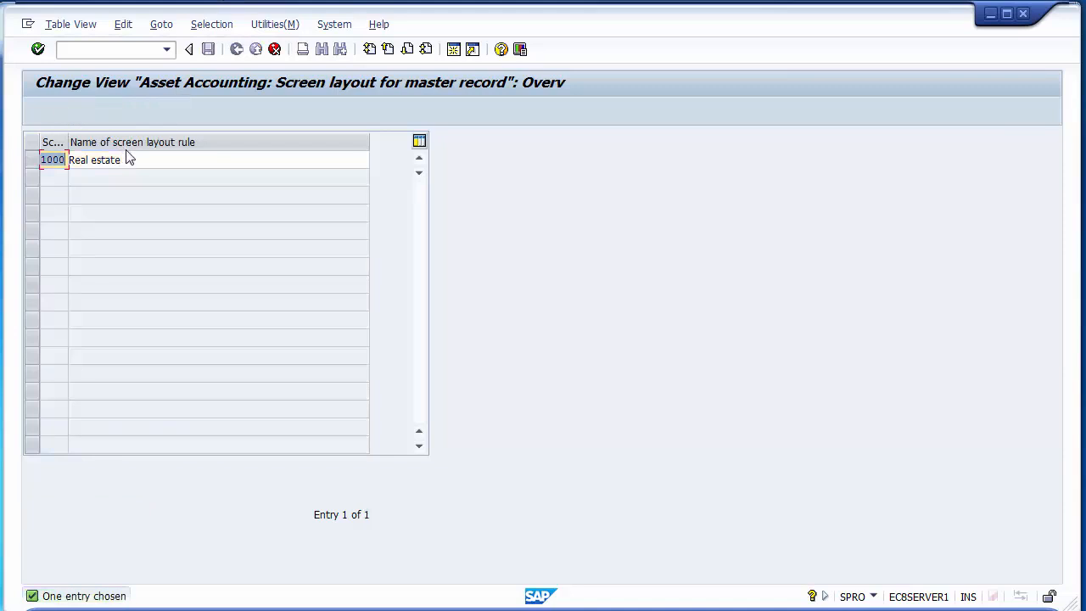
left_click(136, 161)
key("BackSpace")
key("BackSpace")
key("BackSpace")
key("BackSpace")
key("BackSpace")
key("BackSpace")
key("BackSpace")
key("BackSpace")
key("BackSpace")
key("BackSpace")
key("BackSpace")
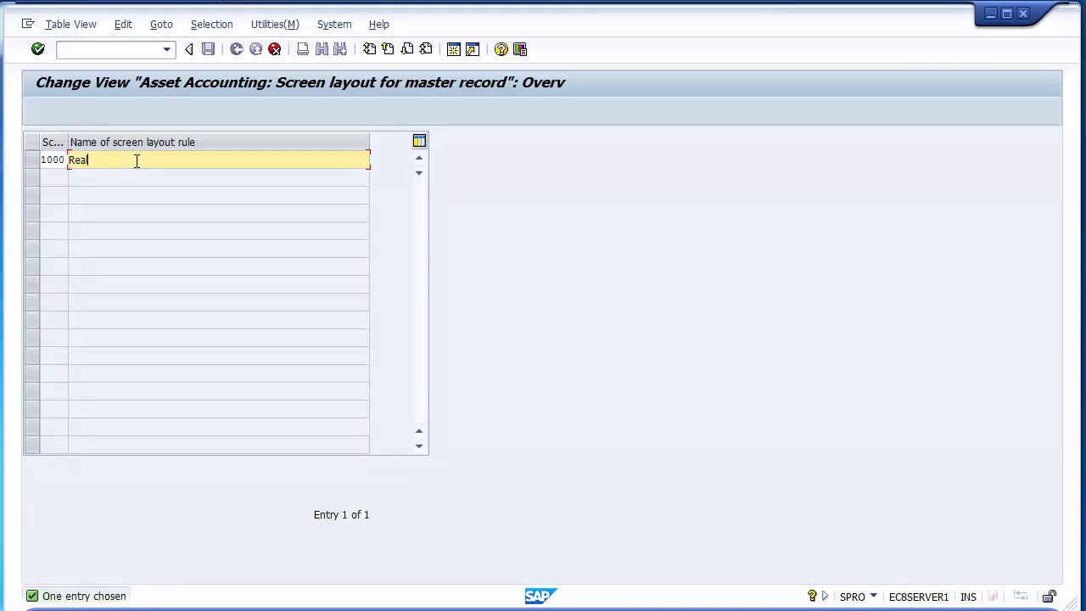
left_click(46, 161)
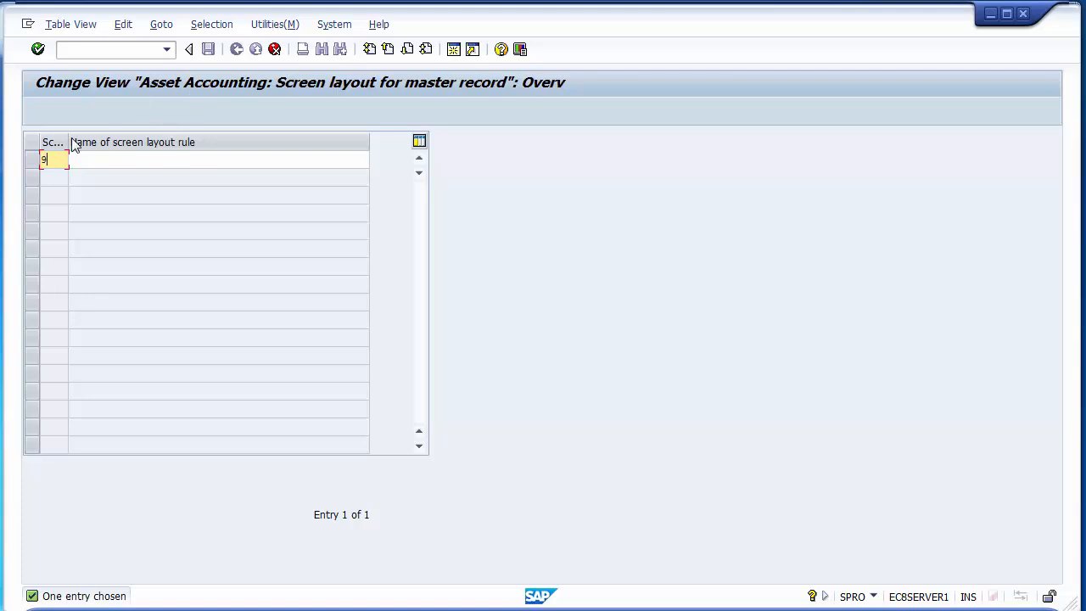
type("9100")
key("Tab")
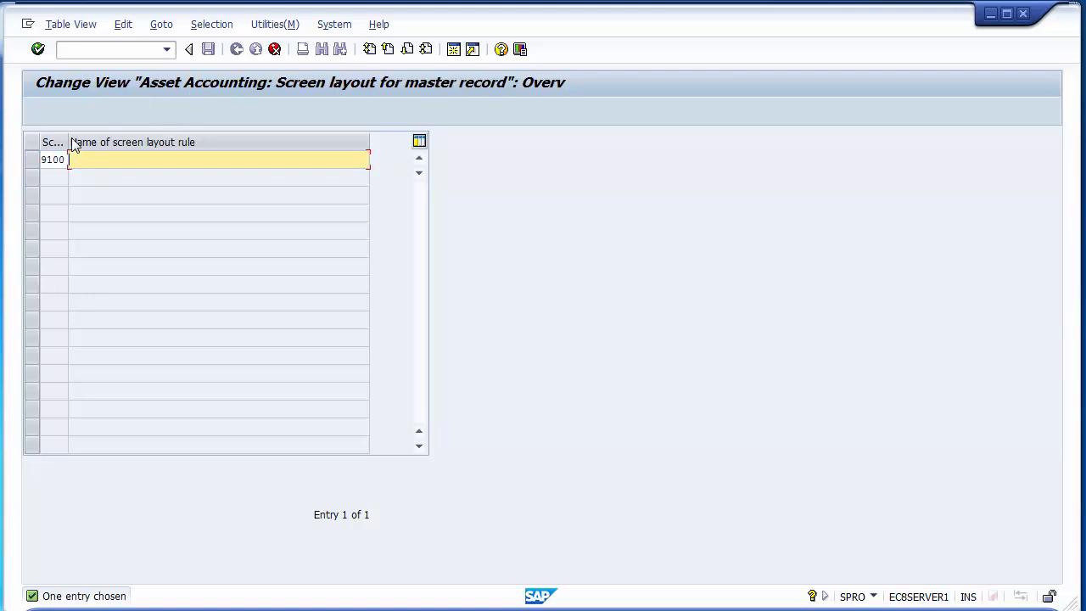
type("Land")
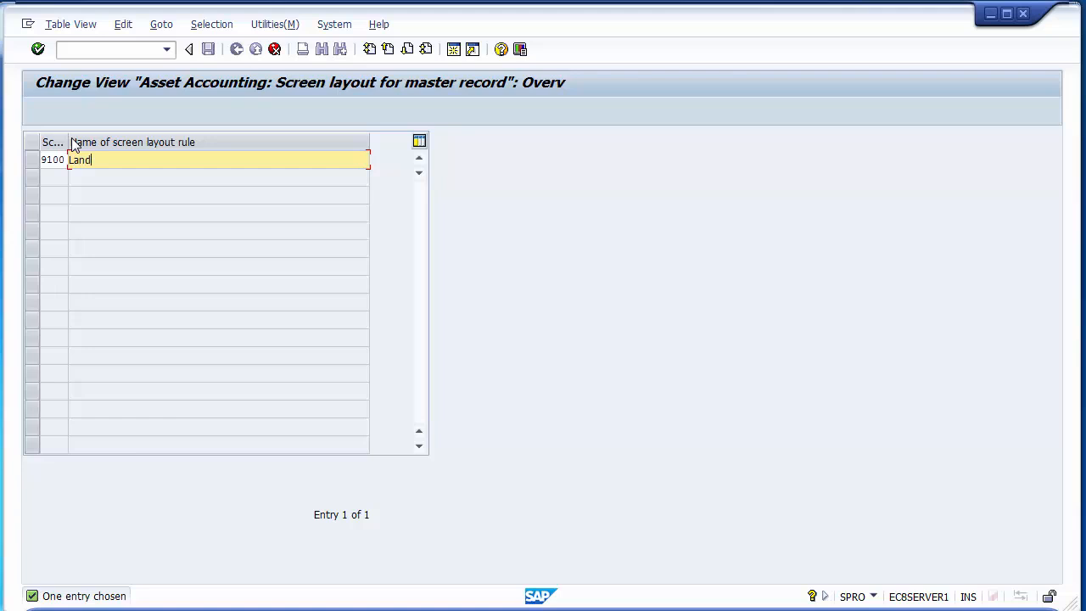
Step: Accept the copied Land rule and save it under the FICO Configurations customizing request
left_click(208, 49)
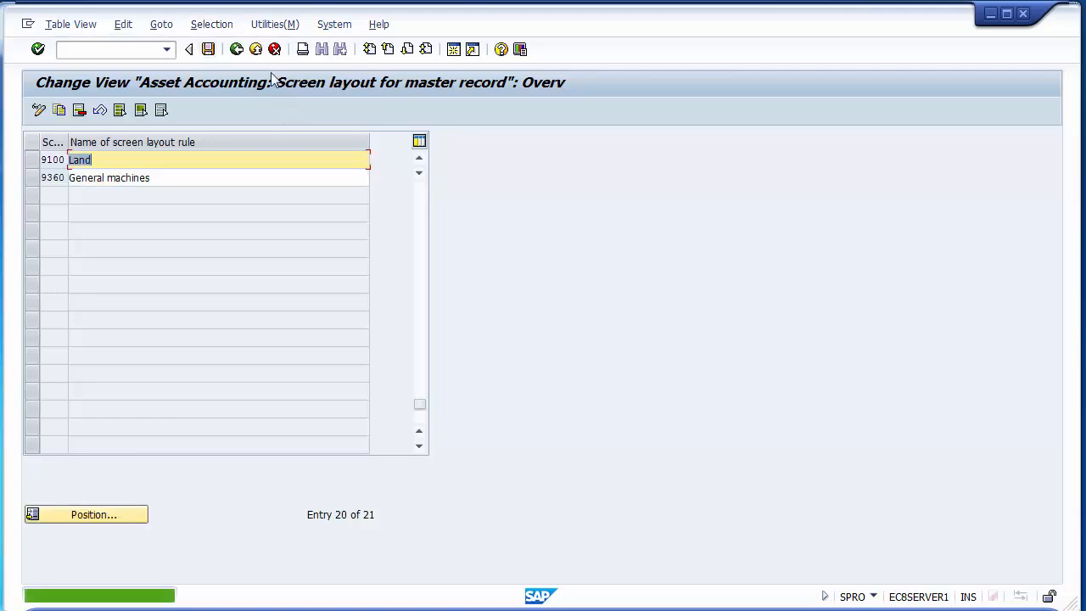
left_click(208, 49)
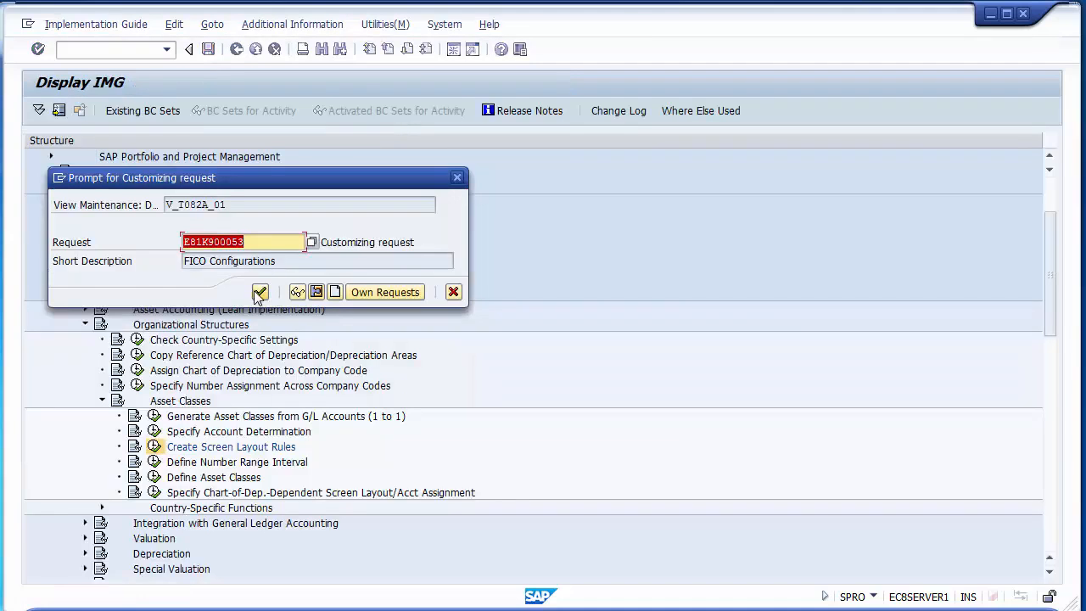
left_click(258, 291)
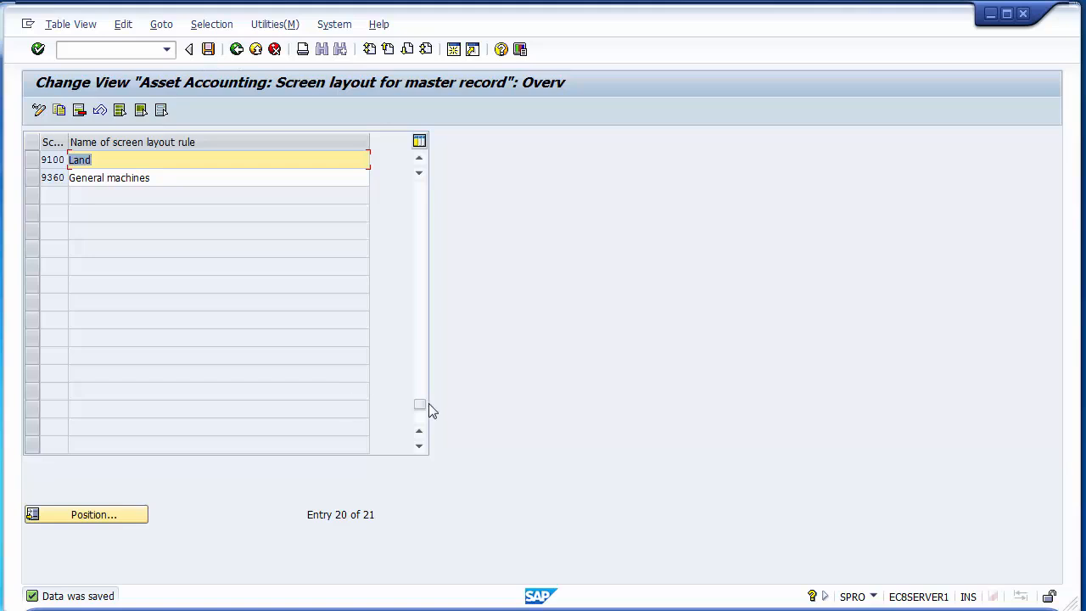
Step: Copy the Buildings screen layout rule 1100 as rule 9200, keeping the name Buildings
left_click_drag(420, 393, 417, 153)
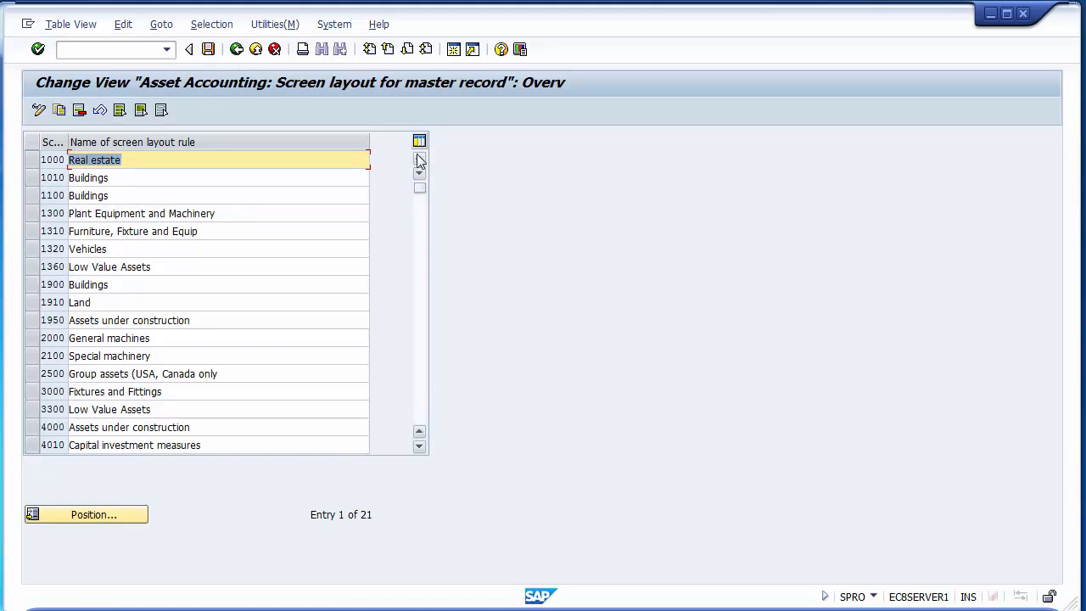
left_click(32, 197)
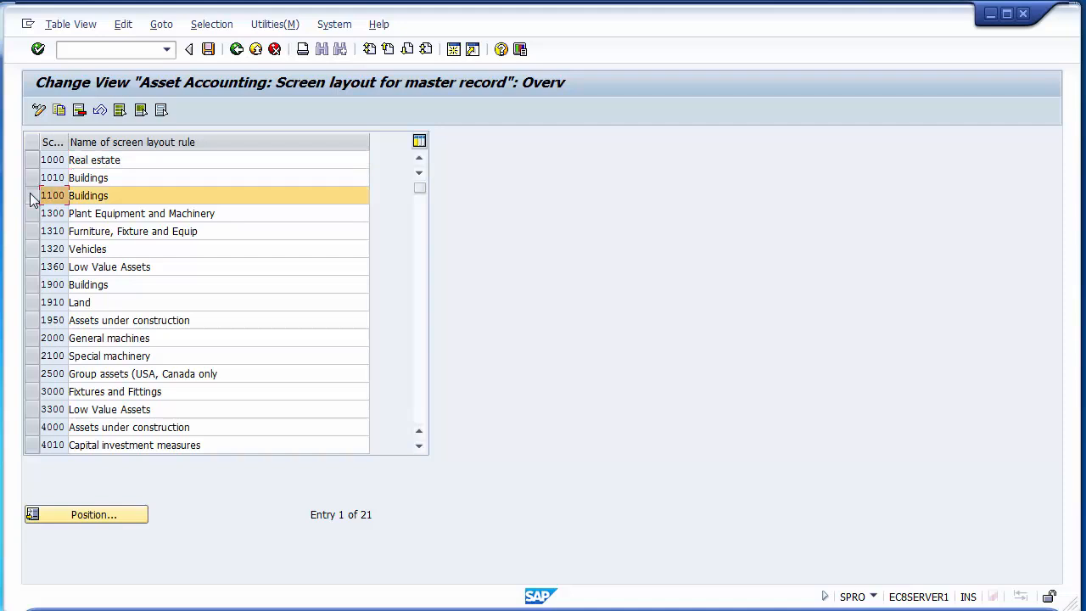
left_click(59, 111)
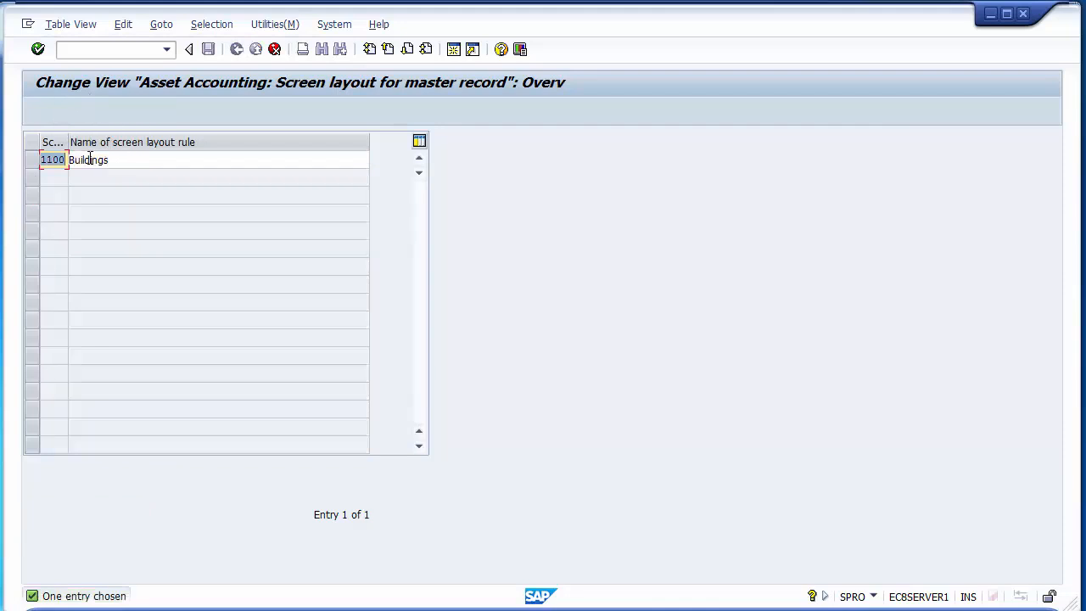
type("9200")
left_click(192, 50)
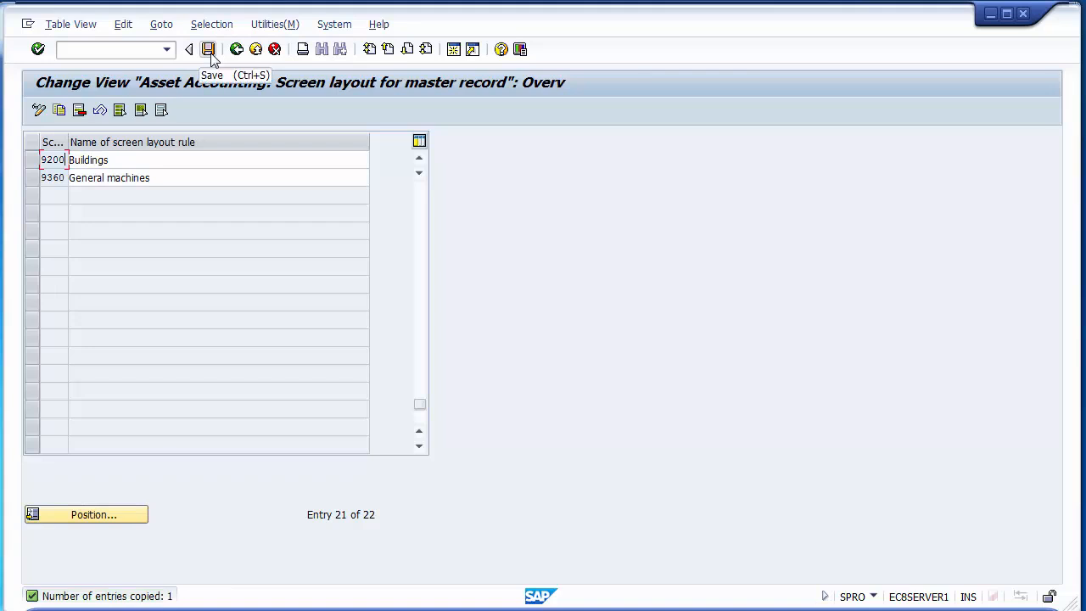
Step: Save the copied Buildings layout rule and return to the implementation guide structure
left_click(418, 187)
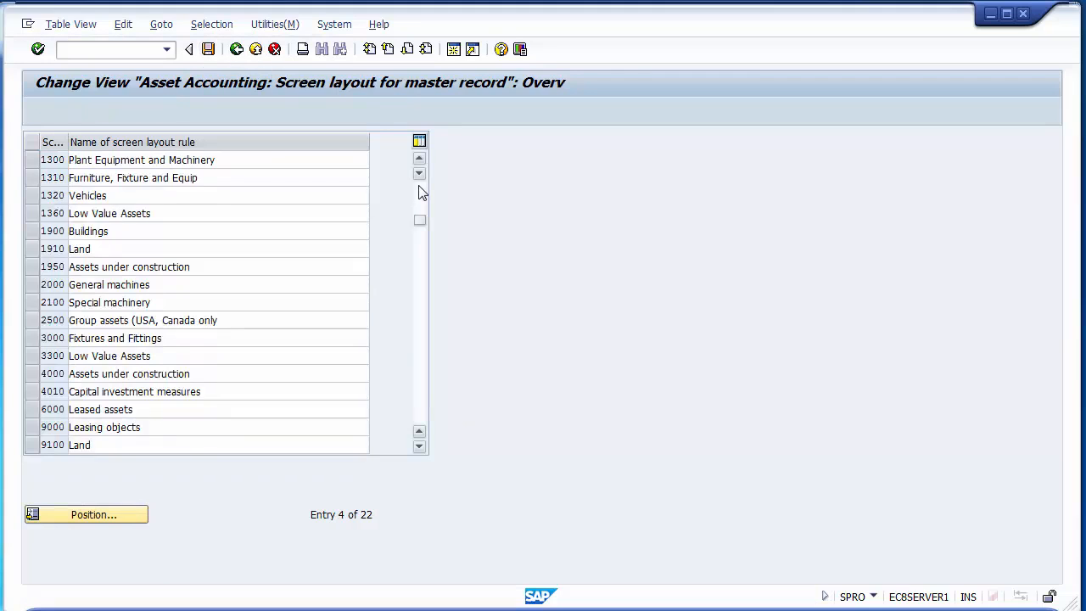
left_click(418, 185)
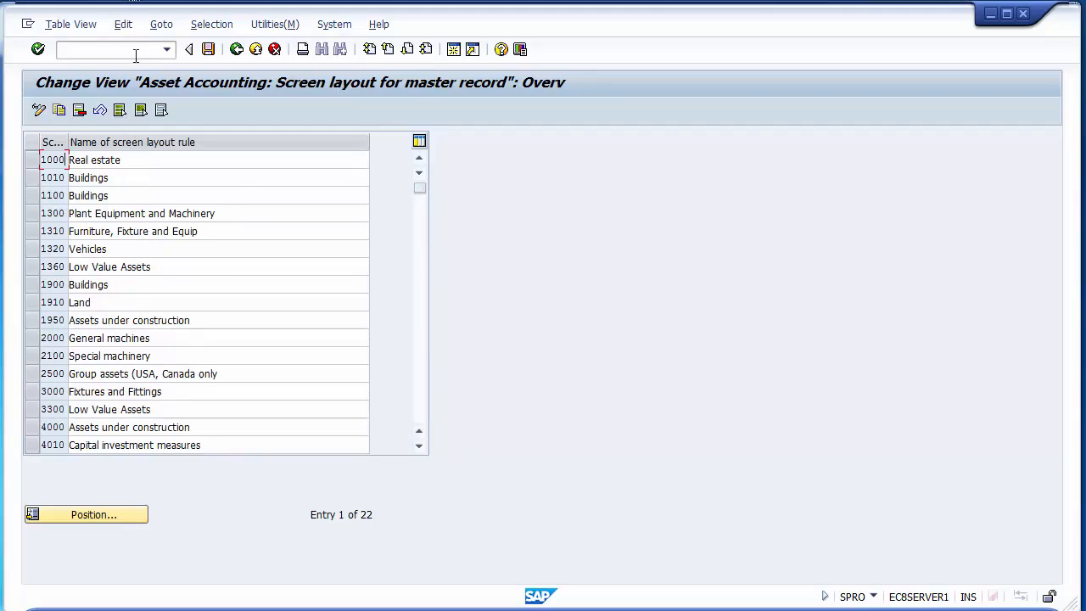
left_click(208, 50)
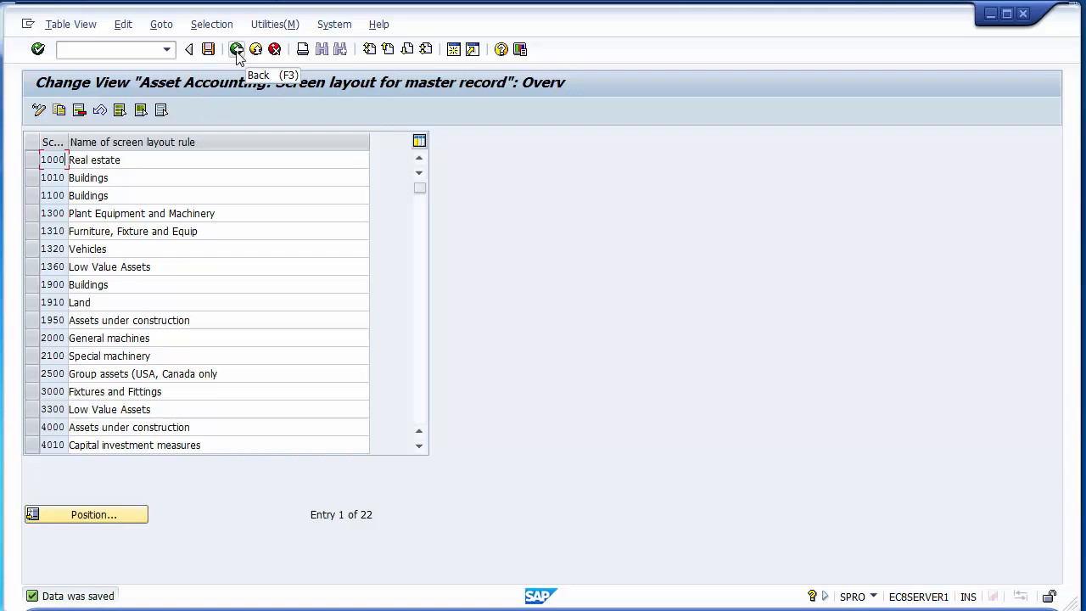
left_click(236, 49)
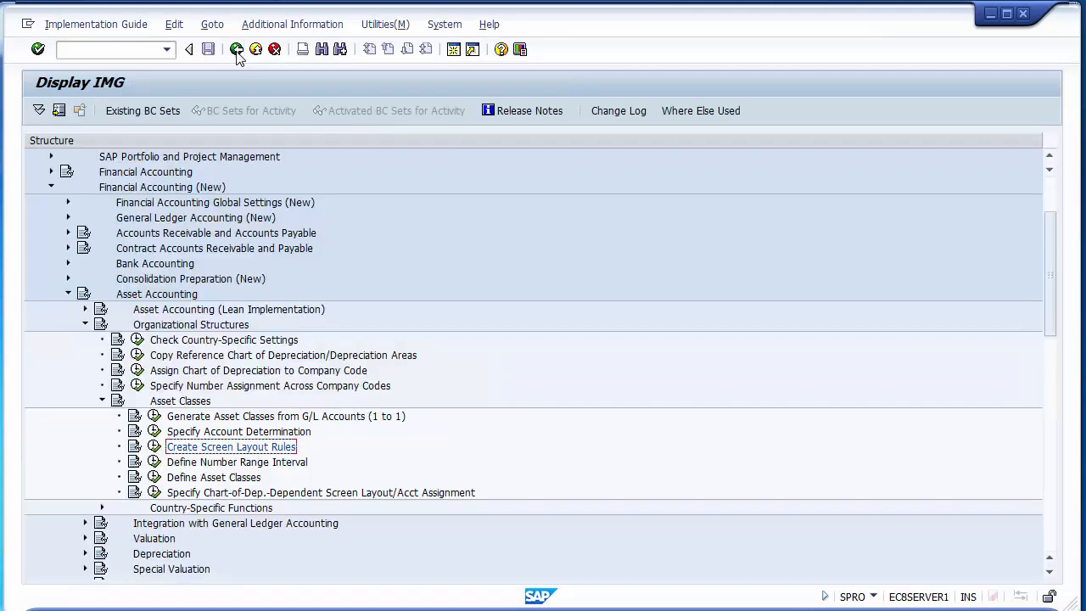
Step: Open the Specify Account Determination activity under Asset Classes and review the Land and Building entries
left_click(236, 434)
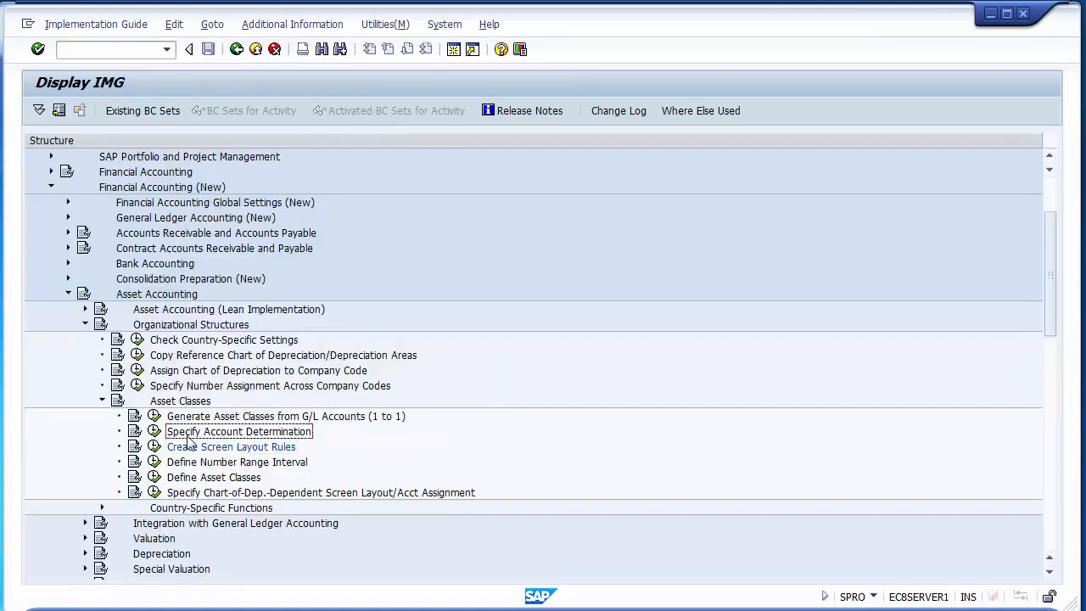
left_click(154, 433)
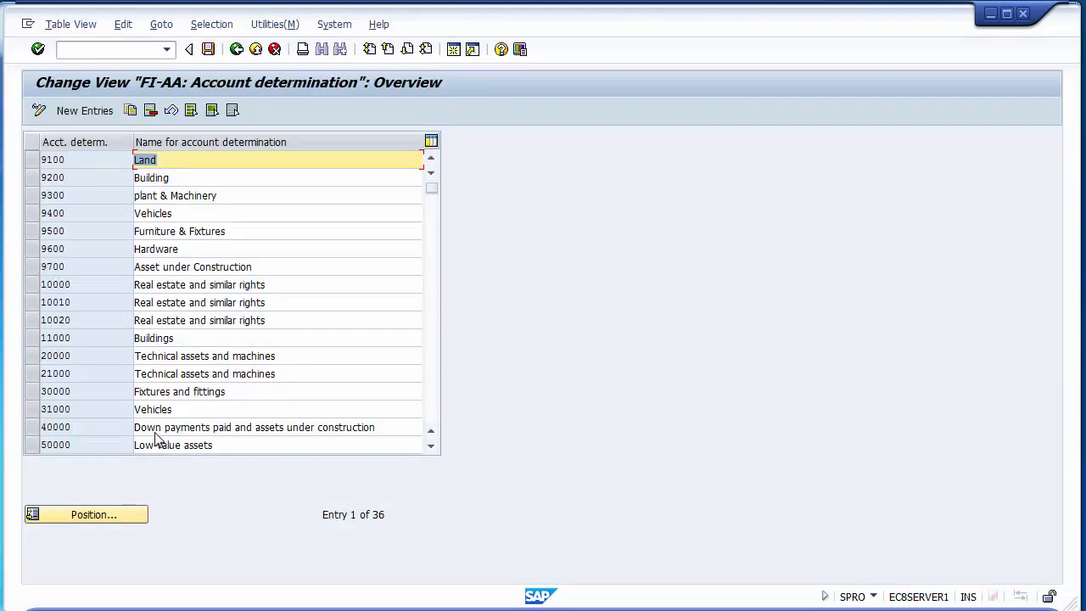
left_click(199, 161)
left_click(194, 179)
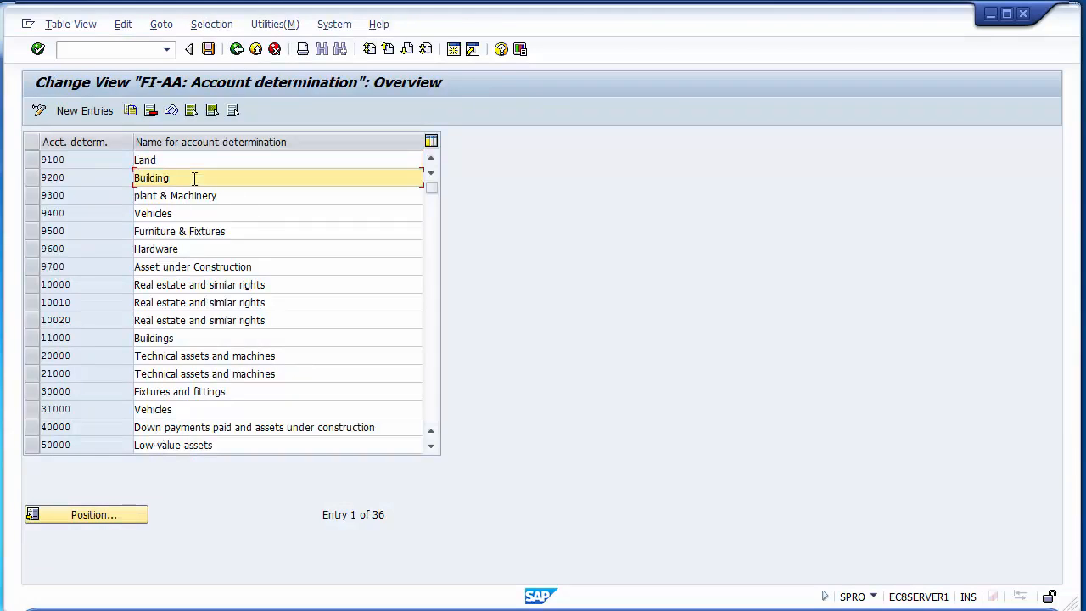
Step: Capture the account determinations from 9100 Land to 9700 Asset under Construction with the Snipping Tool, then switch back to SAP
key("super")
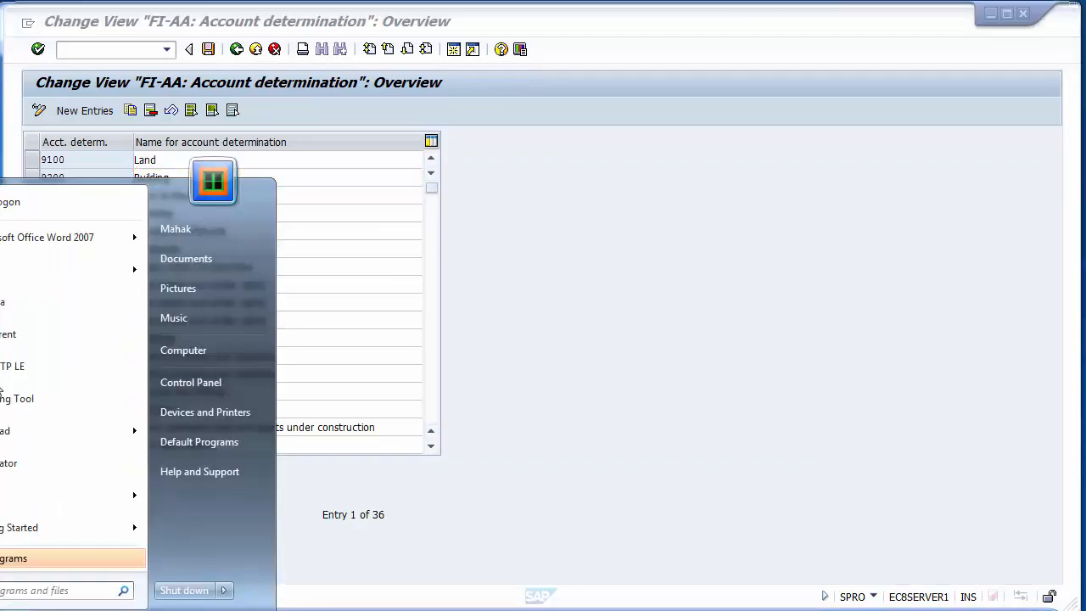
left_click(51, 399)
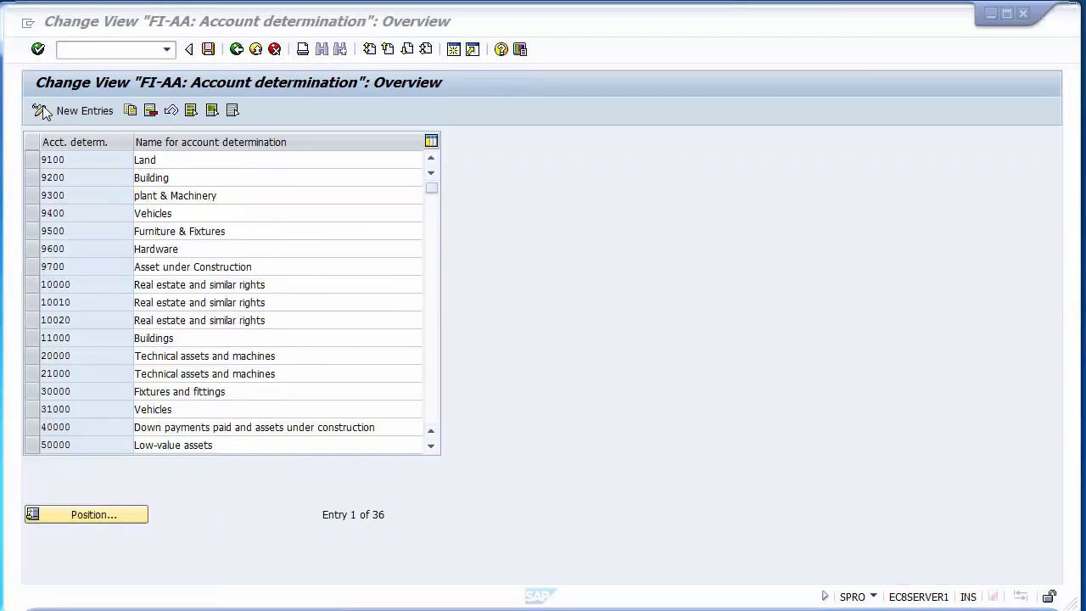
left_click_drag(20, 123, 428, 278)
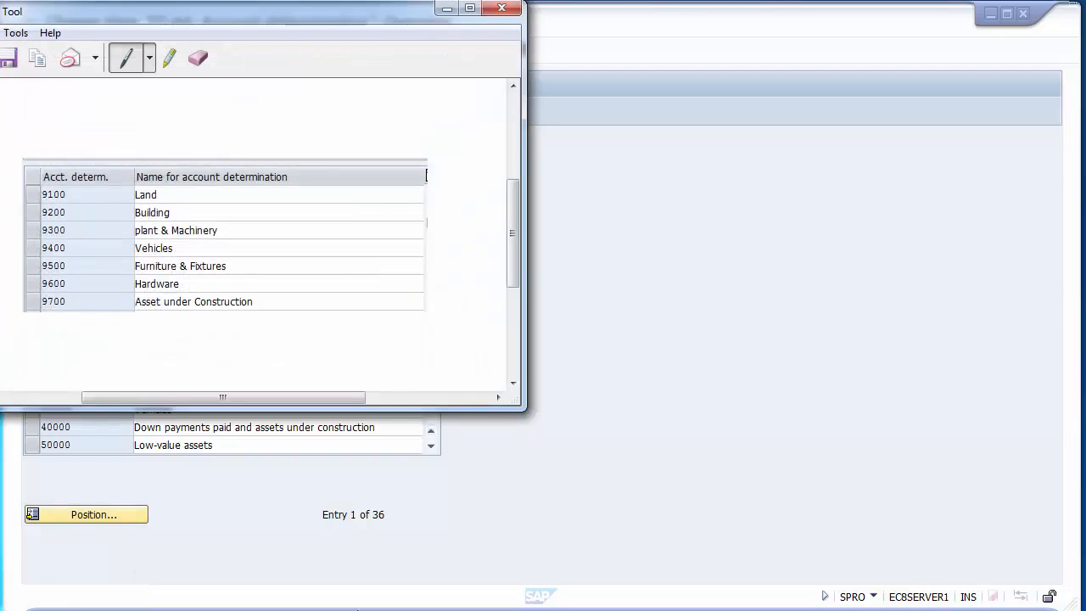
left_click(533, 481)
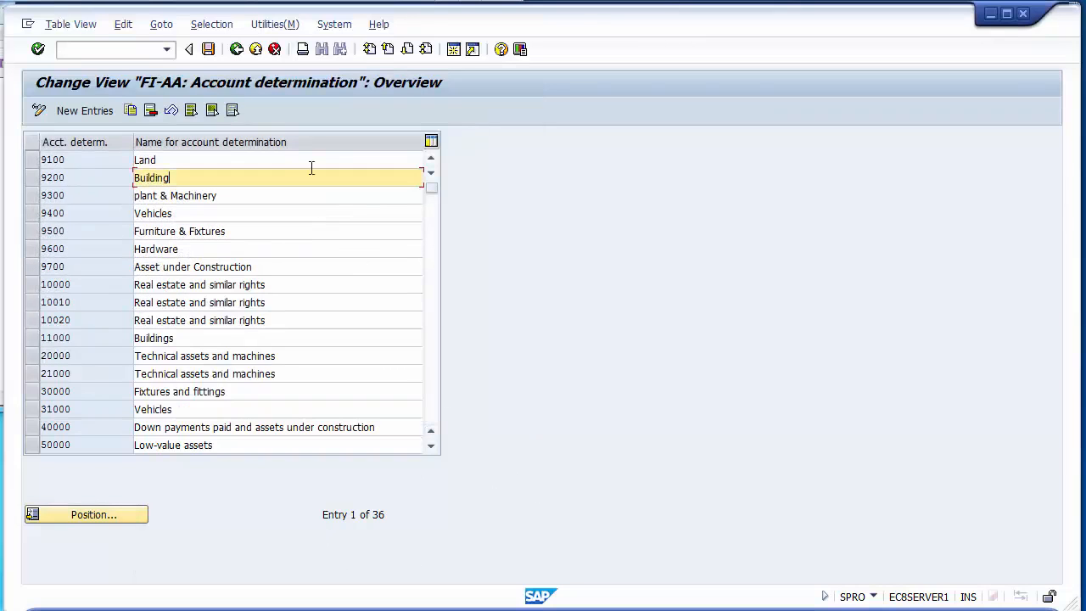
Step: Reopen the Create Screen Layout Rules activity and compare its entries from 9100 onward with the captured account determination list
left_click(236, 49)
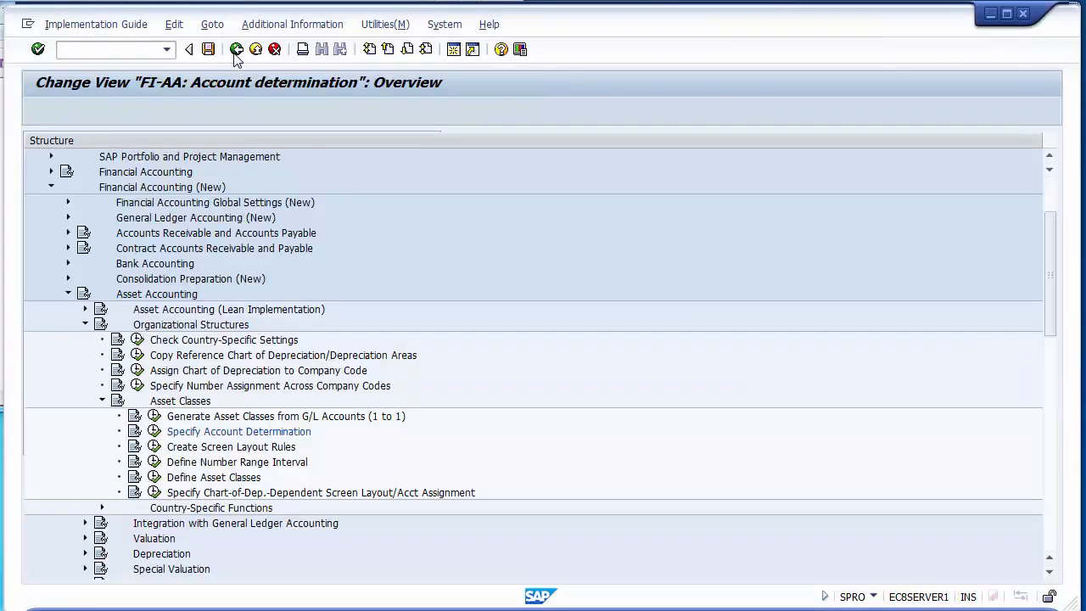
left_click(154, 447)
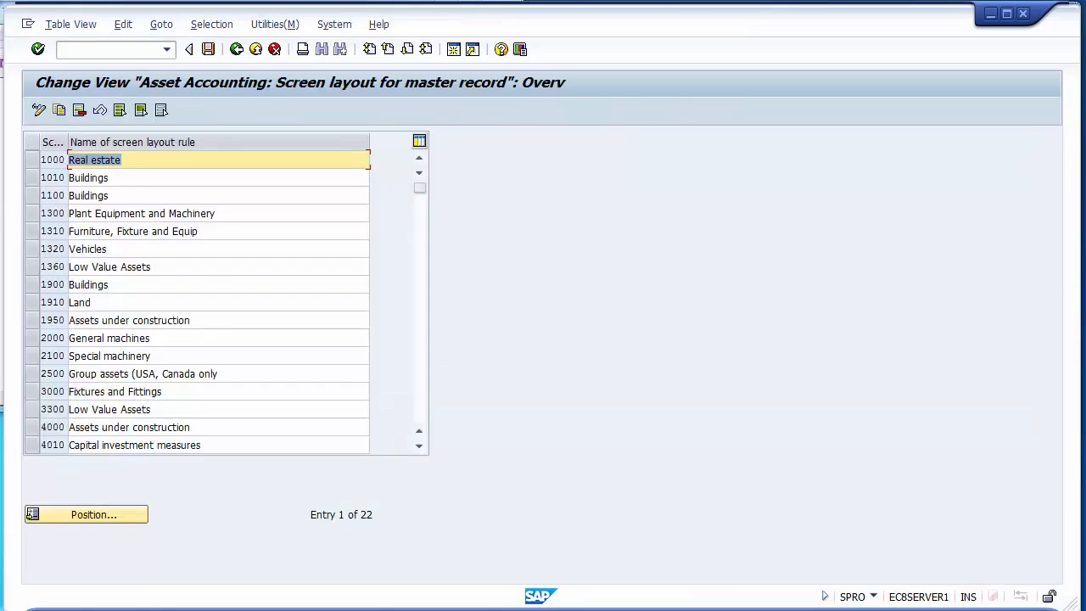
key("alt+Tab")
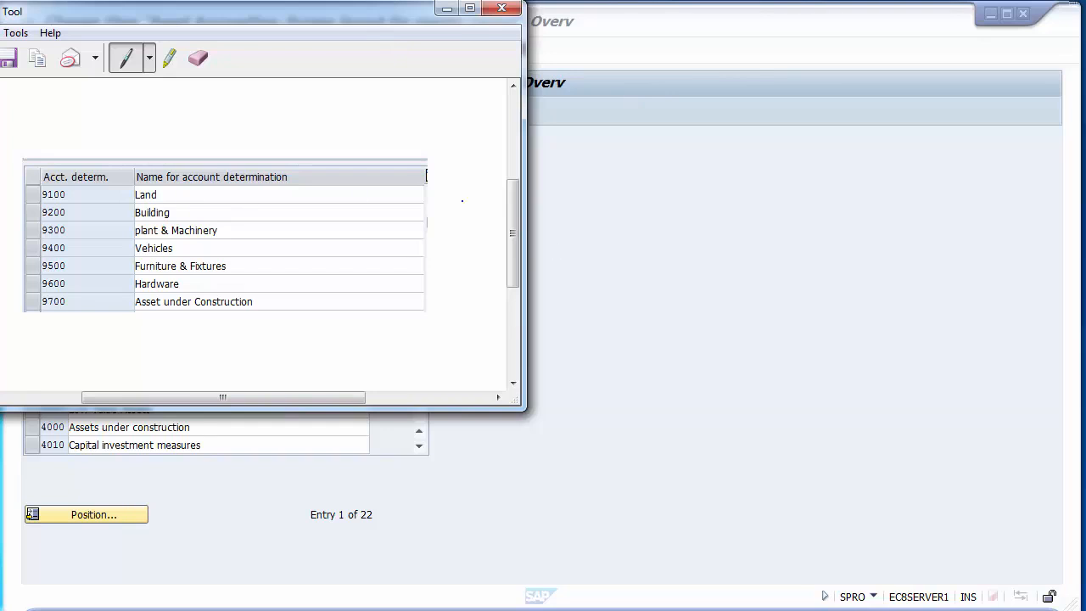
left_click(582, 272)
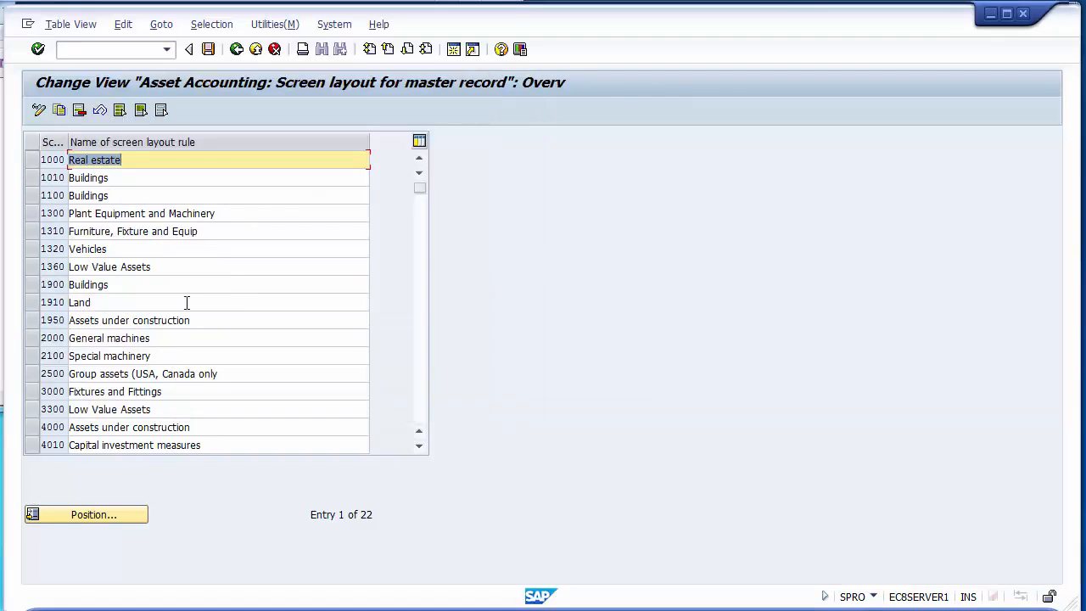
left_click_drag(417, 190, 425, 410)
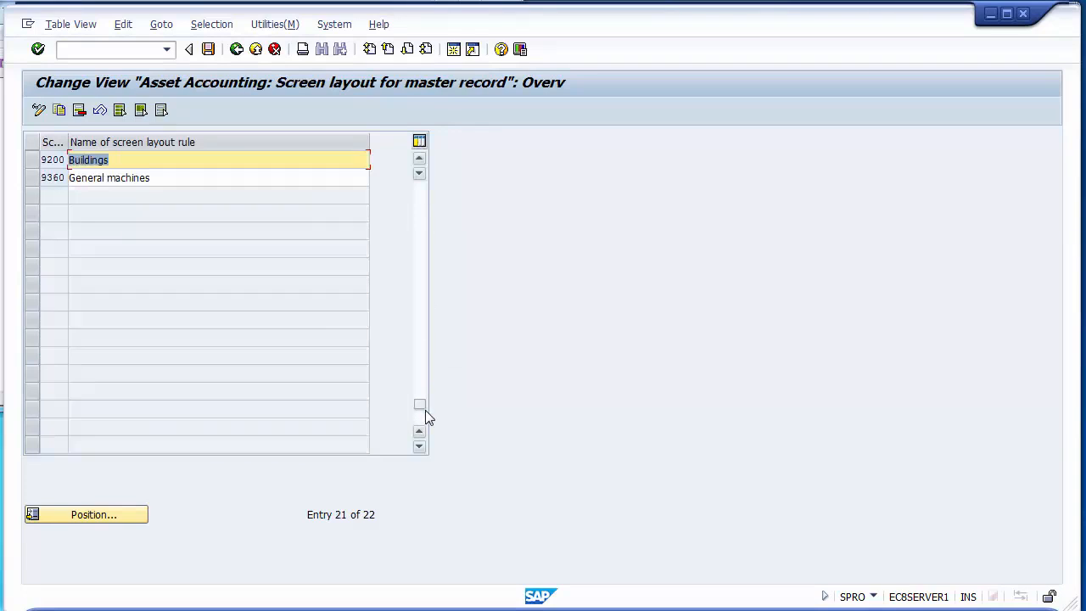
left_click(415, 168)
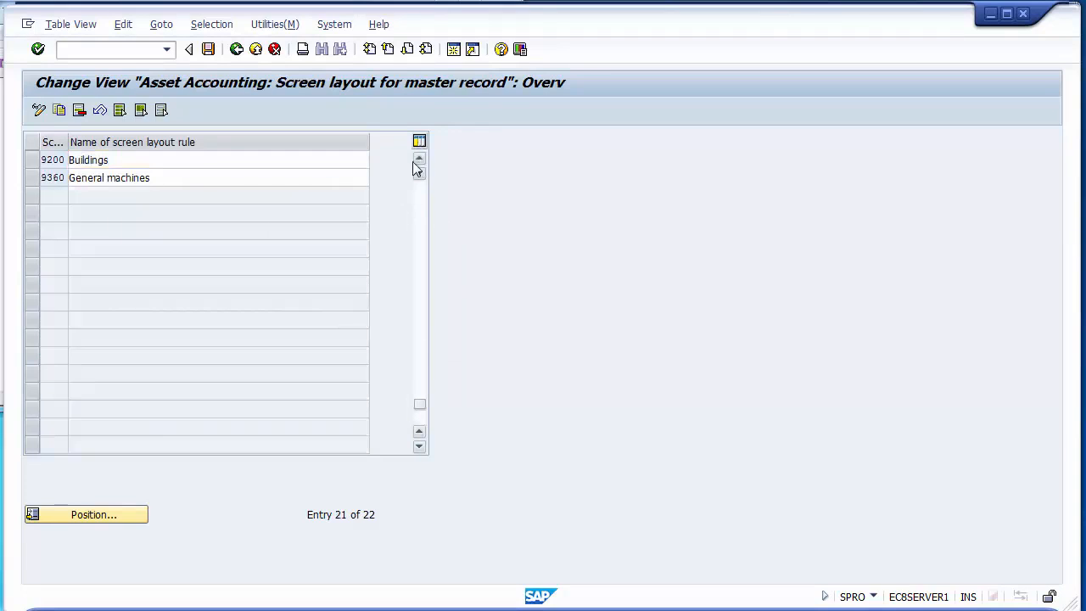
left_click(63, 159)
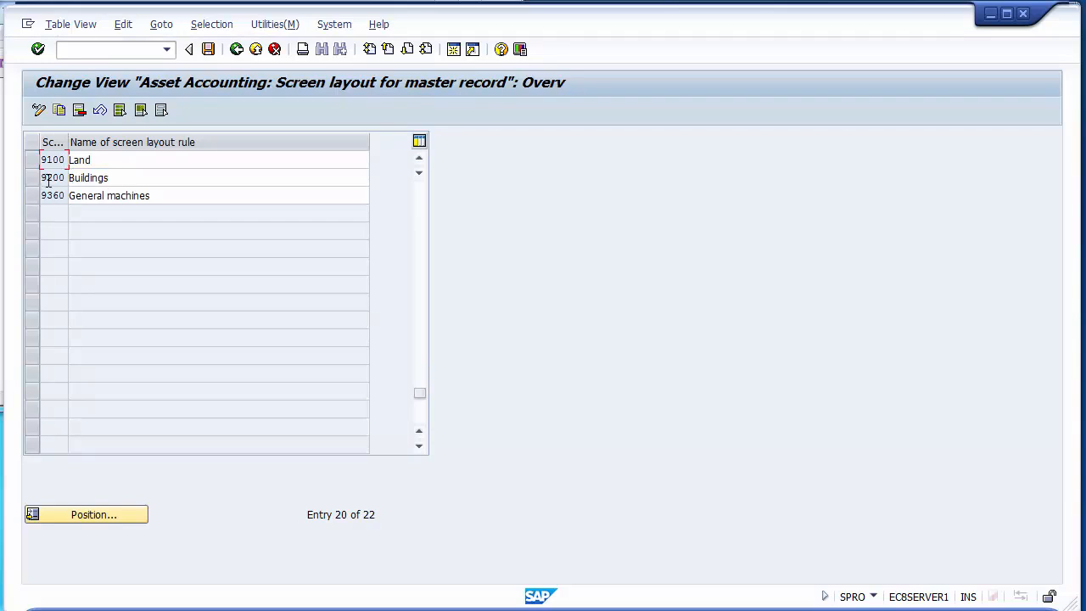
left_click(3, 178)
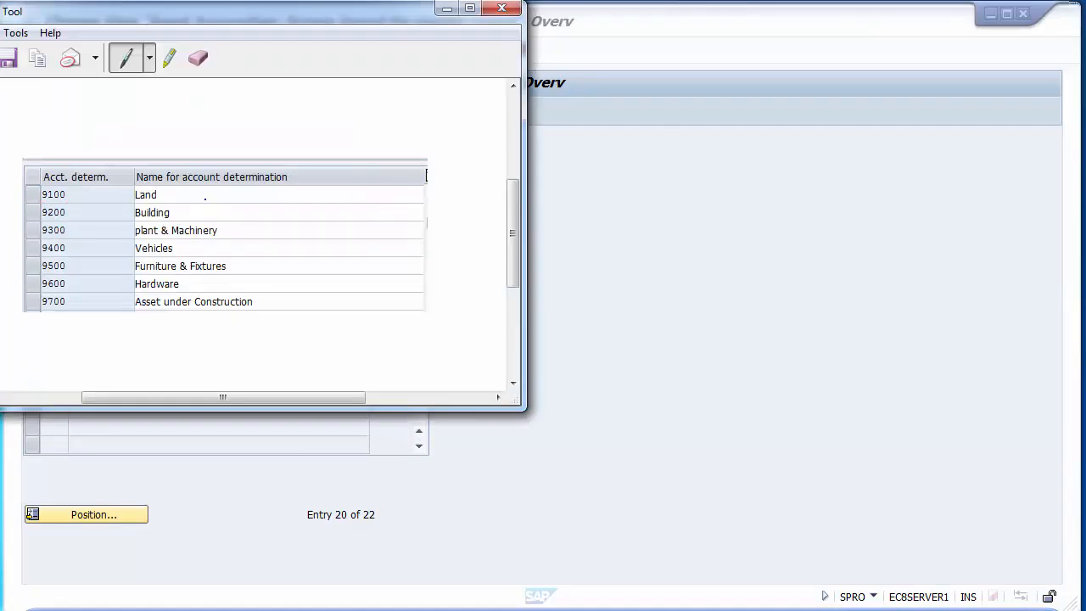
left_click(621, 281)
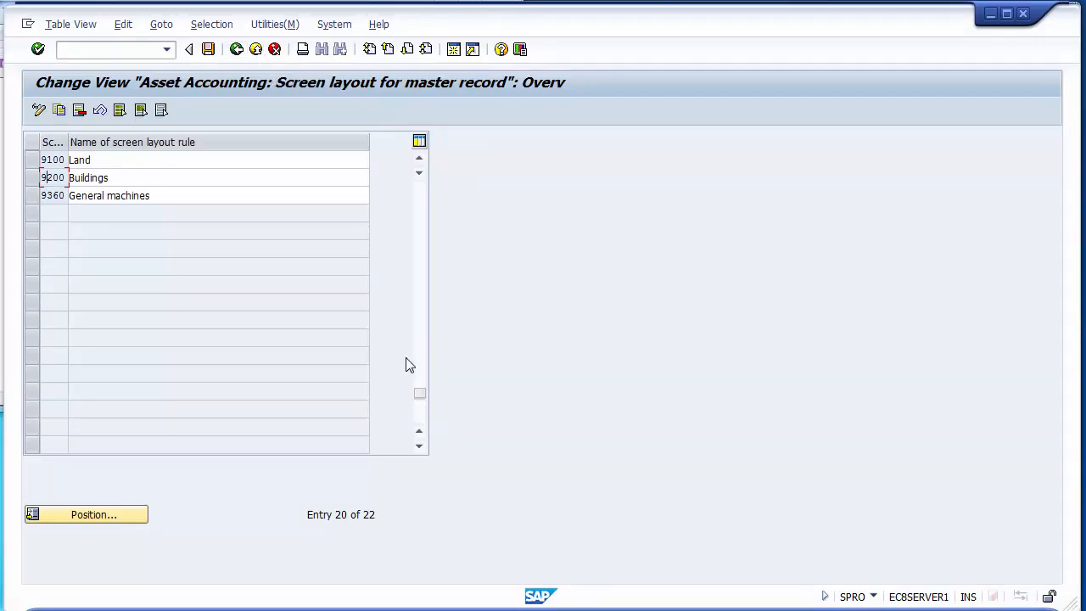
left_click_drag(415, 393, 419, 187)
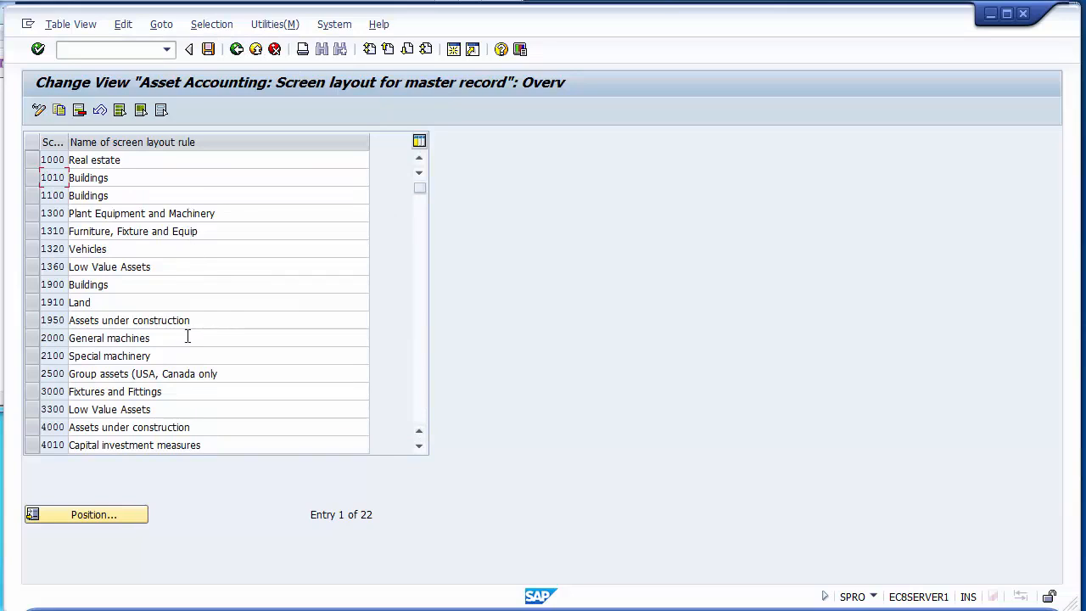
left_click(34, 357)
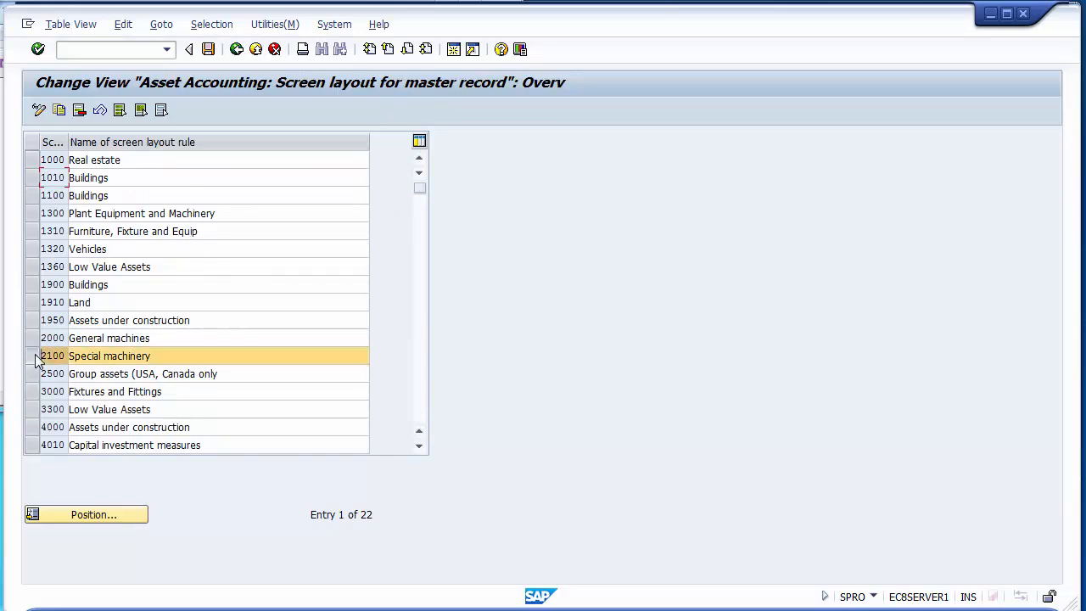
left_click(58, 110)
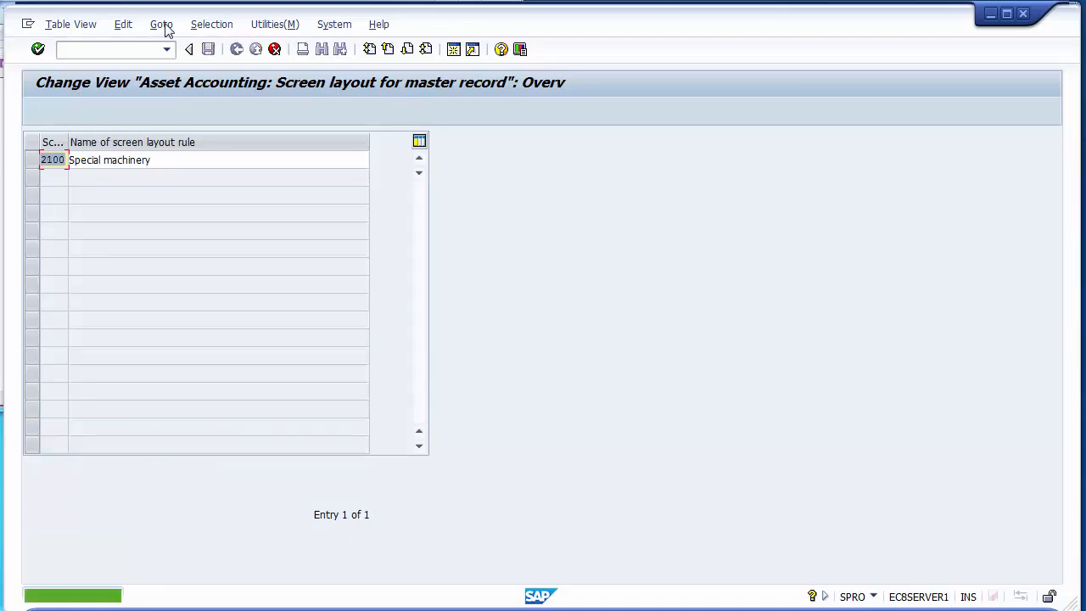
left_click(274, 49)
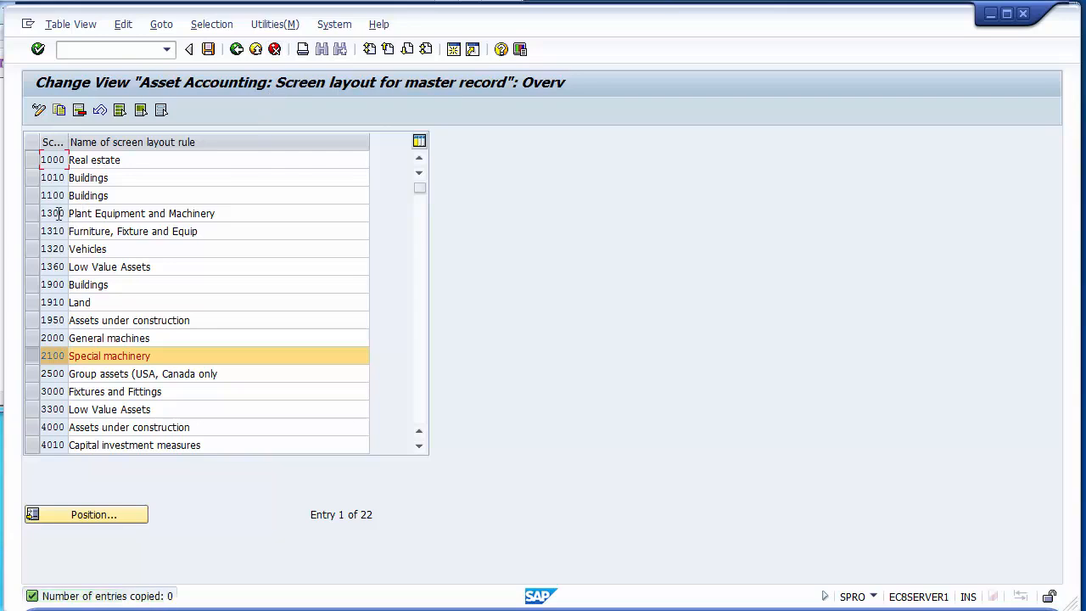
Step: Copy the Plant Equipment and Machinery layout rule 1300 as 9300, checking the number against the captured account determination list
left_click(32, 217)
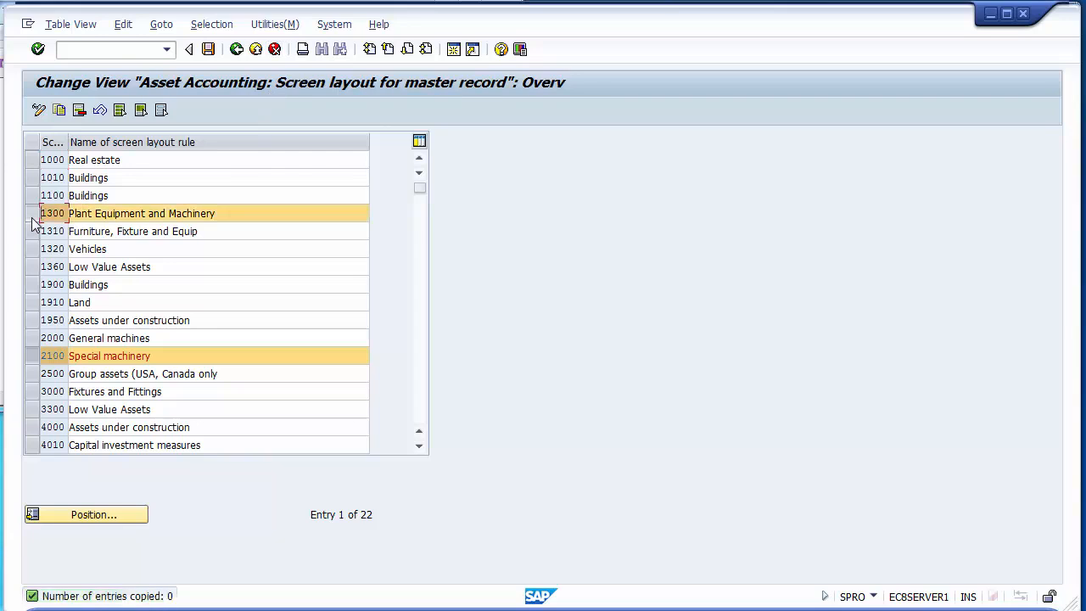
left_click(31, 356)
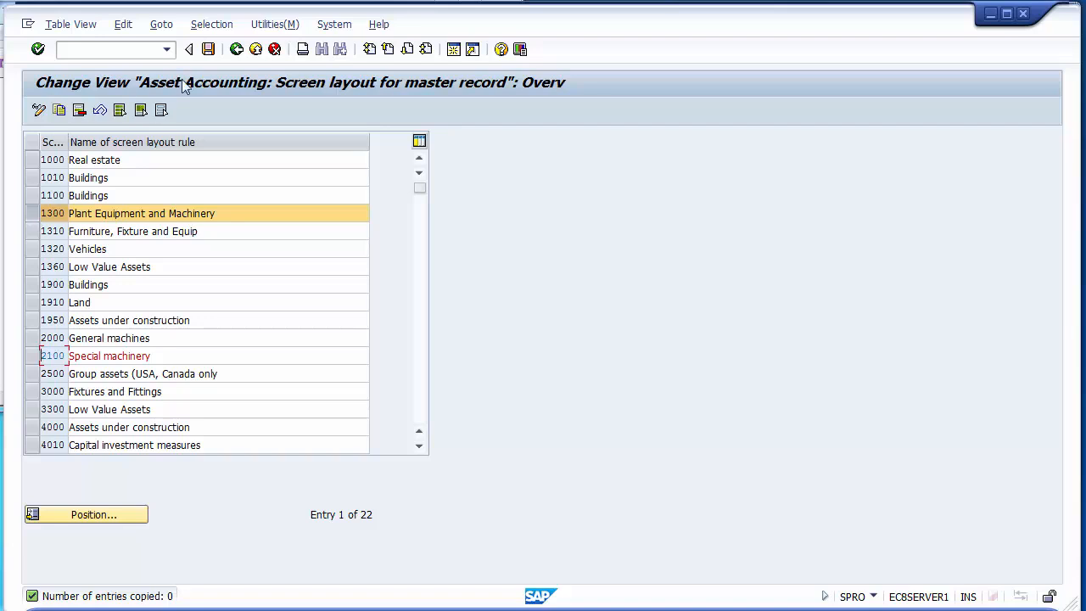
left_click(60, 112)
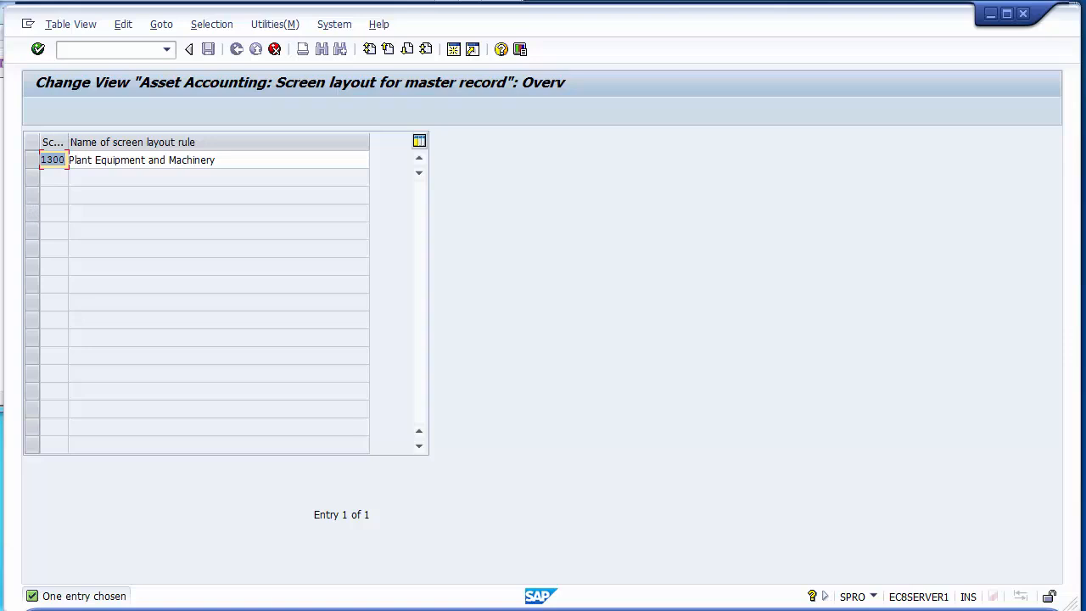
key("alt+Tab")
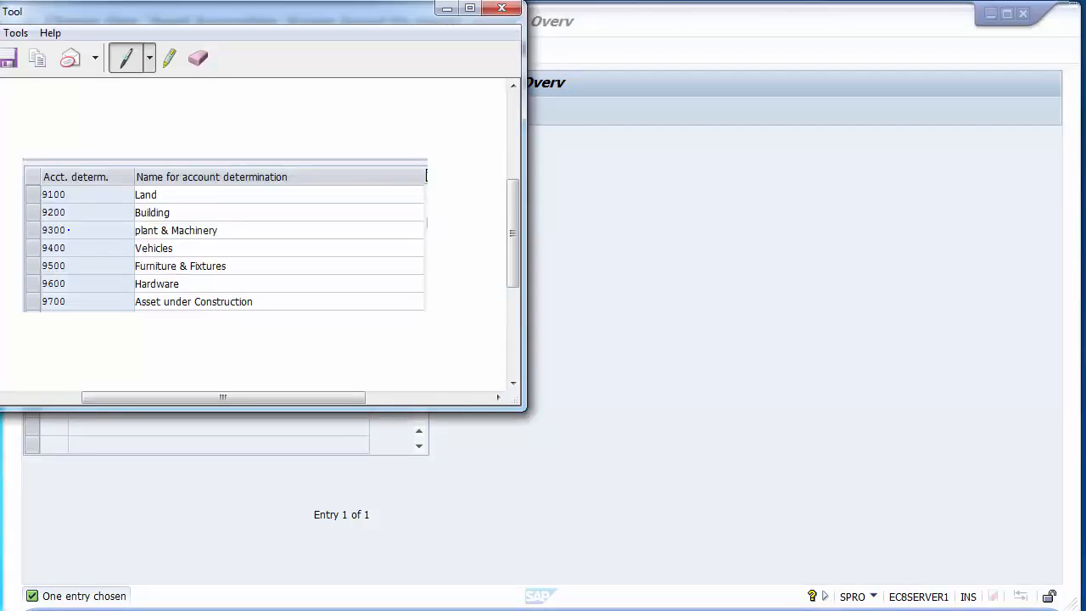
left_click_drag(73, 230, 76, 230)
key("alt+Tab")
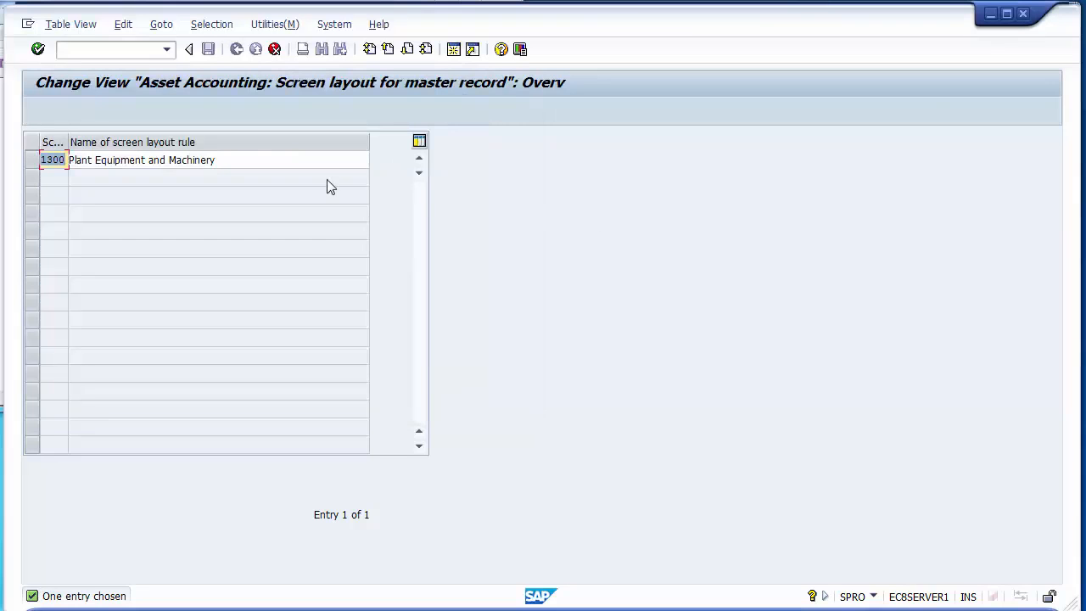
type("9300")
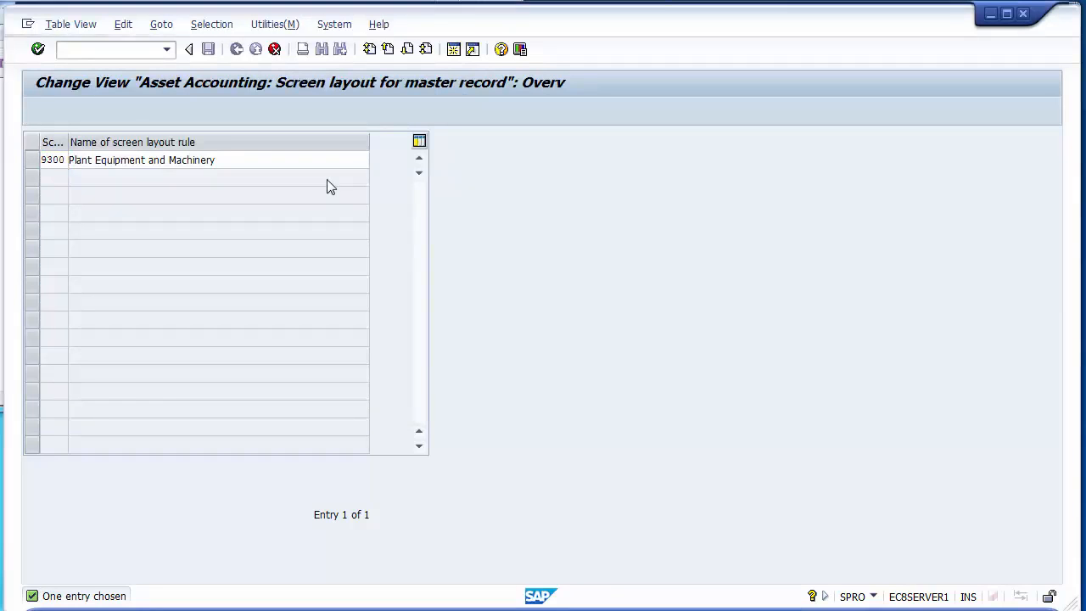
key("Return")
Step: Copy the Vehicles screen layout rule 1320 as new rule 9400
left_click(423, 193)
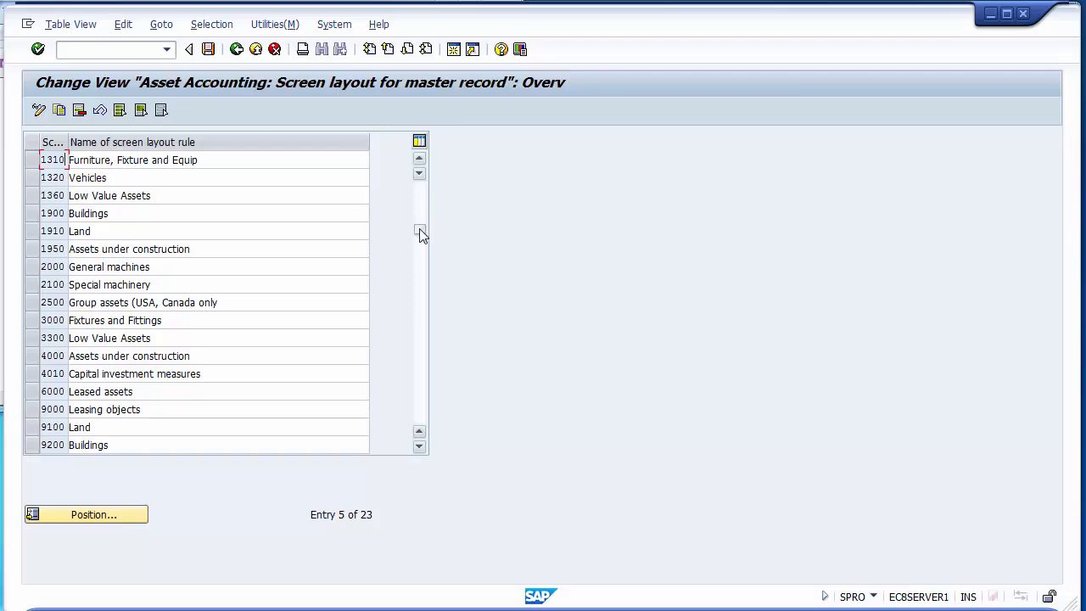
left_click_drag(423, 235, 422, 174)
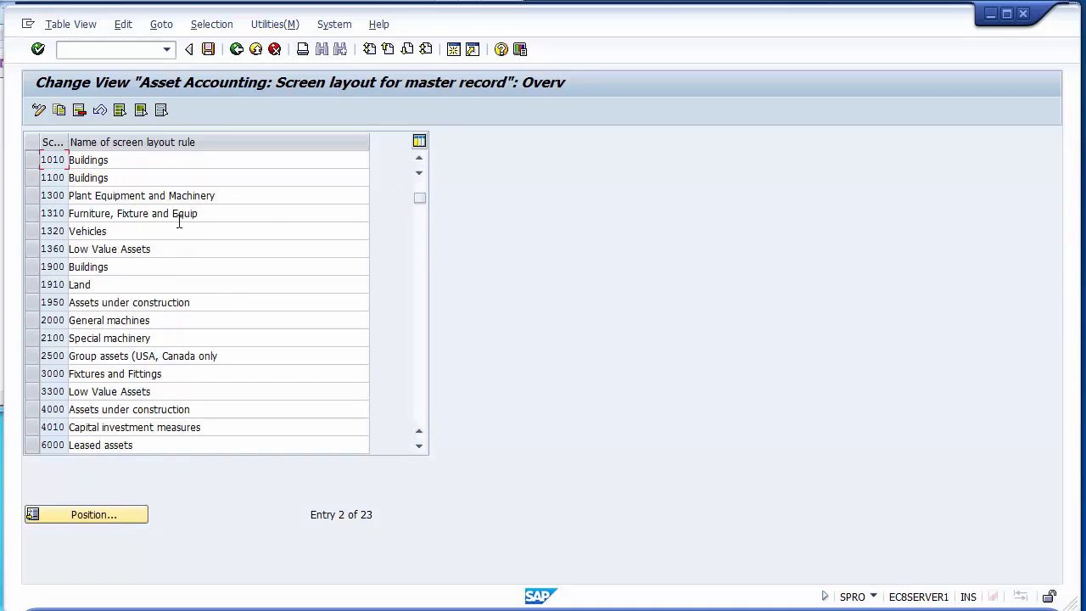
left_click(31, 231)
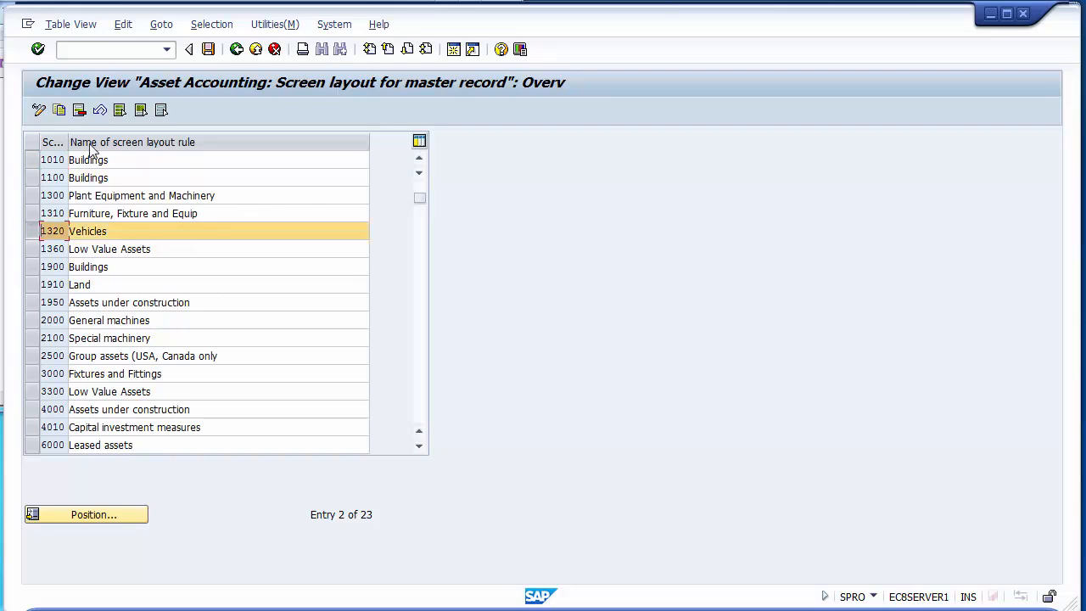
left_click(61, 114)
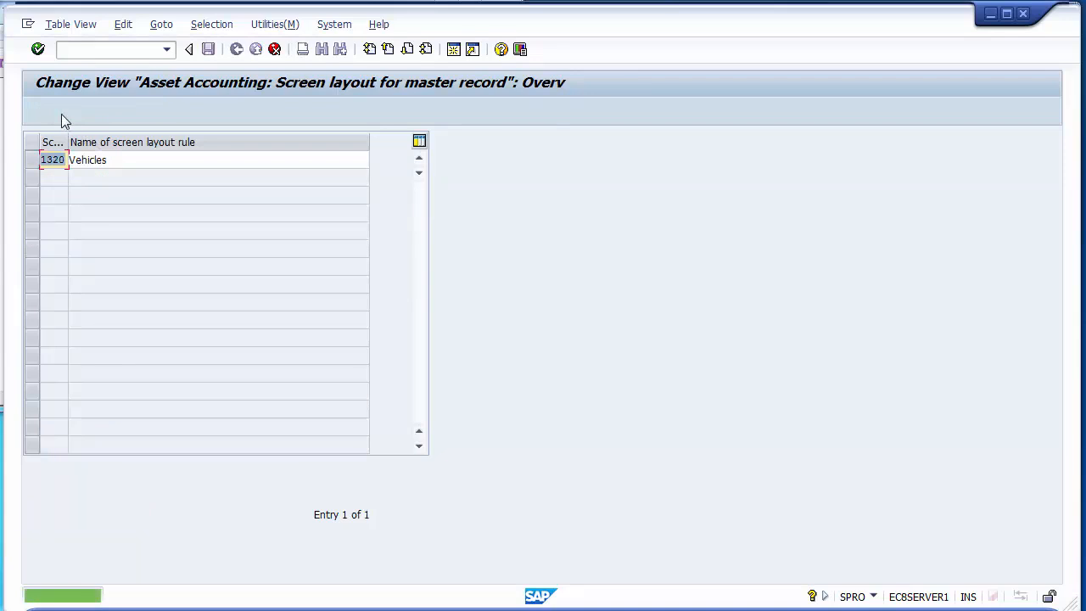
type("9400")
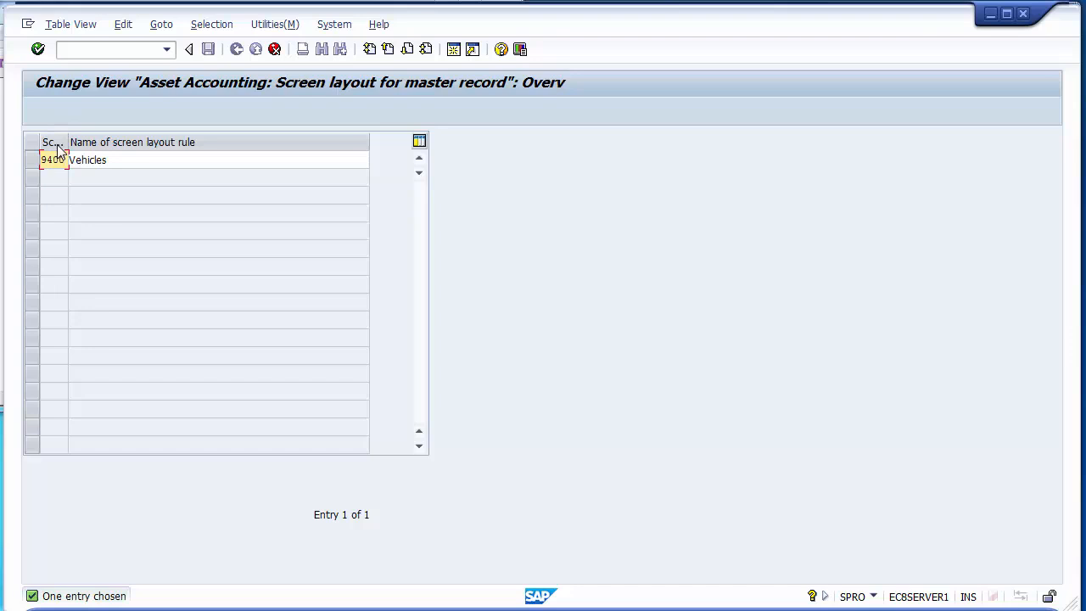
key("Return")
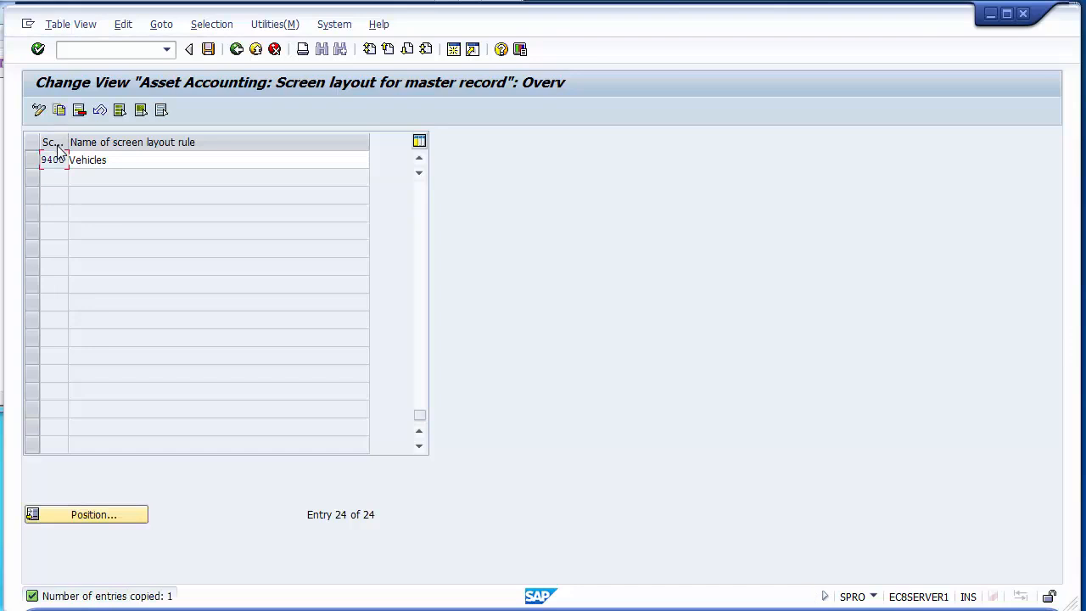
Step: Check the captured list, then start a copy of the Furniture, Fixture and Equip layout rule 1310 with the number 9500
key("F3")
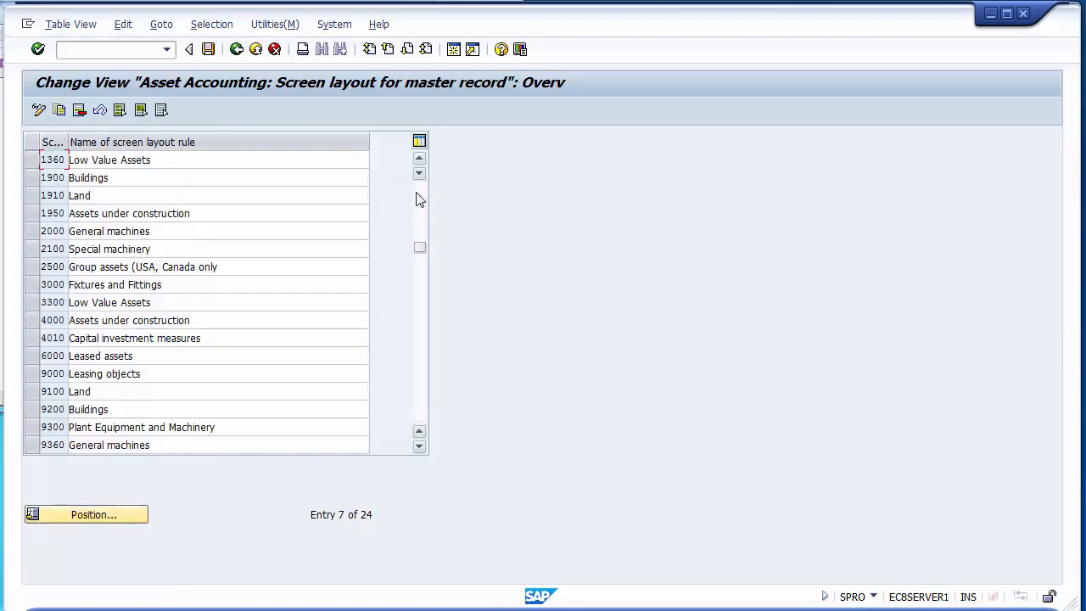
scroll(419, 199, "up", 2)
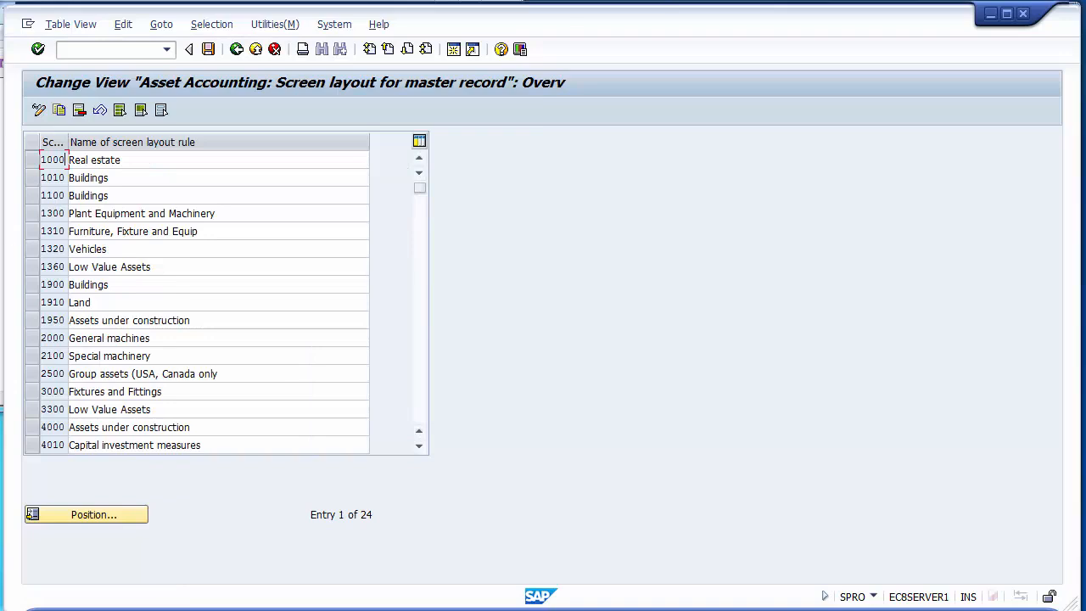
key("alt+Tab")
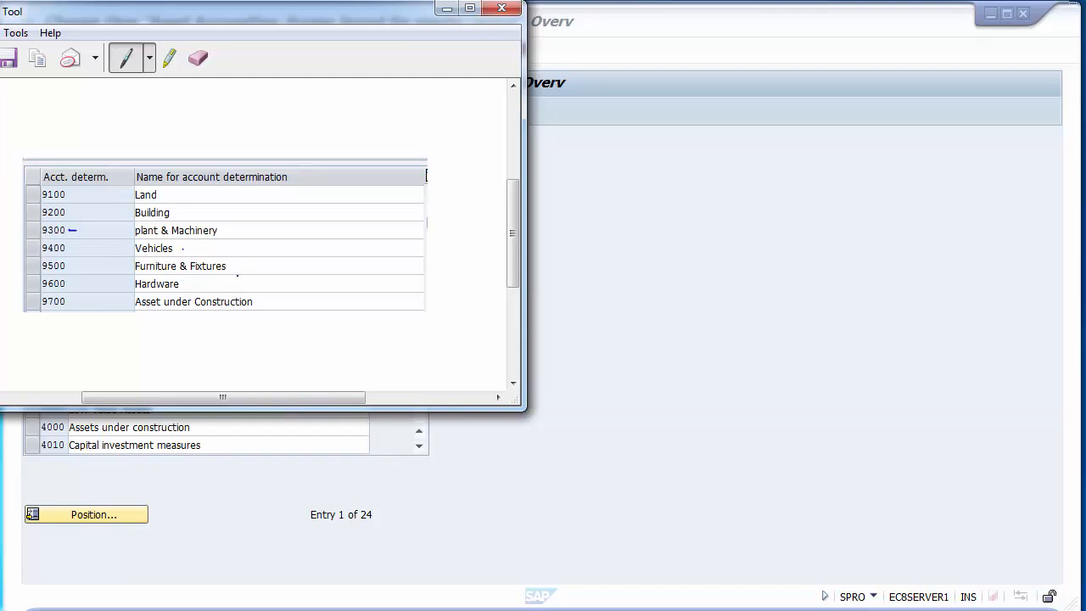
left_click(601, 298)
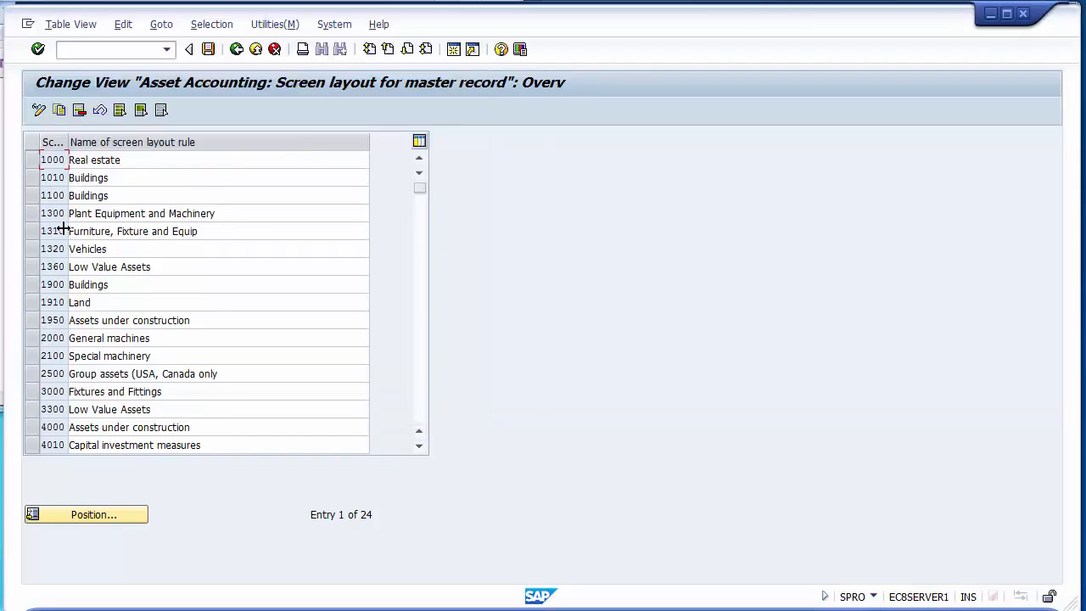
left_click(30, 231)
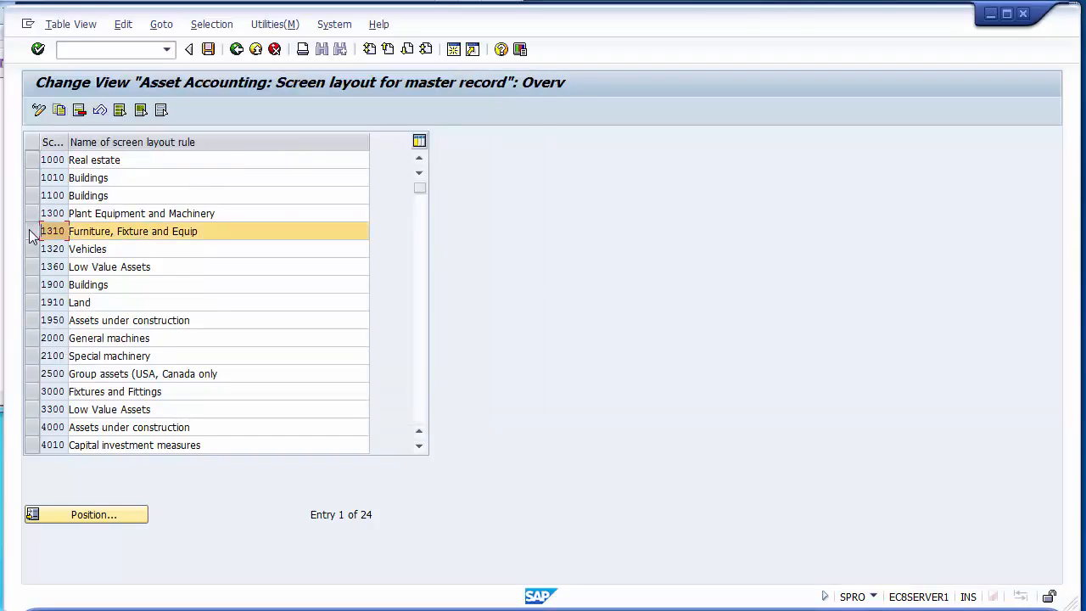
left_click(59, 111)
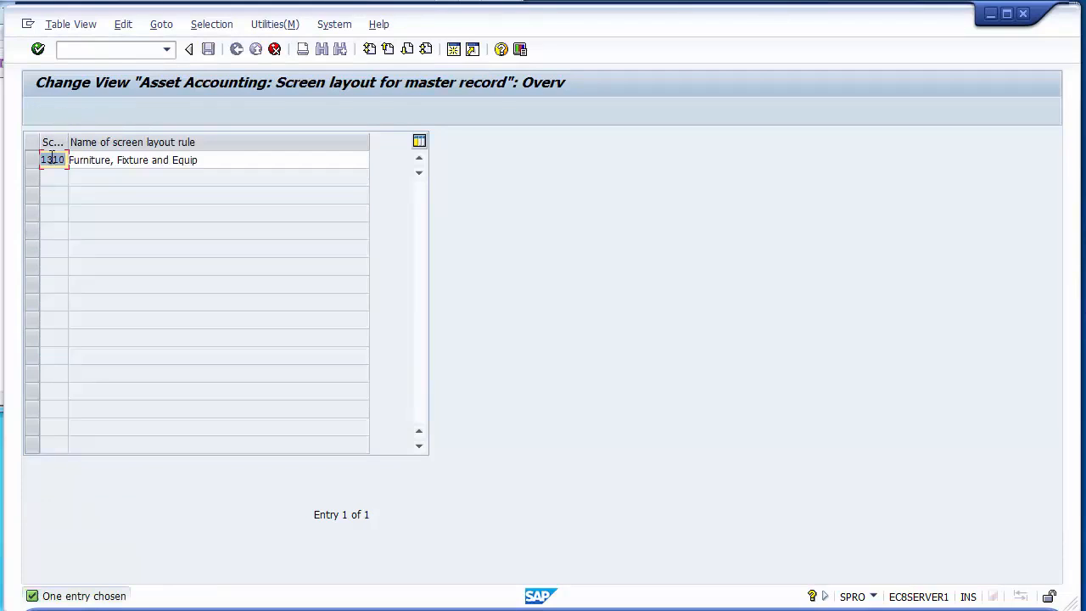
type("9500")
Step: Rename the copied rule 9500 to "Furniture & Fixture", following the captured account determination list, and confirm the copy
left_click(224, 165)
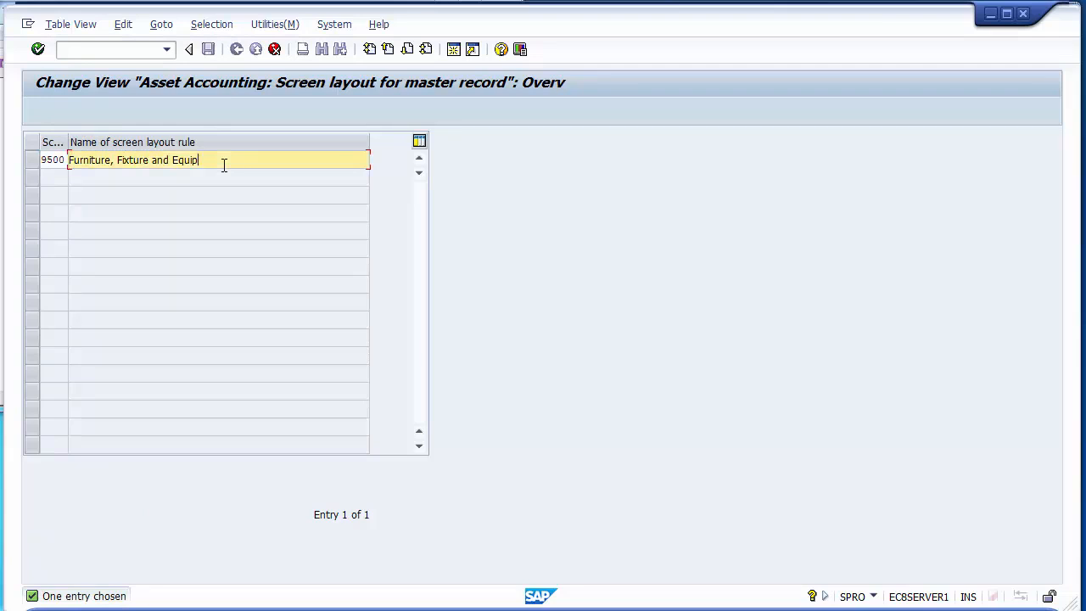
type("me")
key("alt+Tab")
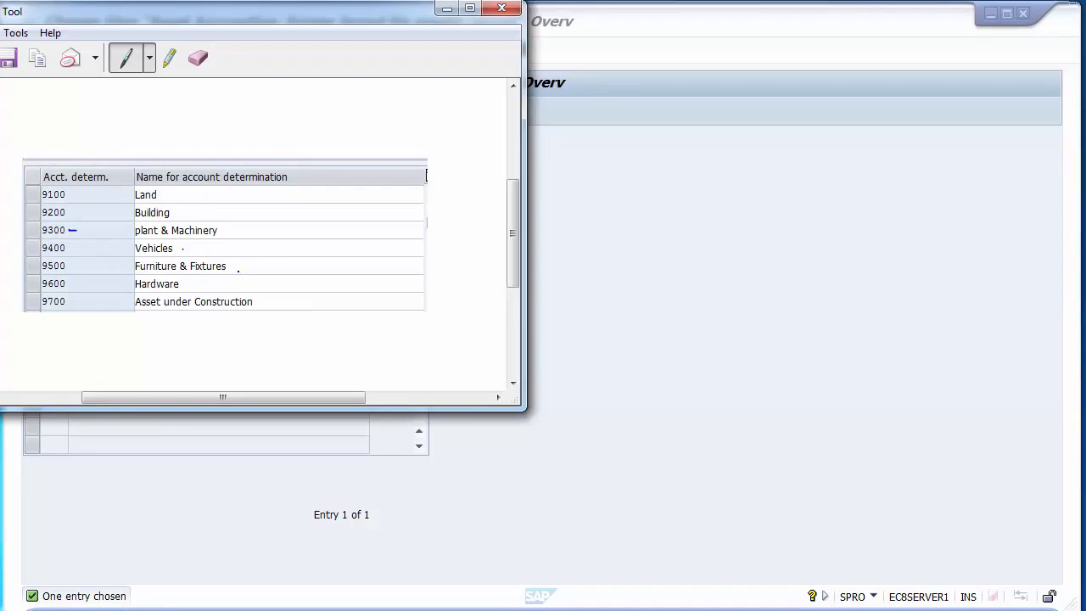
left_click(596, 292)
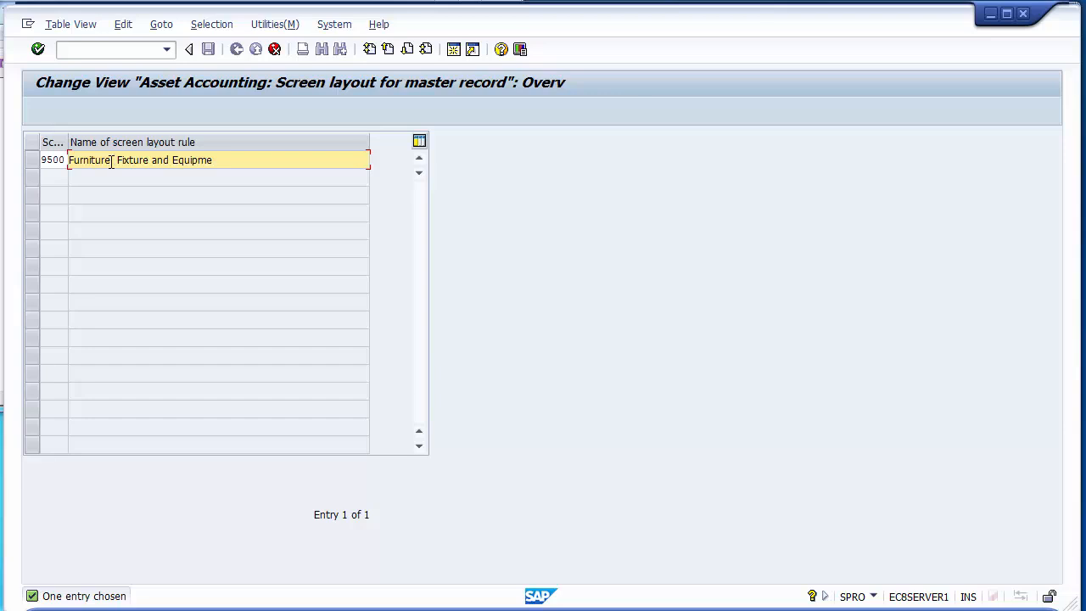
key("Delete")
key("Delete")
key("Delete")
key("Delete")
key("Delete")
key("Delete")
key("Delete")
key("Delete")
key("Delete")
key("Delete")
key("Delete")
key("Delete")
key("BackSpace")
type("&")
key("Return")
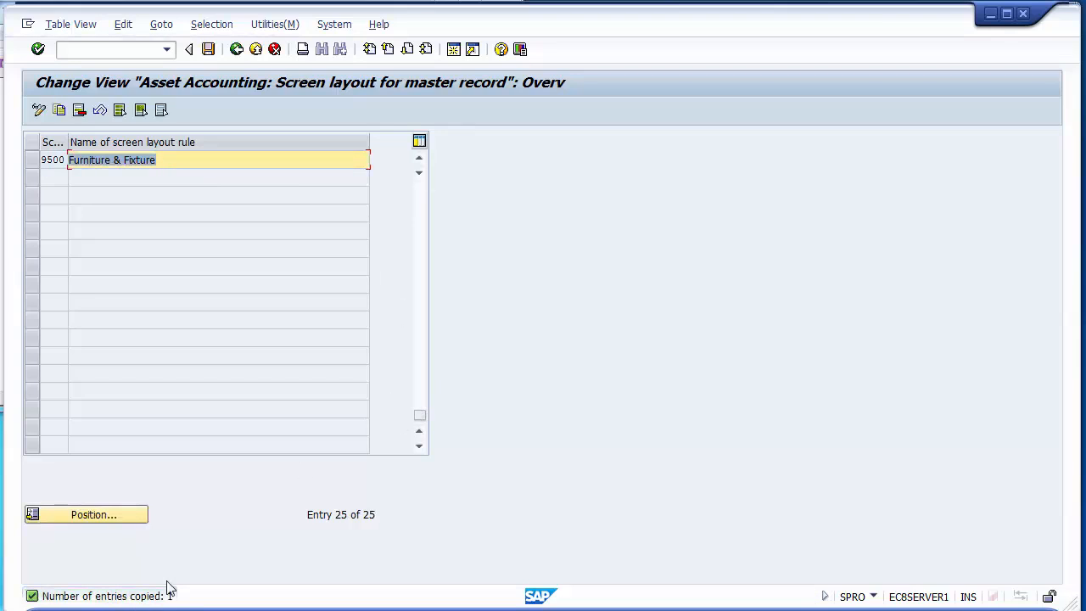
Step: Check the captured list for the account determination after 9500 and look through the existing layout rules for a suitable template
left_click_drag(419, 416, 423, 201)
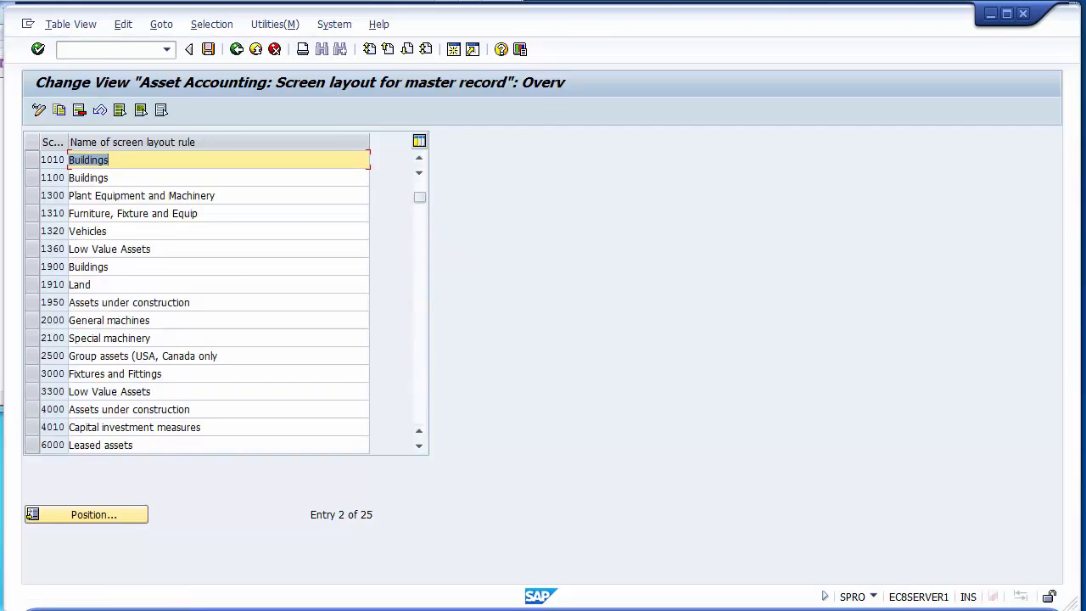
key("alt+Tab")
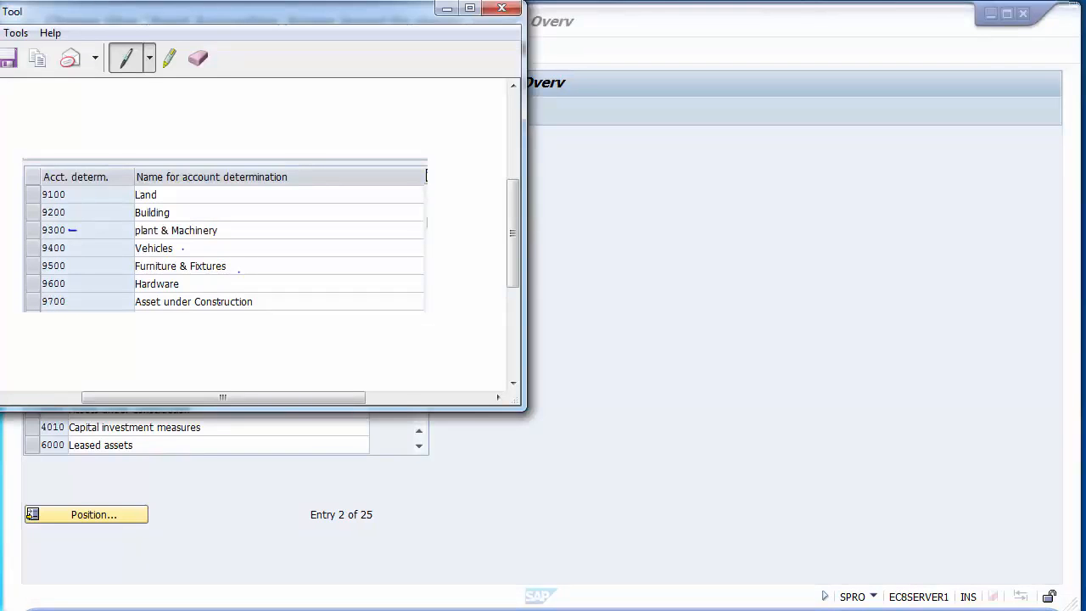
left_click(580, 244)
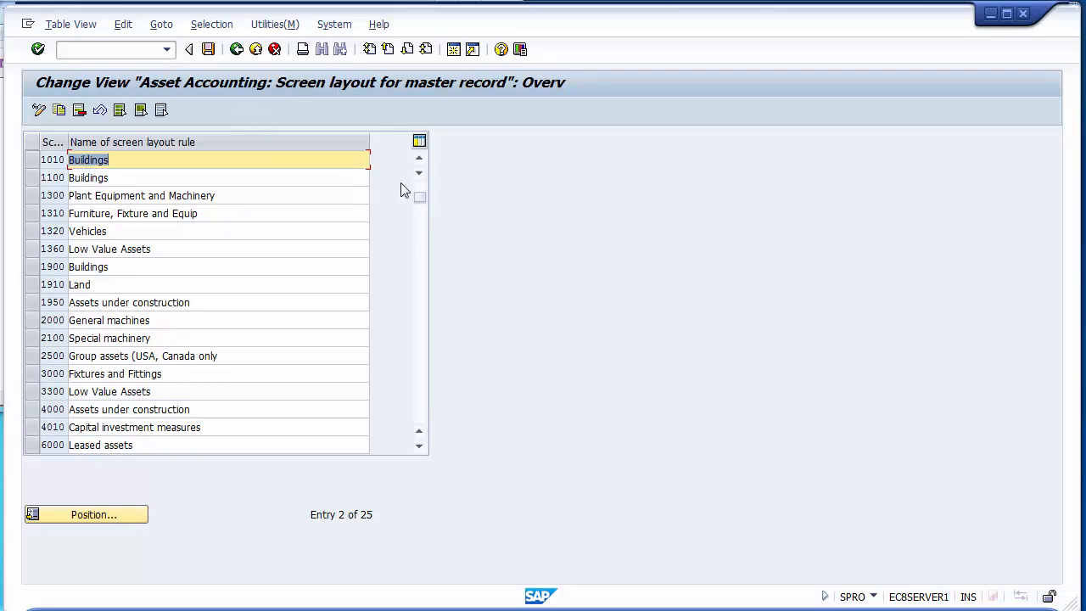
left_click(418, 447)
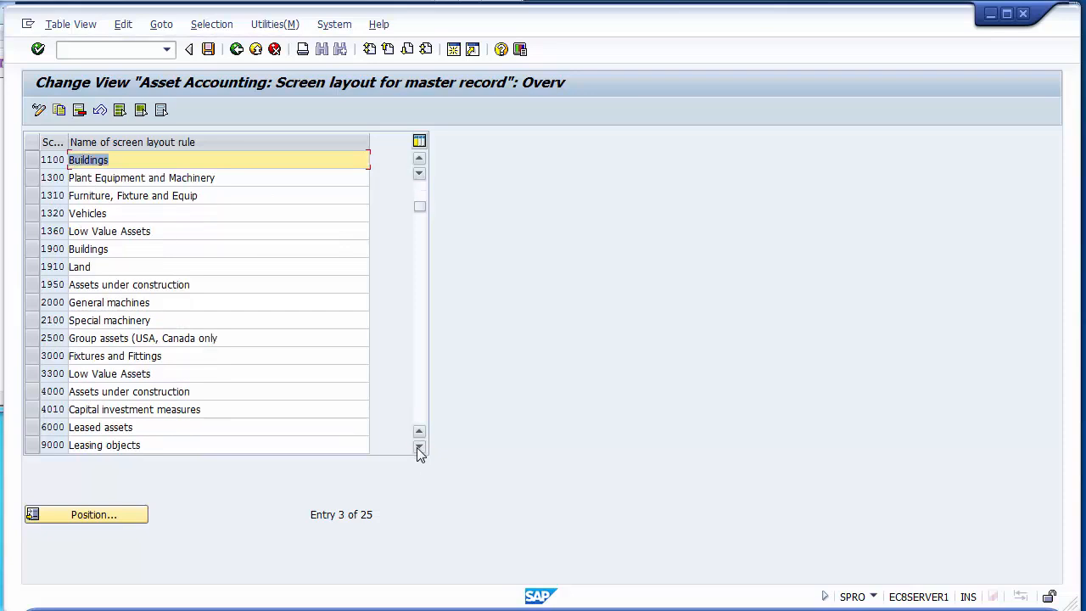
left_click(418, 447)
left_click(418, 447)
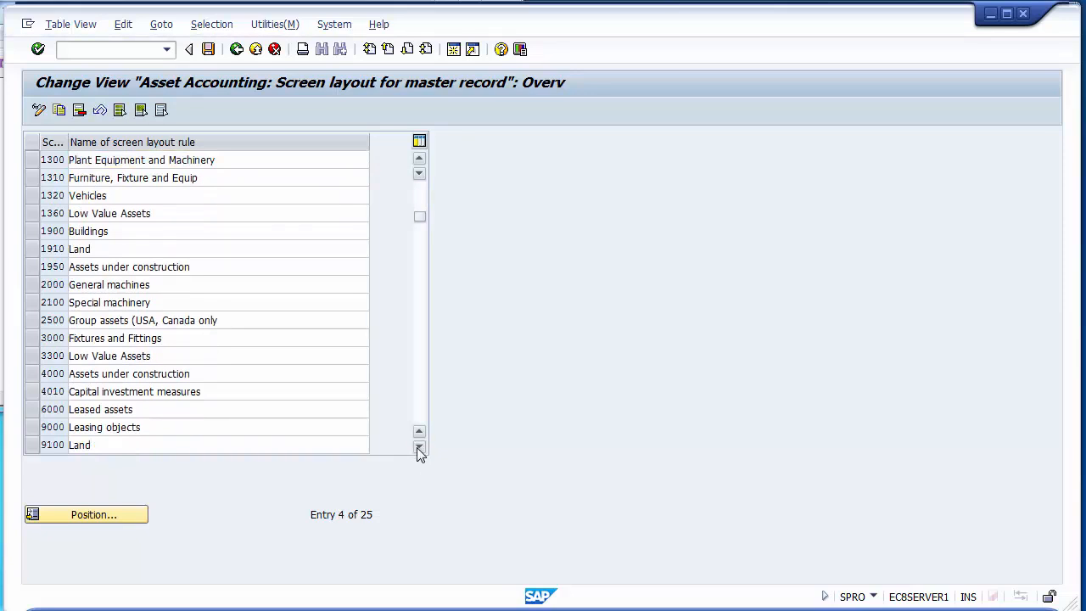
left_click(418, 447)
left_click(419, 447)
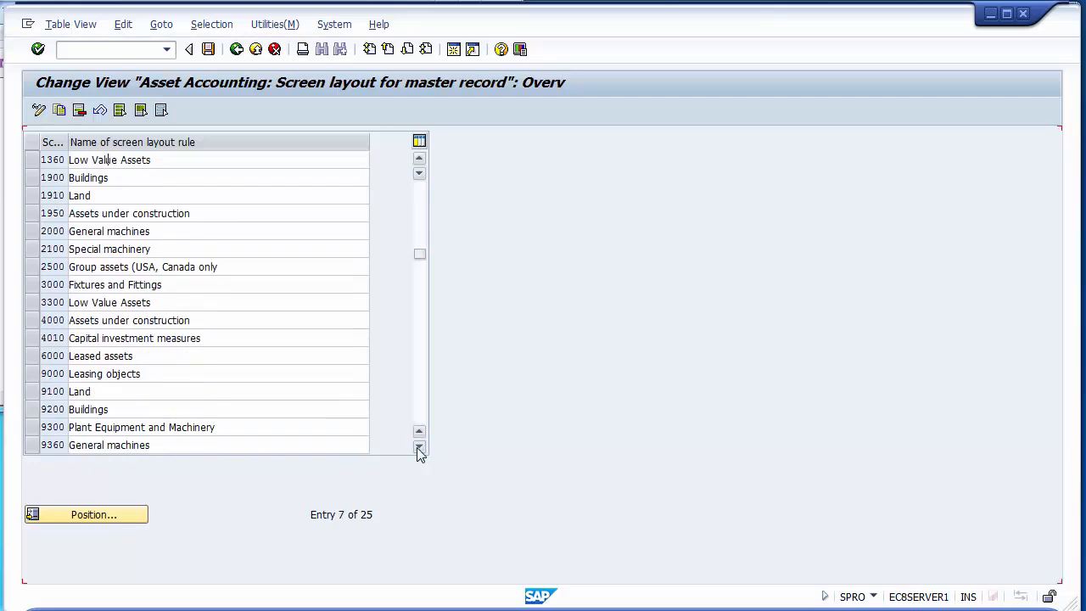
left_click(418, 447)
Step: Start a copy of the Low Value Assets screen layout rule 3300 with the number 9600
left_click(423, 189)
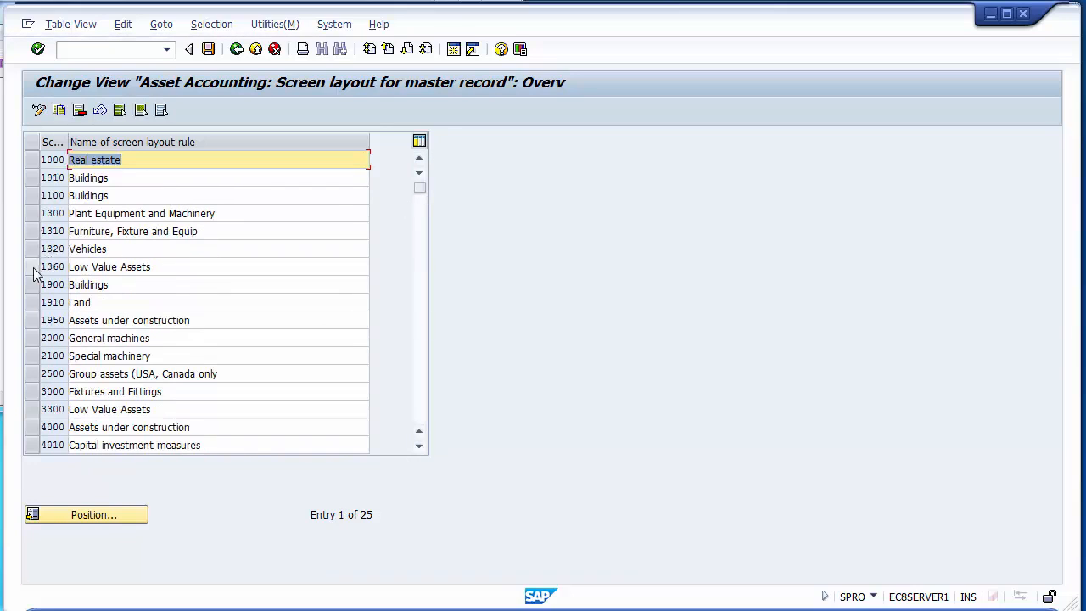
left_click(32, 410)
left_click(59, 109)
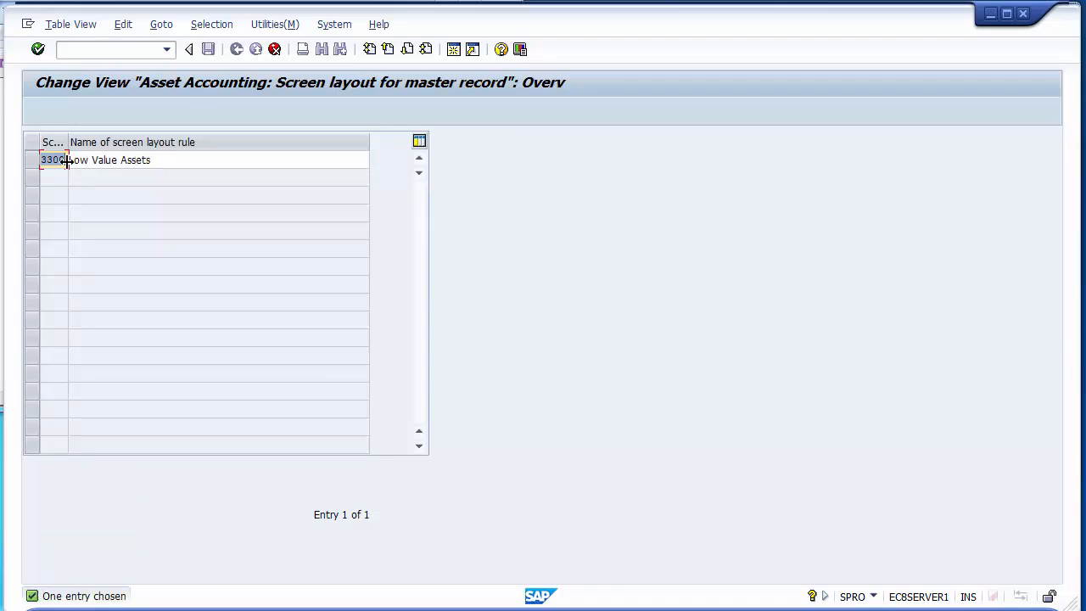
type("9600")
Step: Rename the copied screen layout rule 9600 to "Hardware" and confirm the copy
left_click(174, 159)
key("BackSpace")
key("BackSpace")
key("BackSpace")
key("BackSpace")
key("BackSpace")
key("BackSpace")
key("BackSpace")
key("BackSpace")
key("BackSpace")
key("BackSpace")
key("BackSpace")
key("BackSpace")
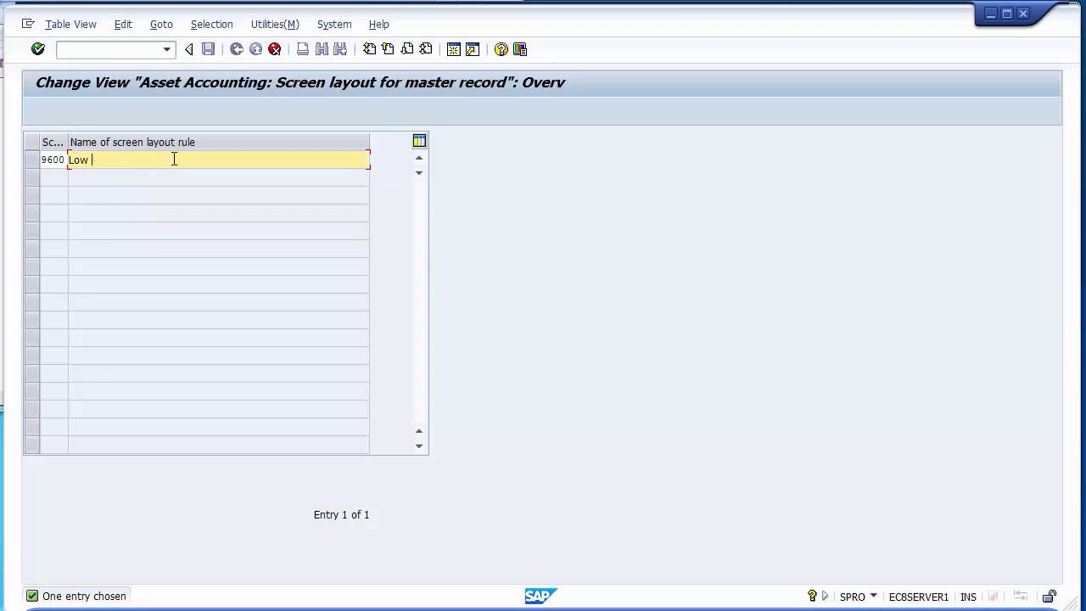
key("BackSpace")
key("BackSpace")
key("BackSpace")
key("BackSpace")
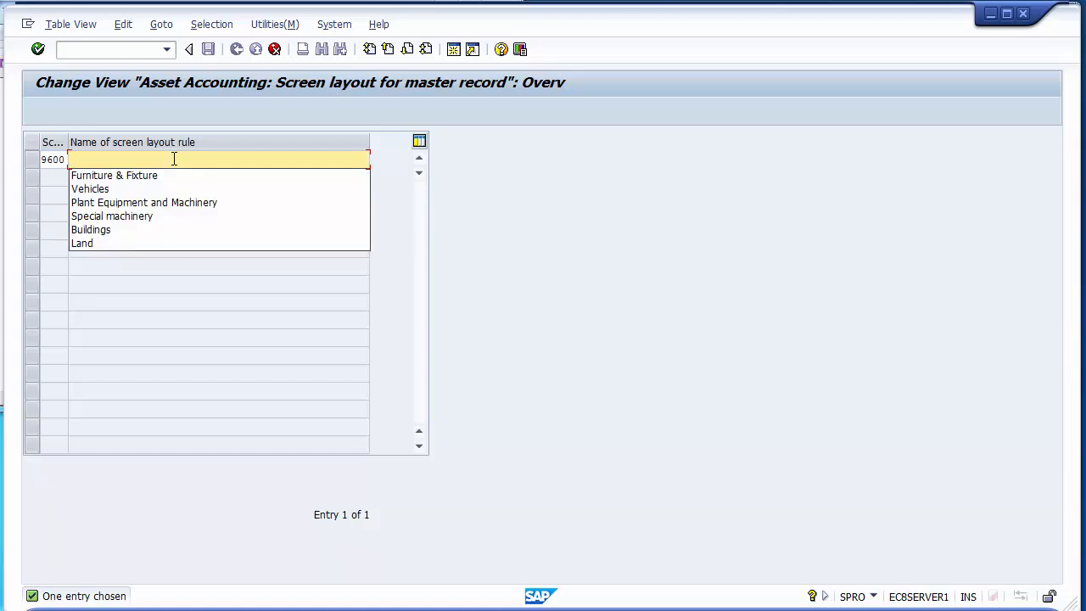
type("H")
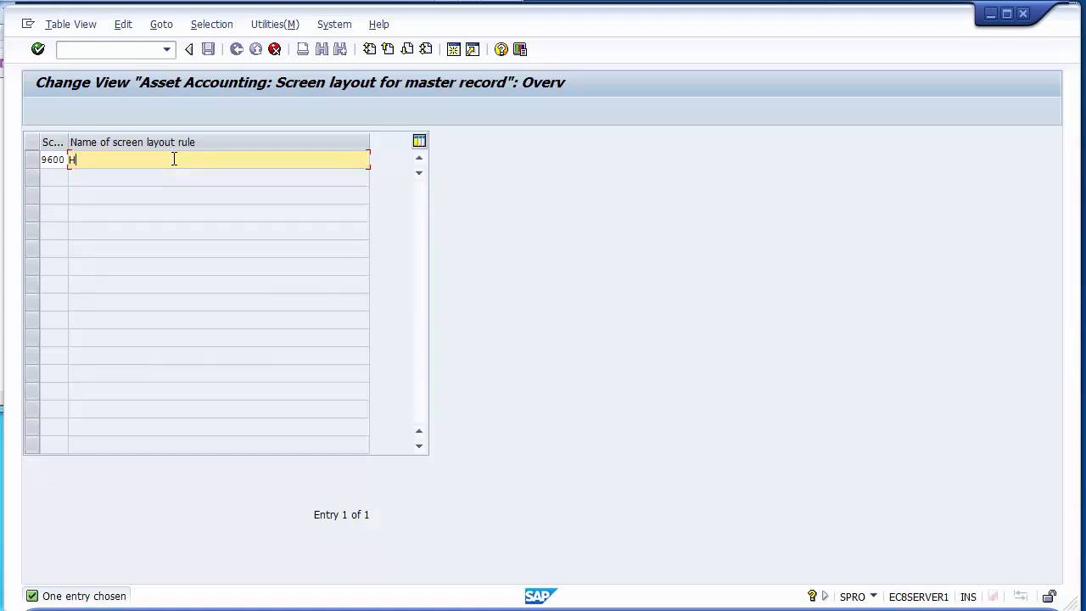
type("ardware")
key("Return")
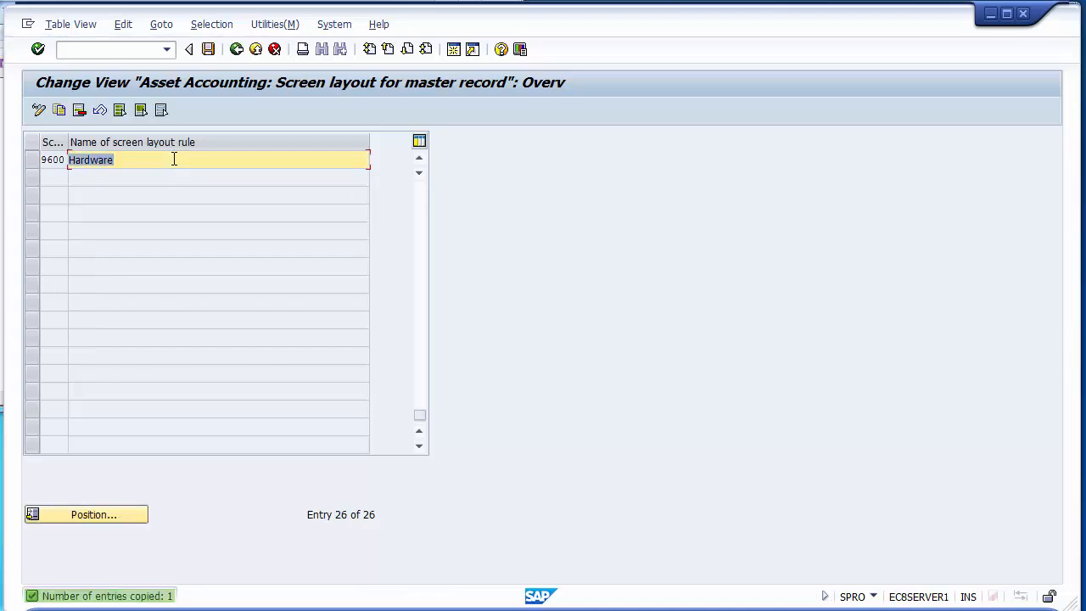
Step: Check the captured list, then start a copy of the Assets under construction layout rule 4000 with the number 9700
left_click(3, 209)
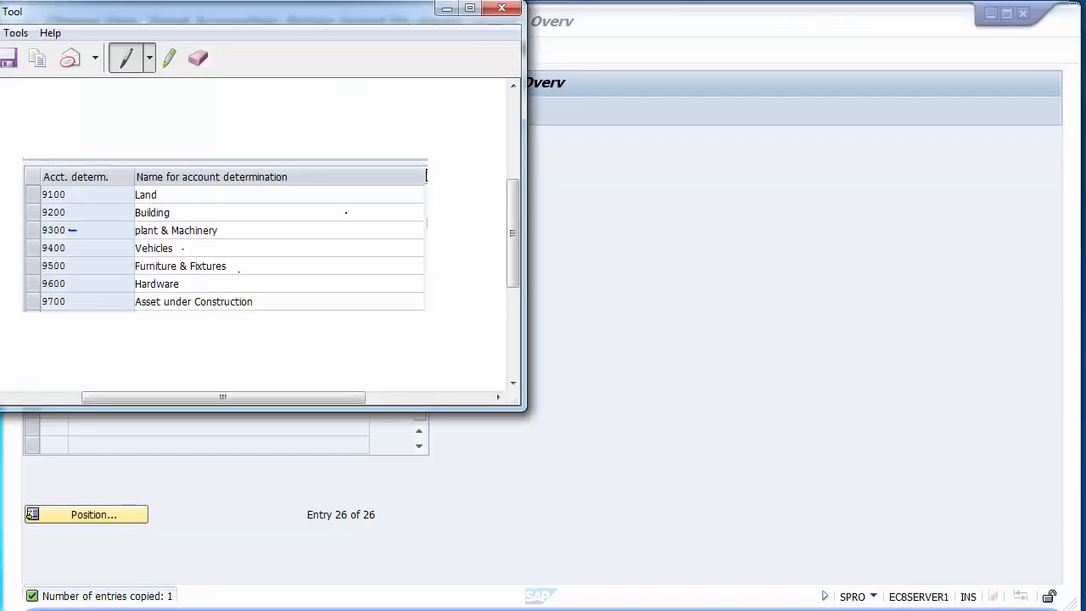
left_click(653, 262)
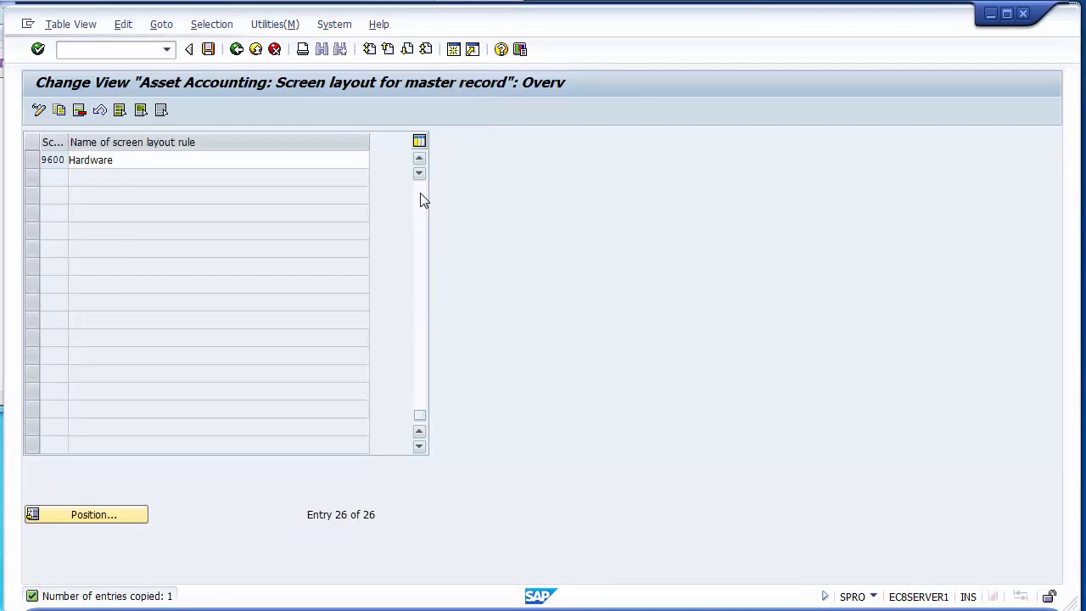
scroll(424, 200, "up", 5)
scroll(420, 192, "up", 3)
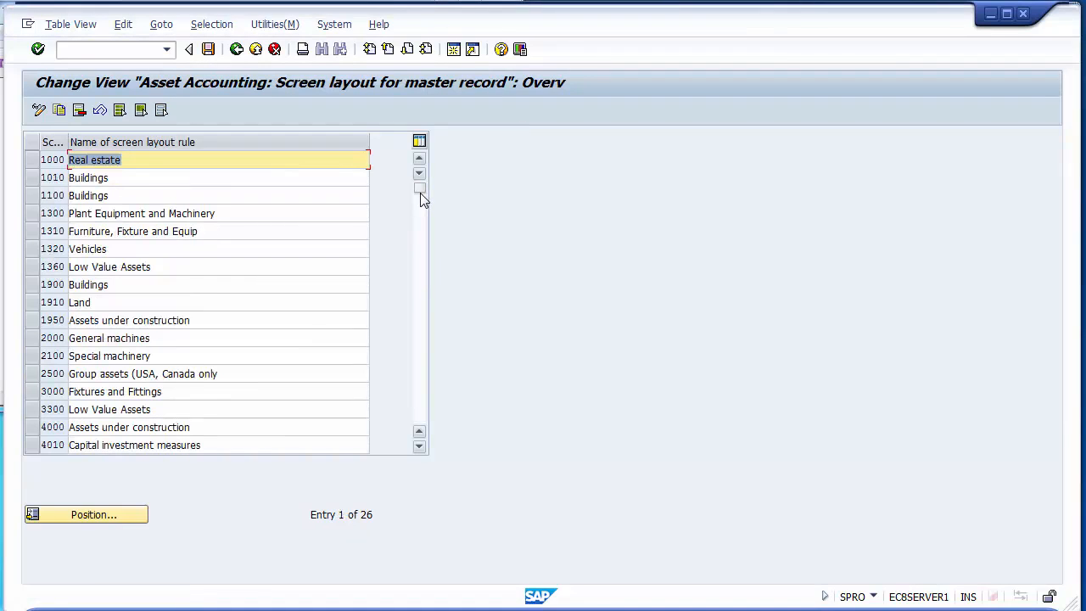
left_click(32, 320)
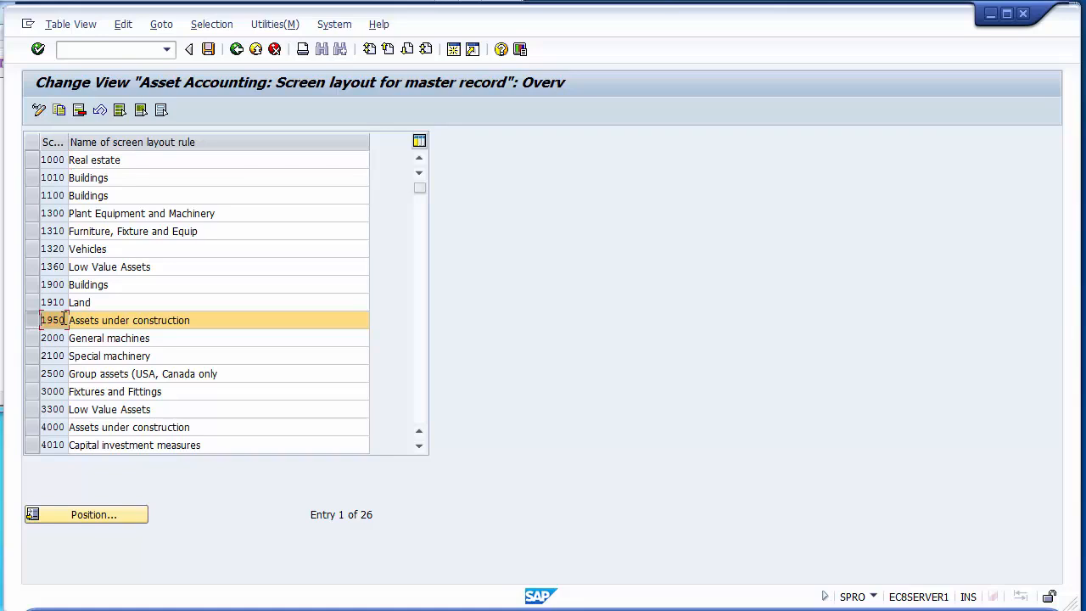
left_click(31, 319)
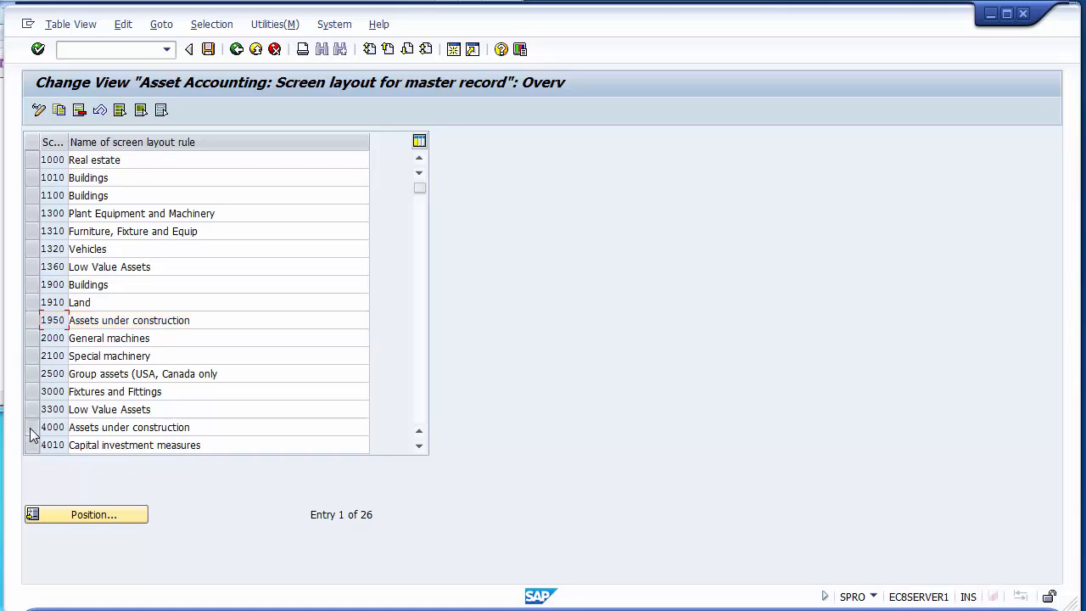
left_click(31, 428)
left_click(56, 113)
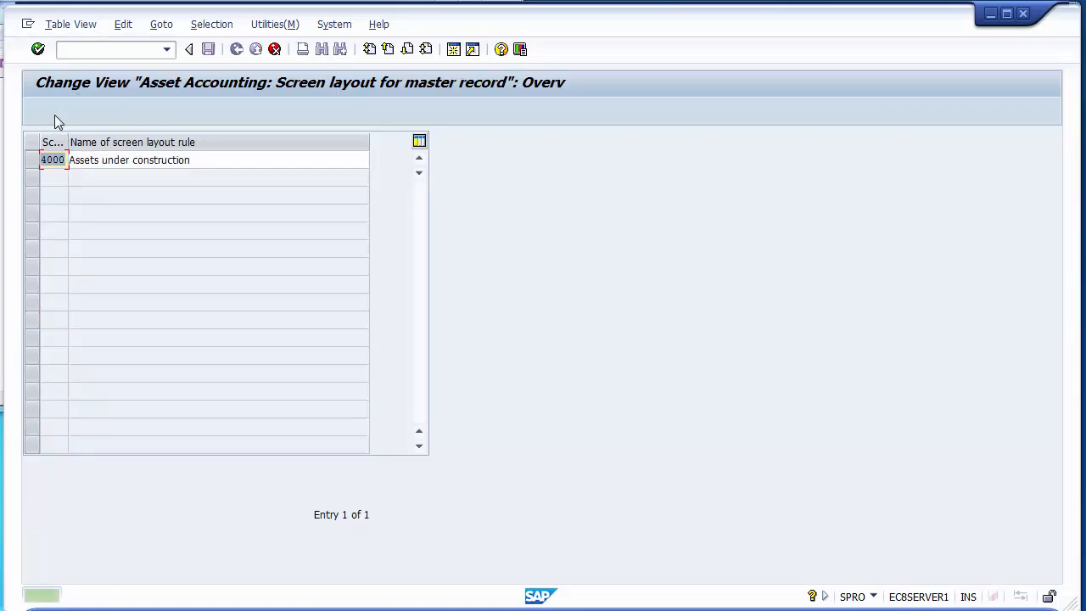
type("9700")
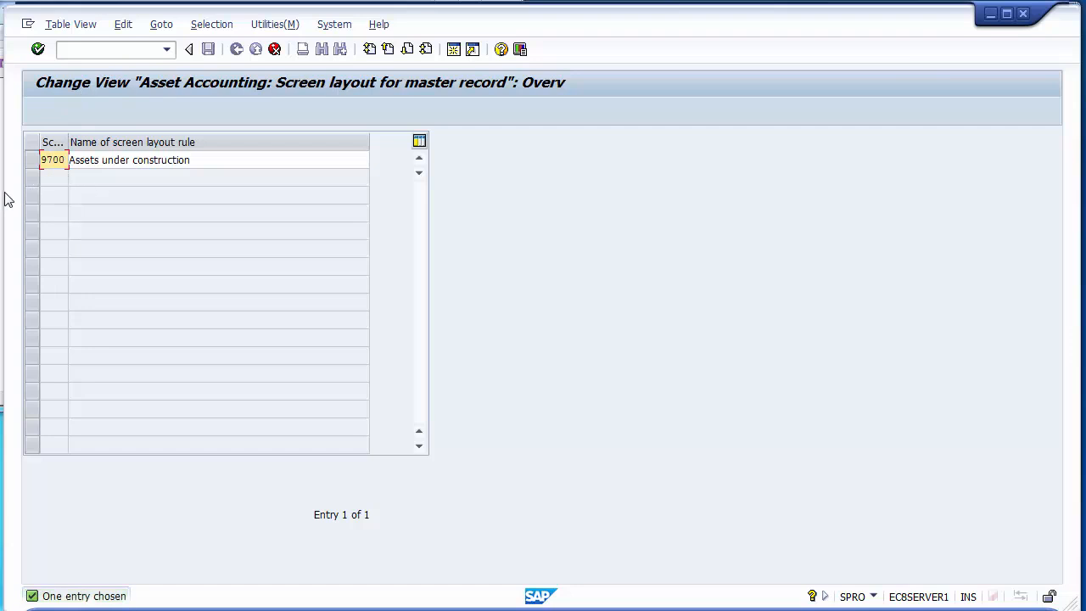
Step: Compare the 9700 rule's name with the captured account determination list and confirm the copy with its name kept
key("alt+Tab")
key("alt+Tab")
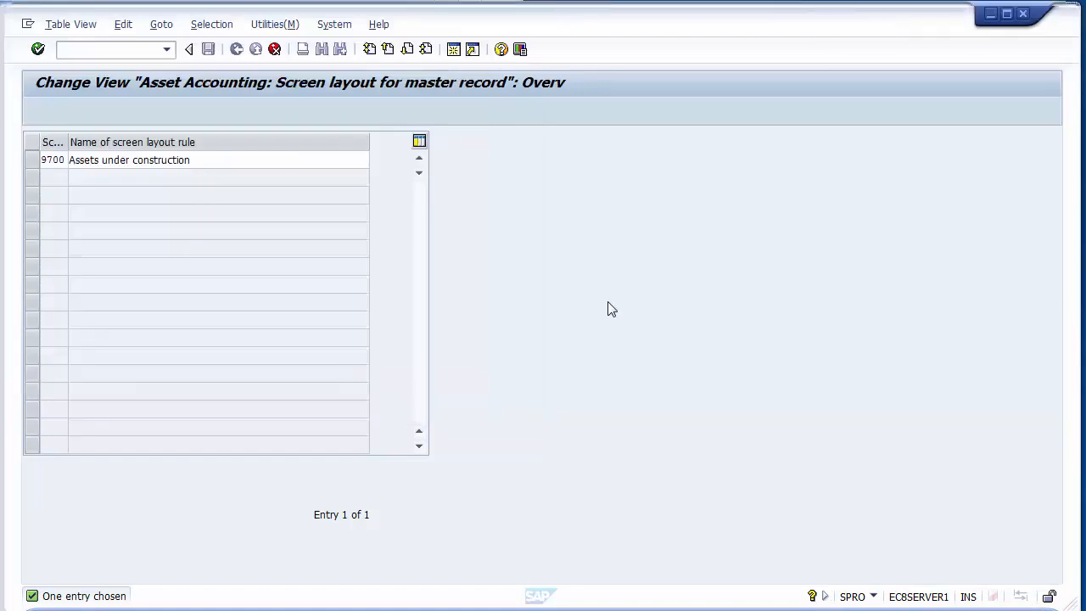
left_click(250, 164)
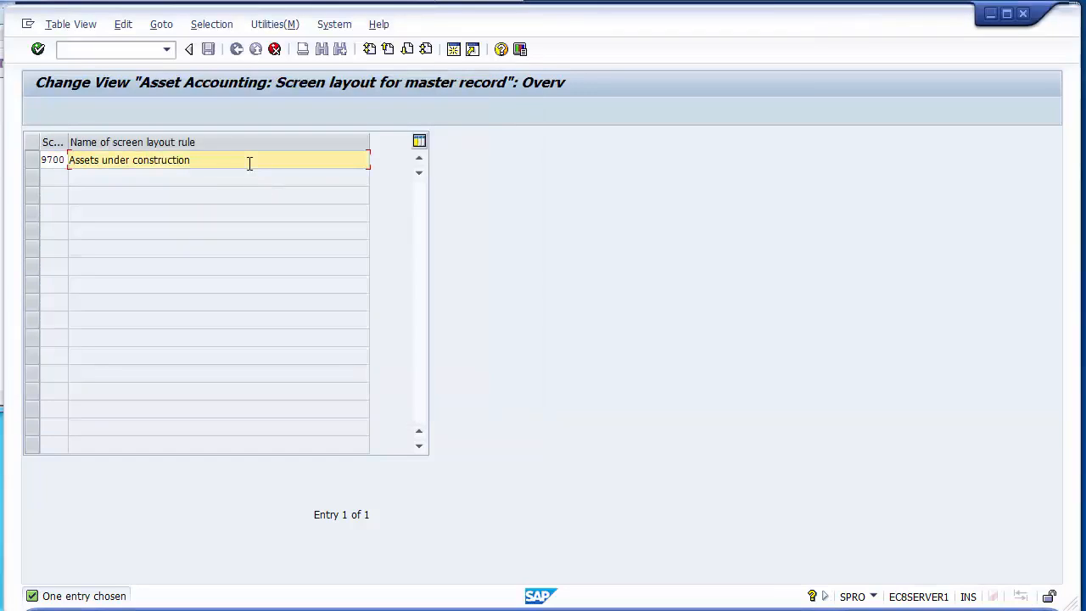
key("Return")
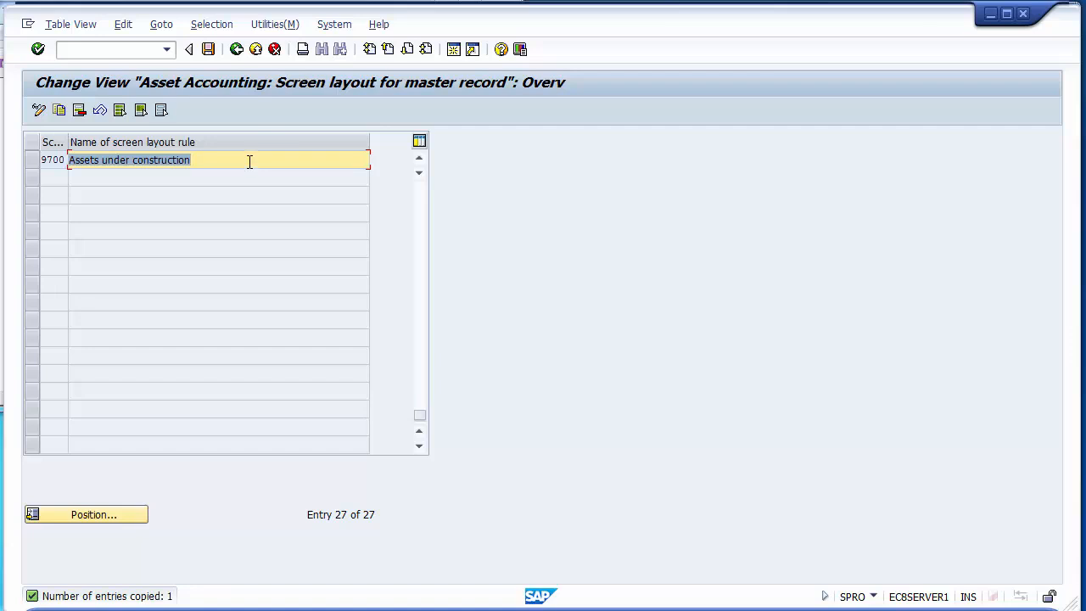
Step: Review the newly copied screen layout rules, starting from 9100 Land and 9200 Buildings
left_click(419, 159)
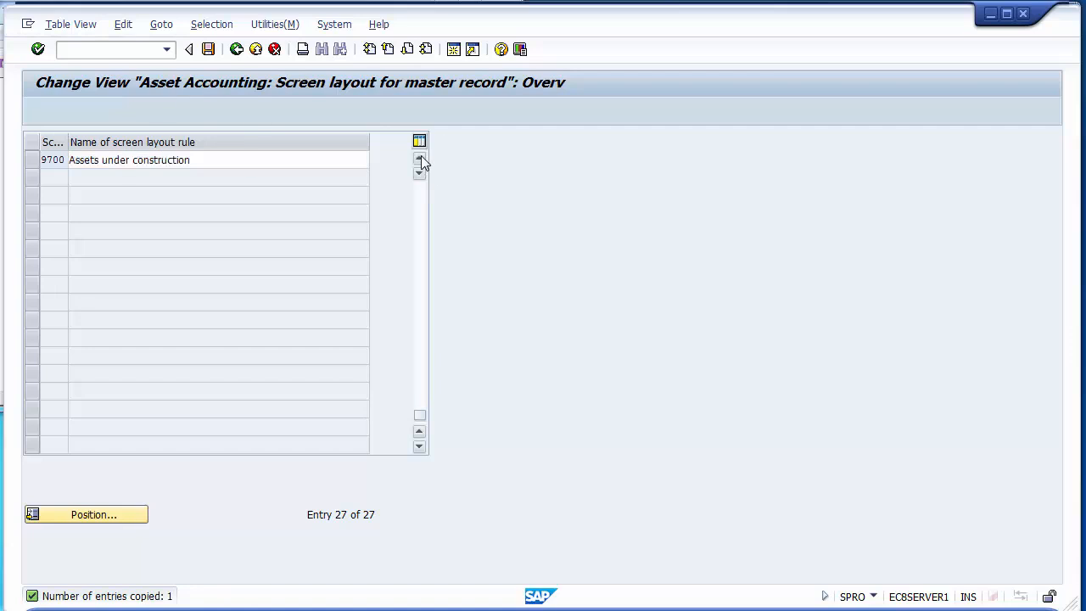
left_click(419, 159)
left_click(419, 158)
left_click(419, 159)
left_click(419, 158)
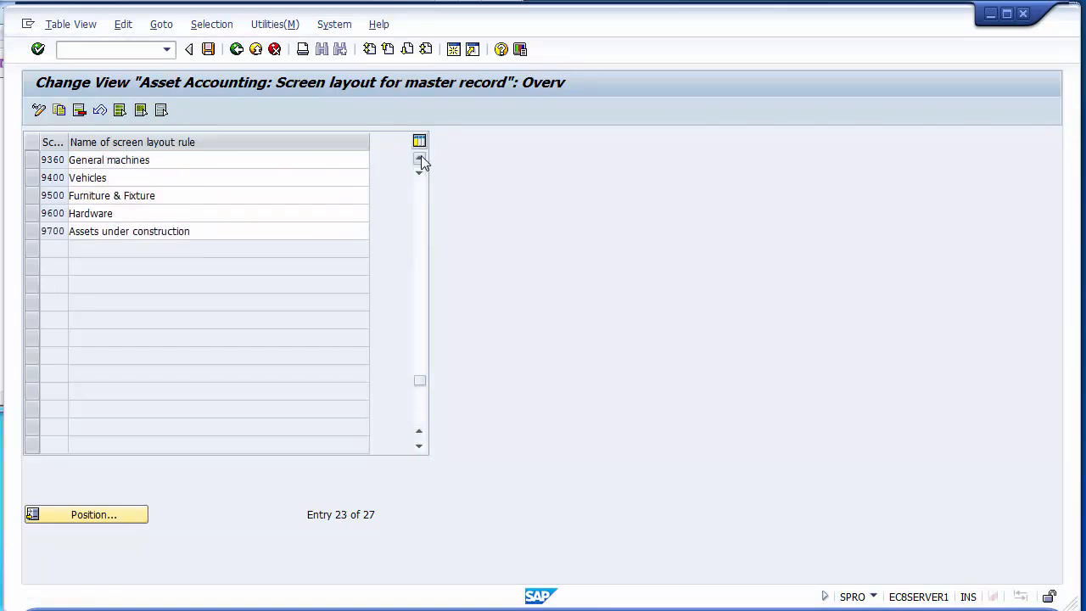
left_click(419, 159)
left_click(419, 159)
left_click(419, 159)
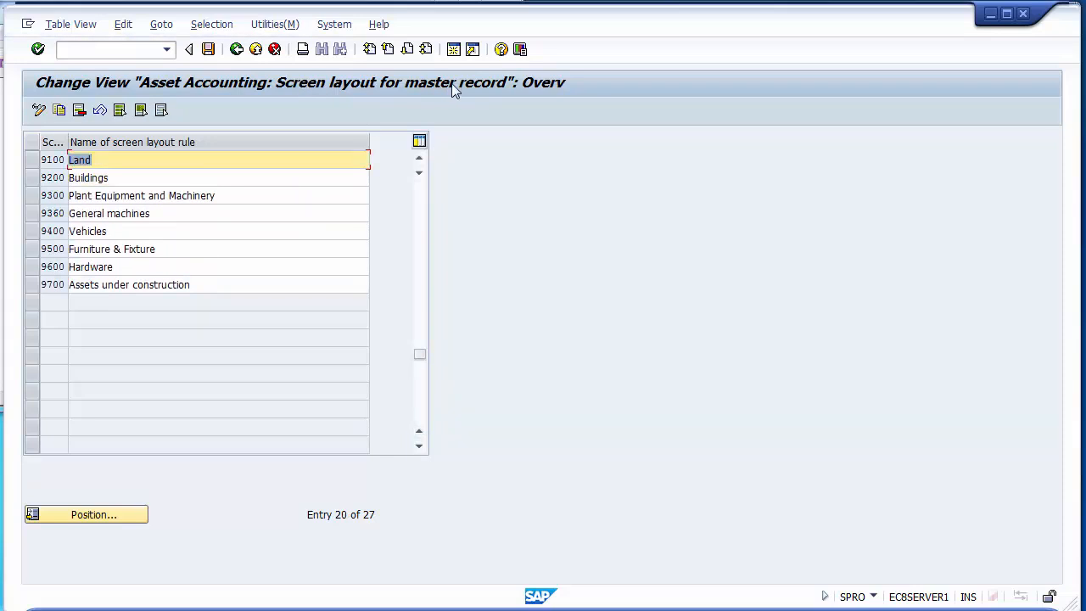
left_click(103, 160)
left_click(136, 179)
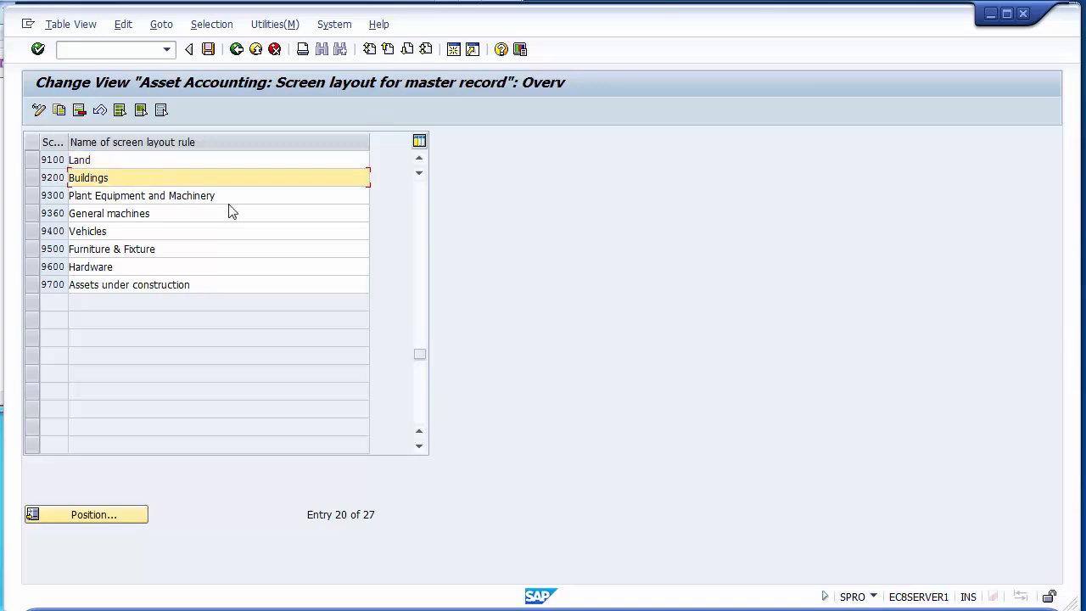
Step: Shorten the name of screen layout rule 9300 to "Plant and Machinery"
left_click(227, 195)
left_click_drag(94, 196, 147, 196)
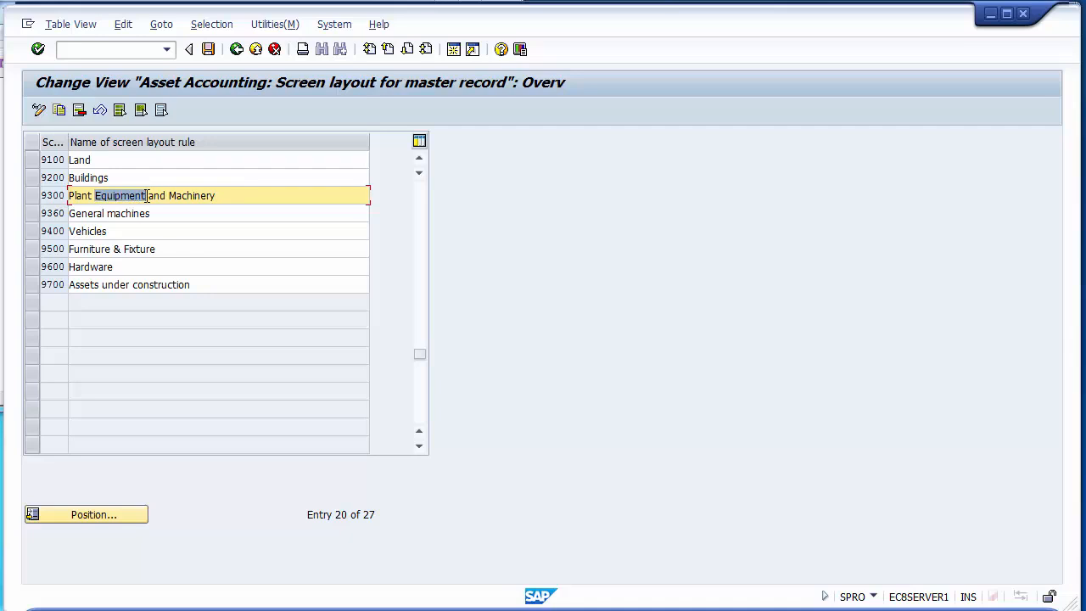
key("Delete")
key("Delete")
left_click(183, 199)
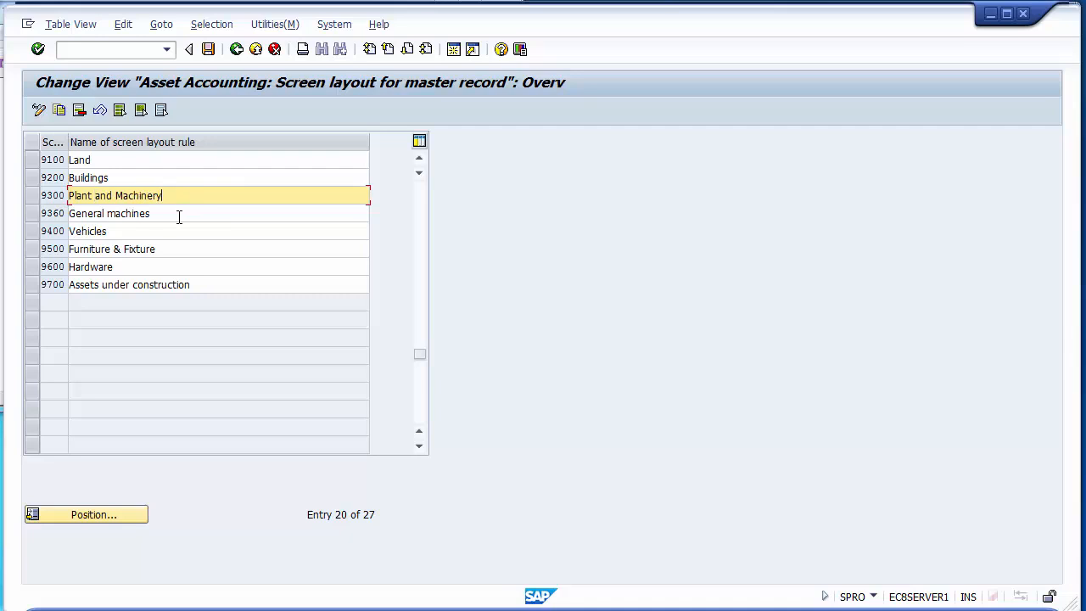
Step: Delete the surplus 9360 General machines rule and check the remaining rules against the captured account determination list
left_click(42, 213)
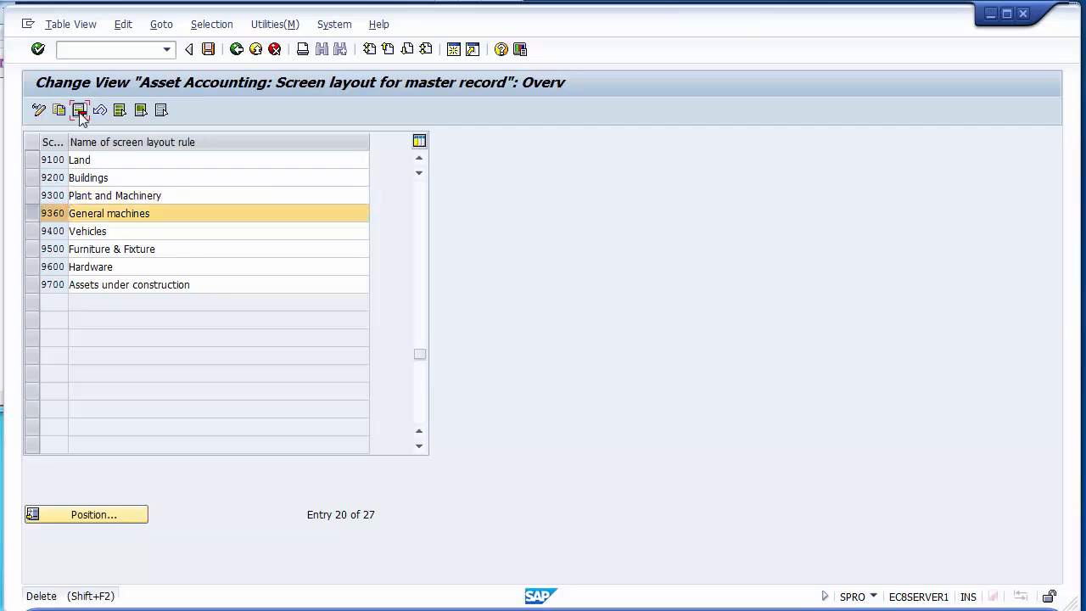
left_click(79, 111)
left_click(184, 212)
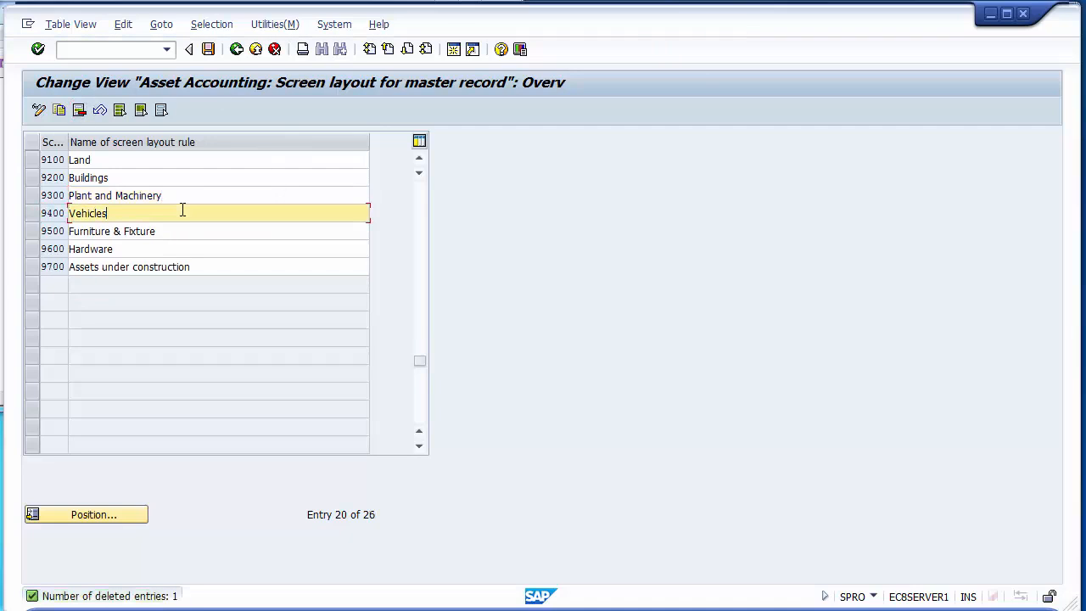
left_click(211, 231)
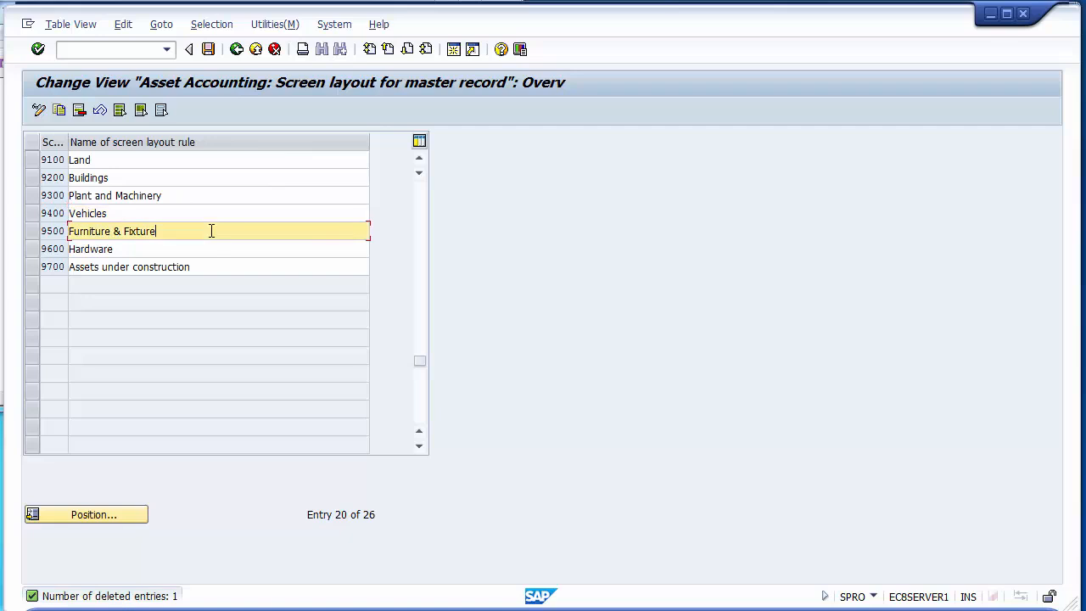
left_click(214, 248)
left_click(238, 267)
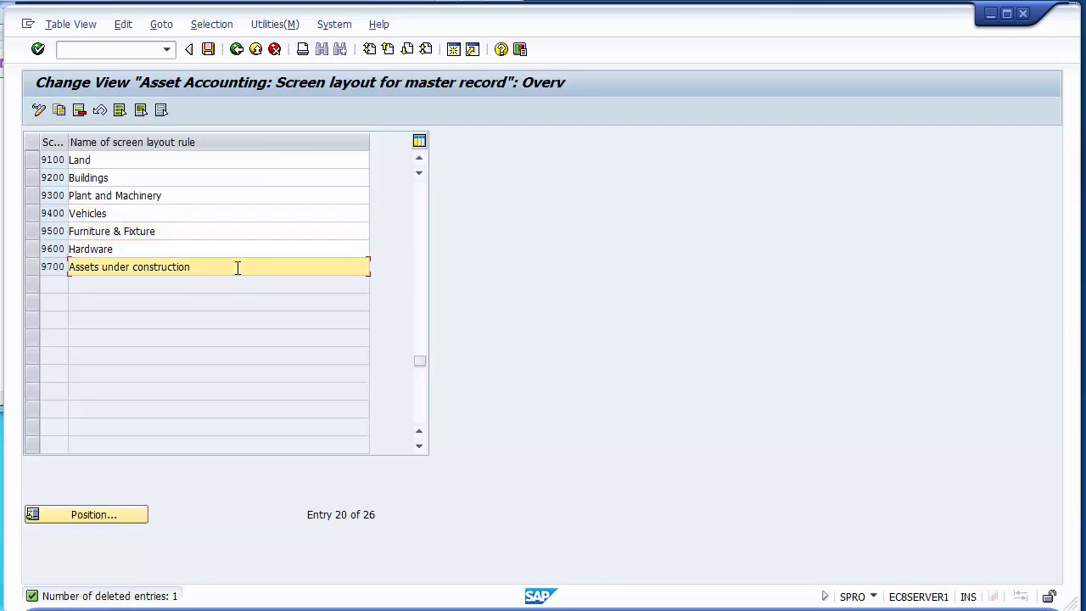
key("alt+Tab")
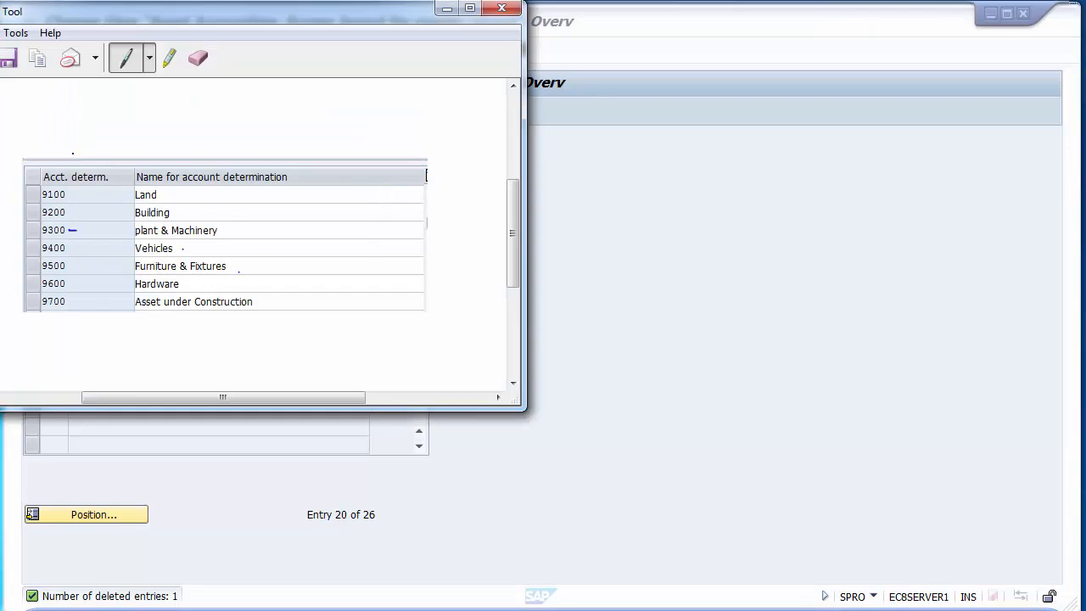
left_click(678, 222)
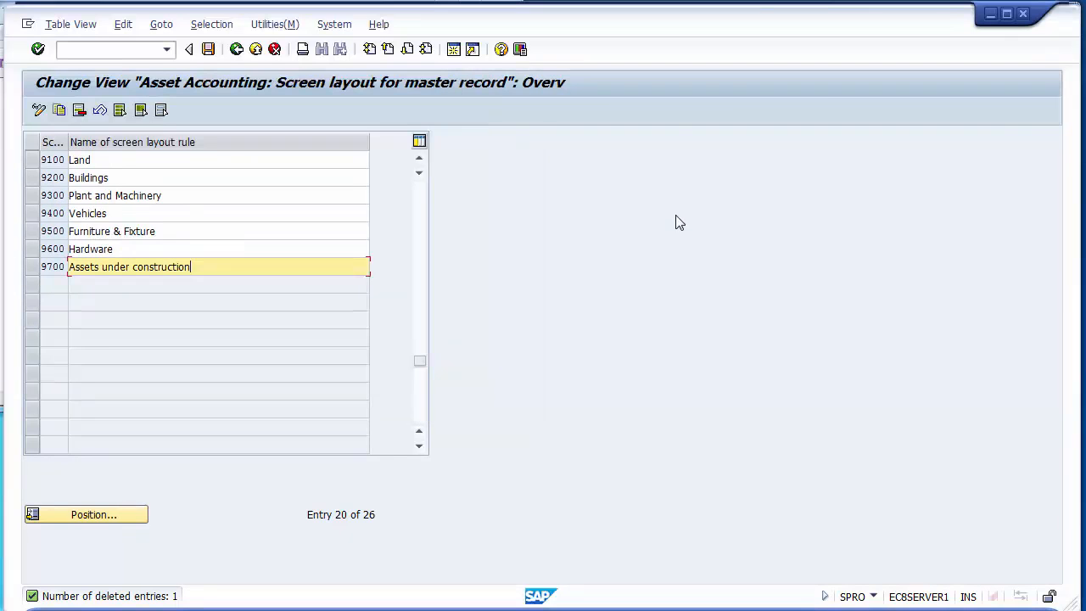
Step: Save the screen layout rules to the FICO Configurations customizing request and return to the implementation guide
left_click(209, 51)
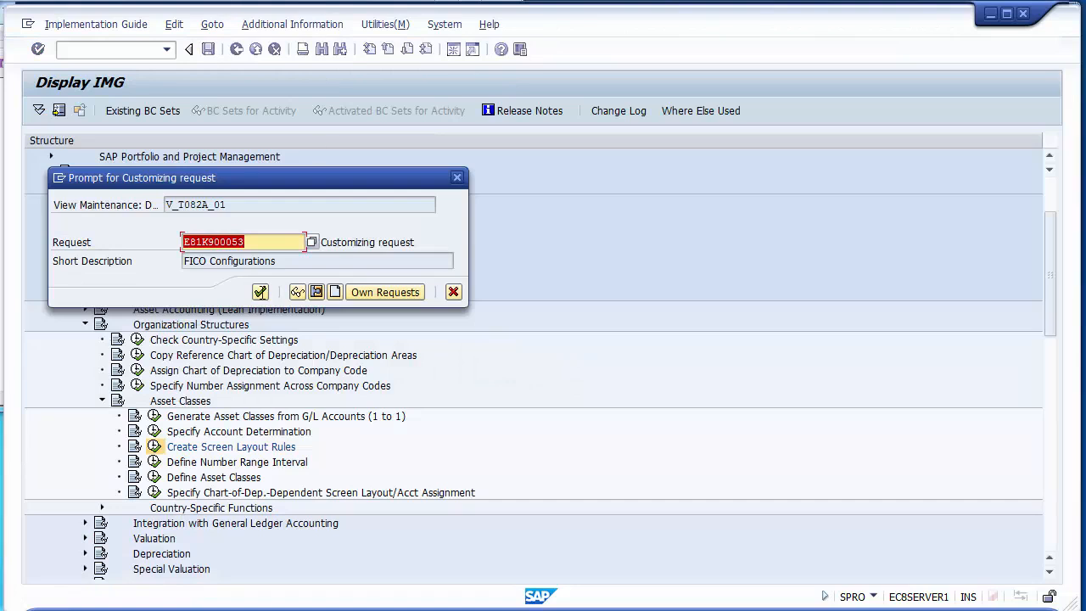
left_click(260, 292)
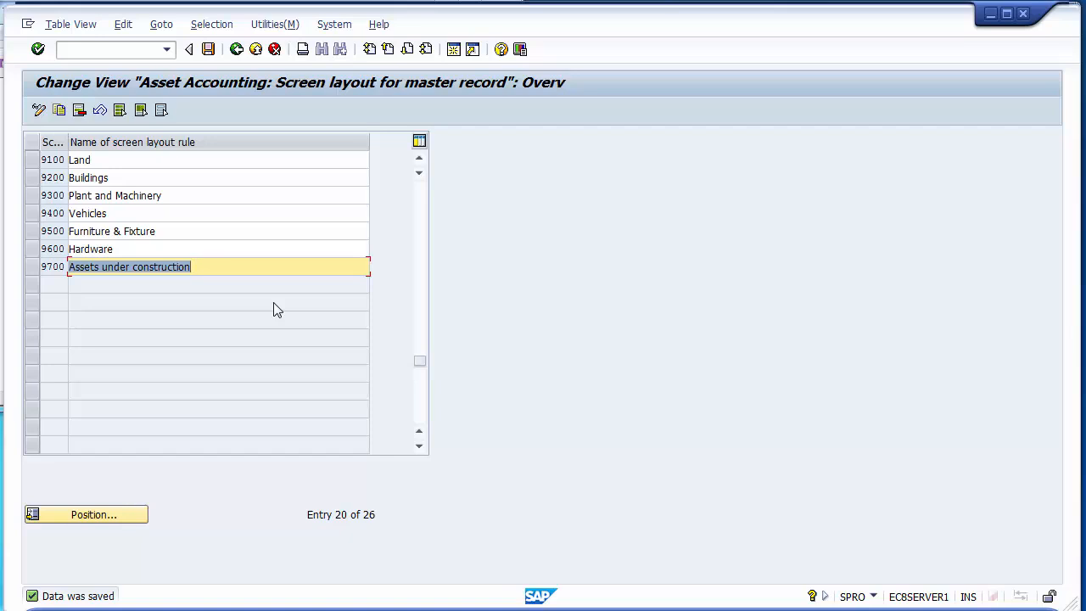
left_click(236, 49)
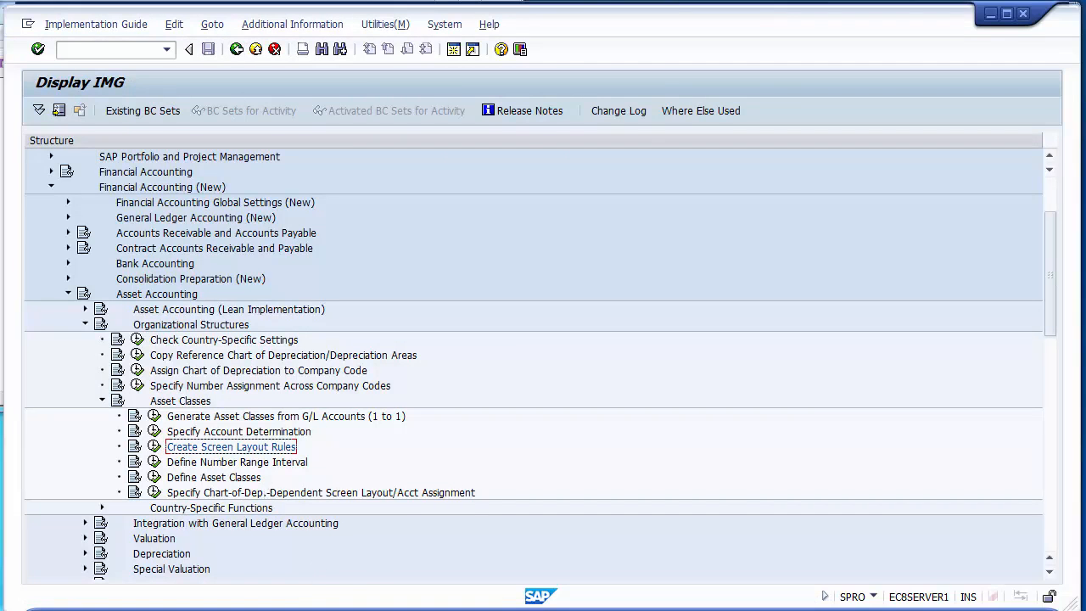
Step: Switch to the PowerPoint presentation and consult the Define Number Range Intervals slide for its menu path
key("alt+Tab")
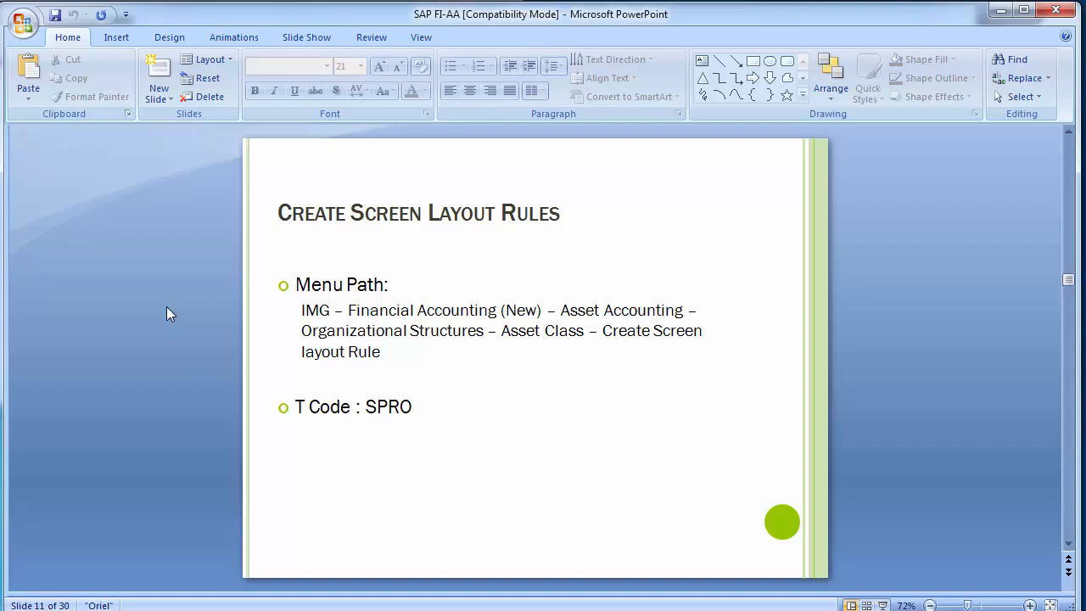
scroll(167, 313, "down", 1)
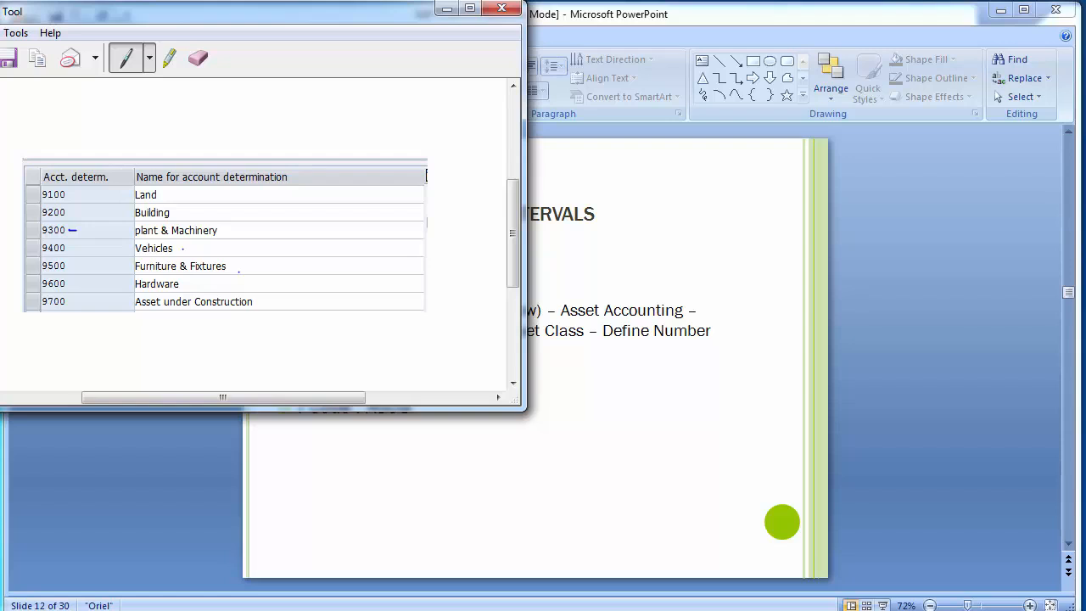
left_click(858, 317)
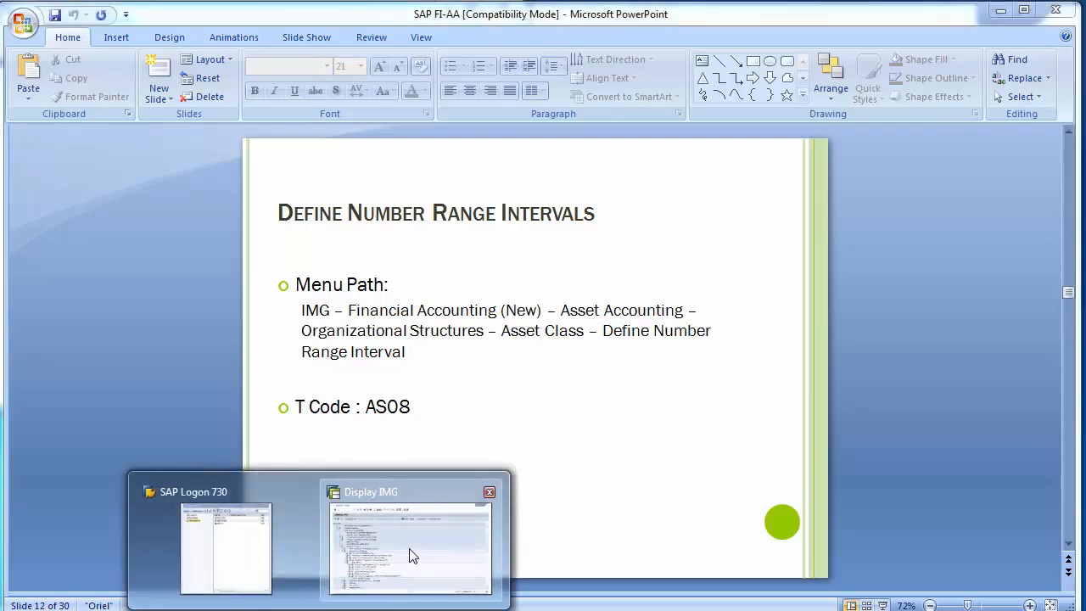
Step: Switch back to SAP and open the Define Number Range Interval activity under Asset Classes
left_click(411, 553)
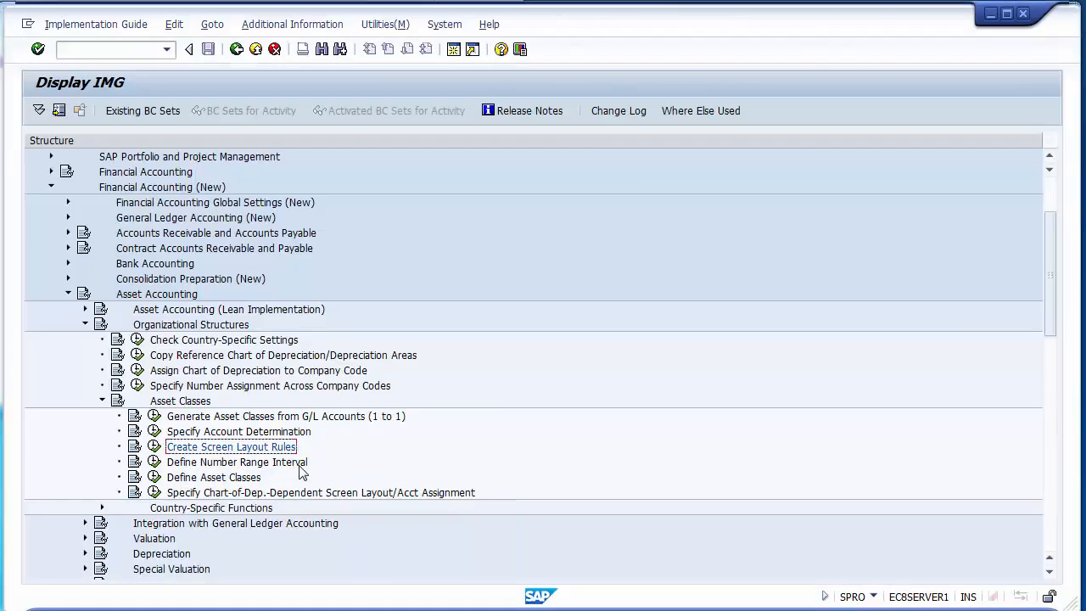
left_click(297, 462)
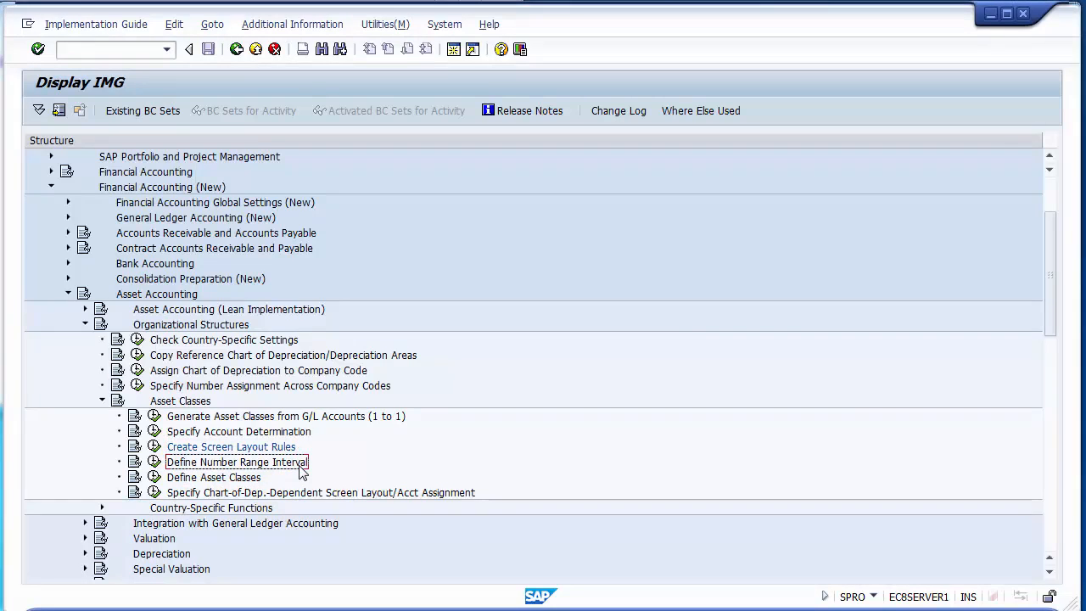
left_click(155, 463)
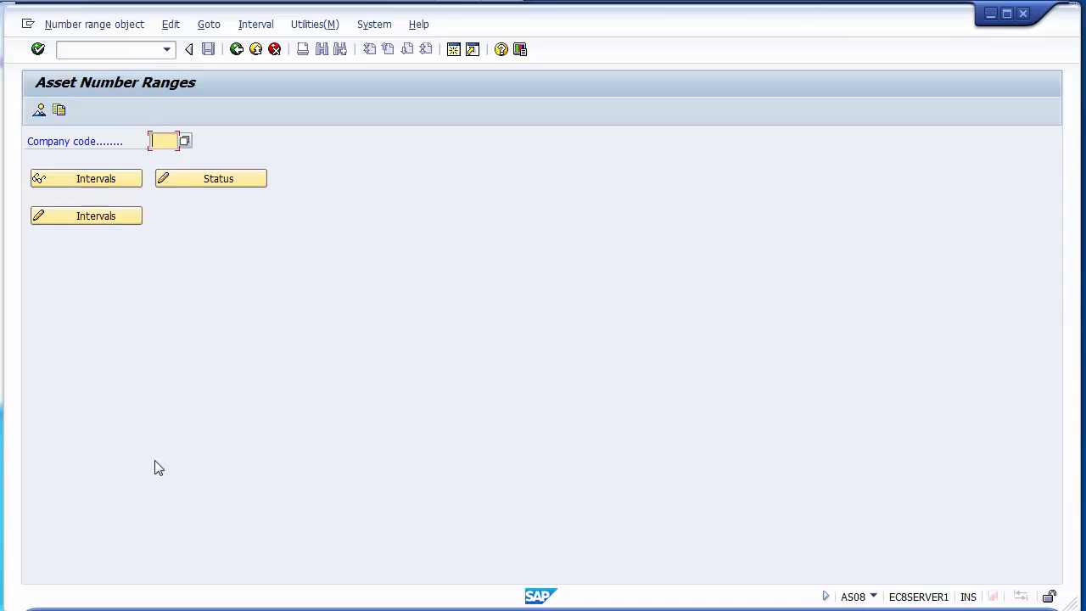
Step: Display the asset number range intervals of company code 1200, then open them for maintenance
type("1200")
left_click(77, 184)
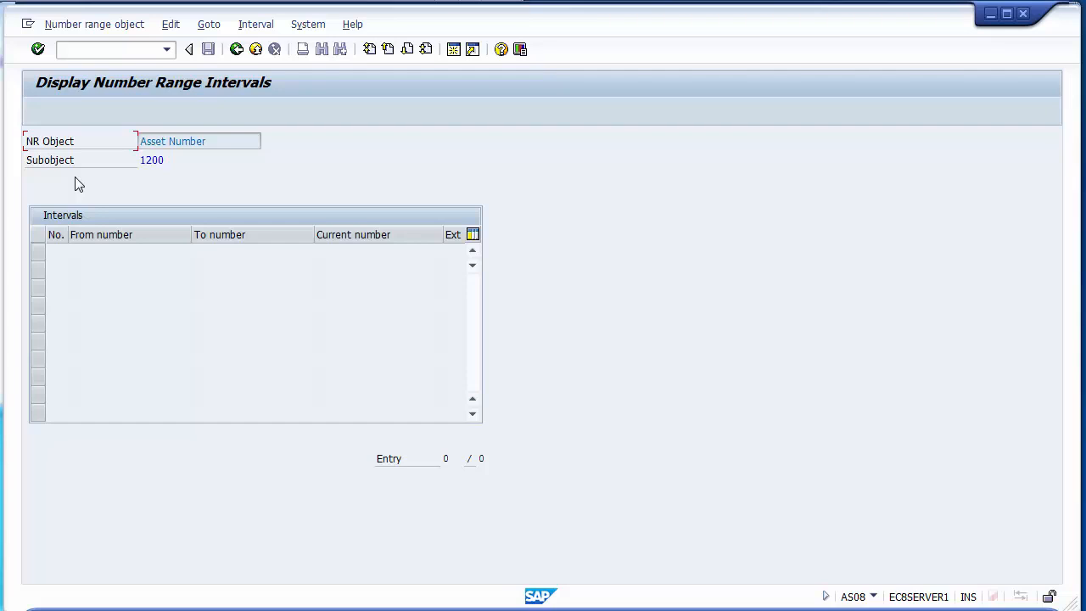
left_click(236, 49)
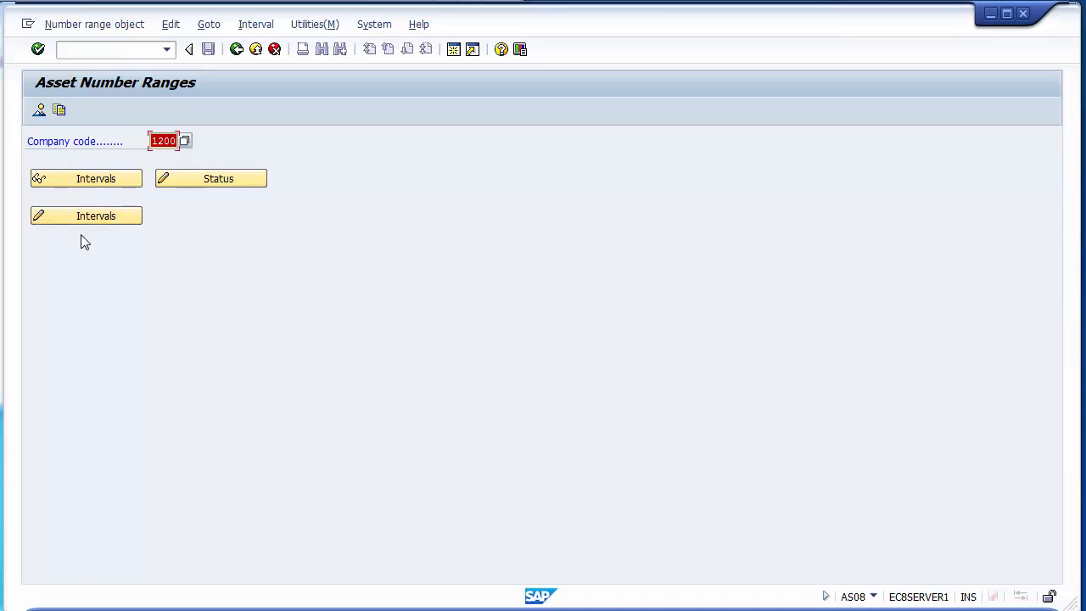
left_click(81, 224)
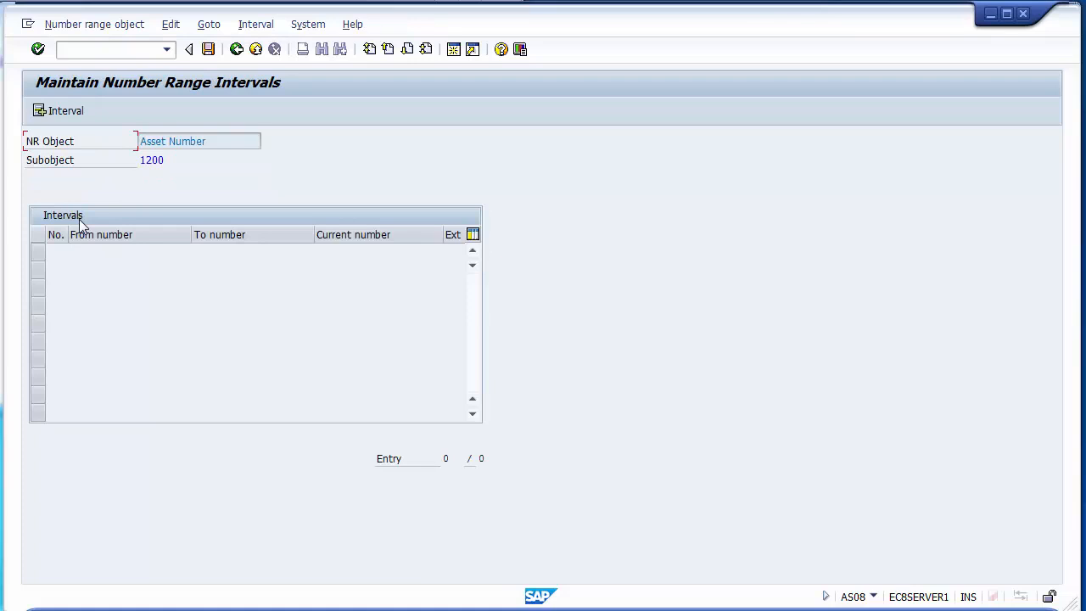
Step: Insert number range interval 01 from 100000 to 109999, consulting the captured account determination list before adding it
left_click(57, 114)
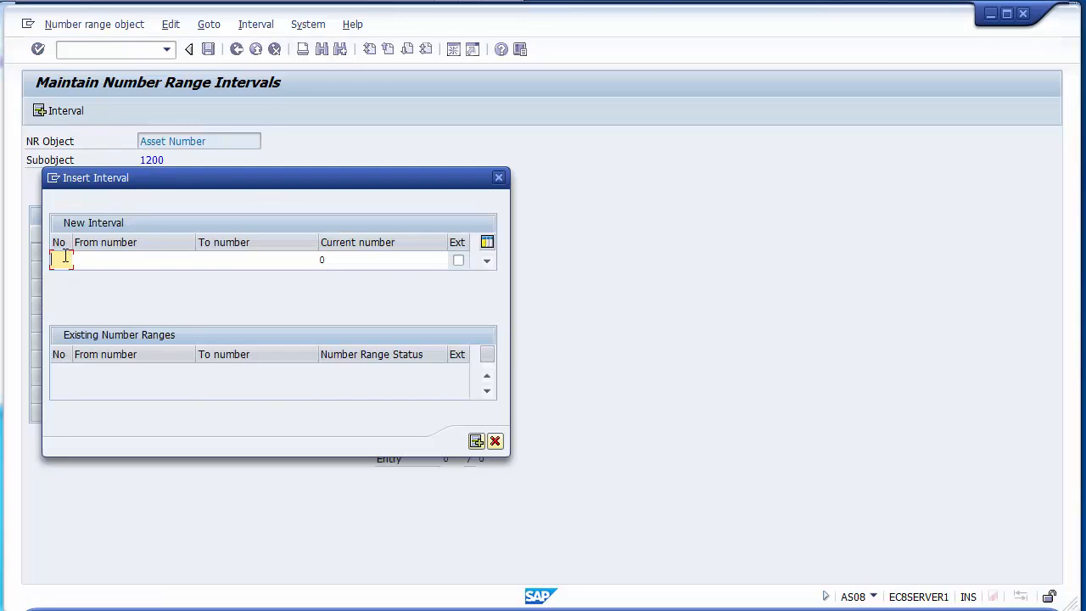
type("01")
key("Tab")
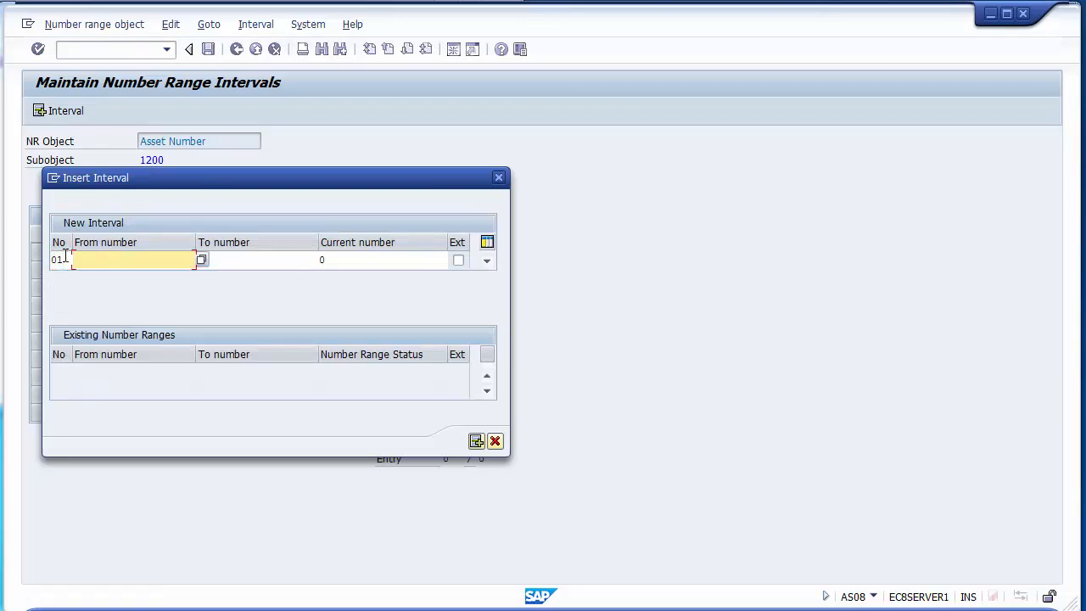
type("10000")
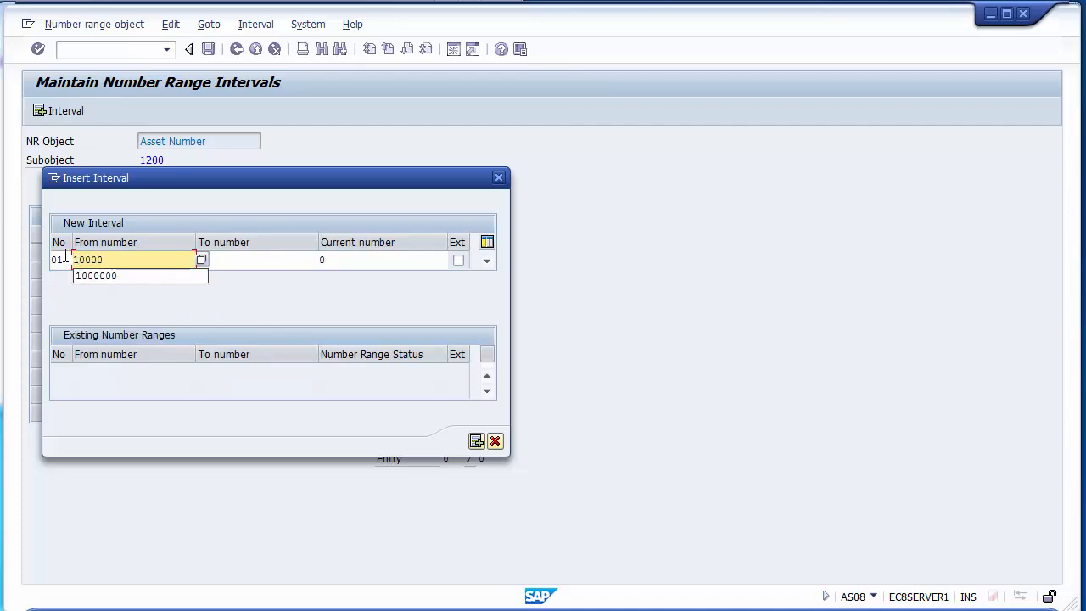
type("0")
key("Tab")
type("10")
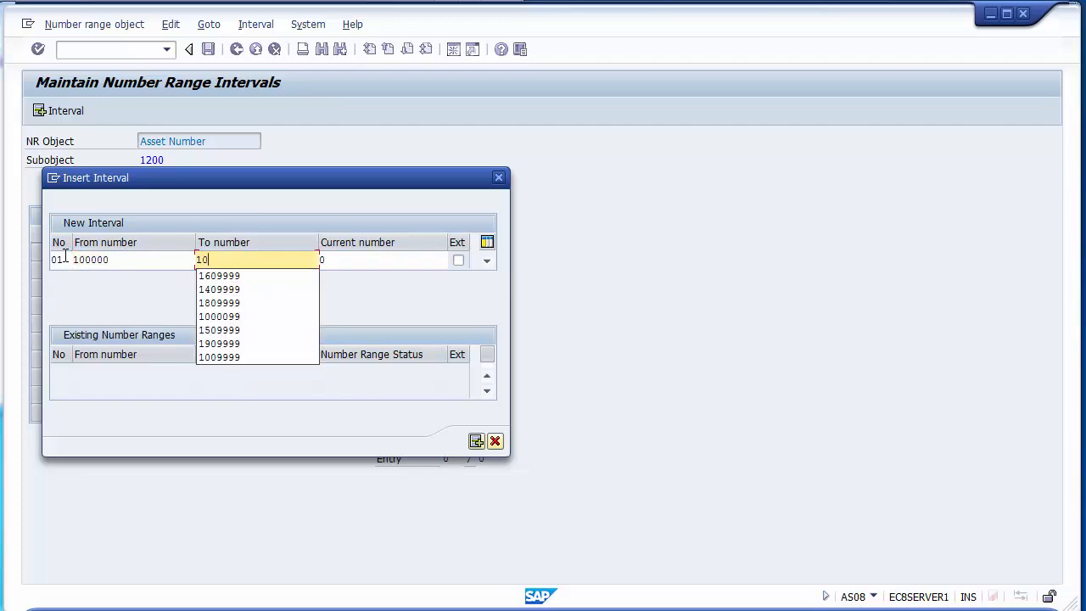
type("9999")
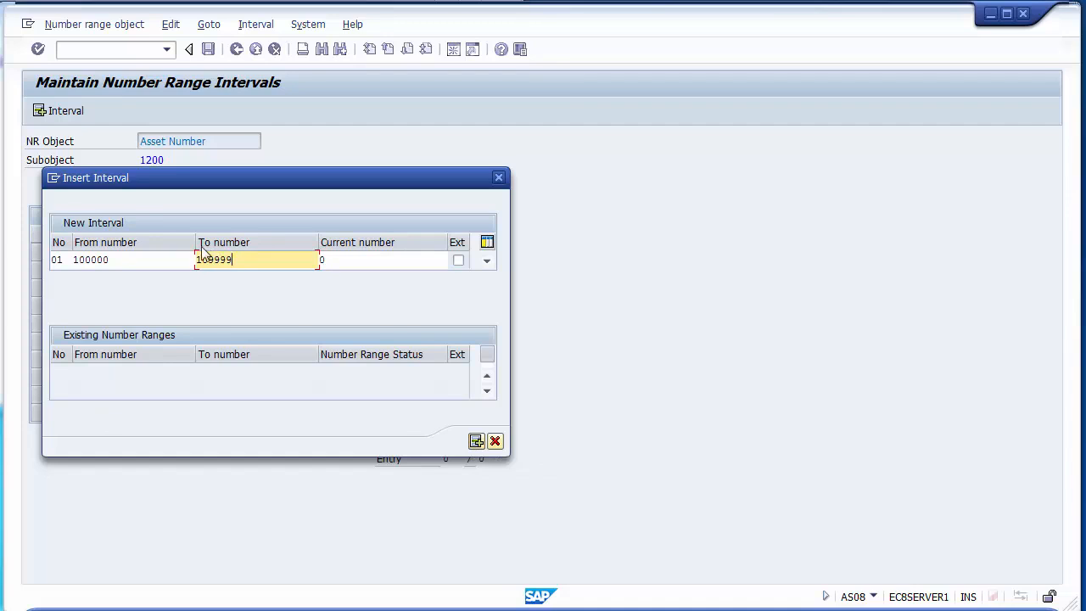
key("alt+Tab")
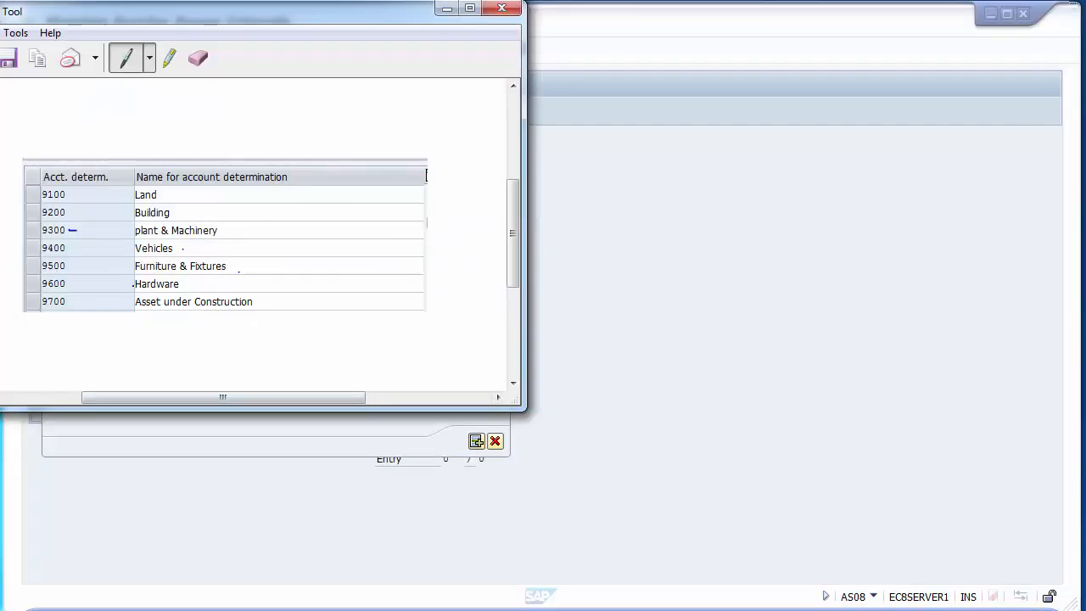
key("alt+Tab")
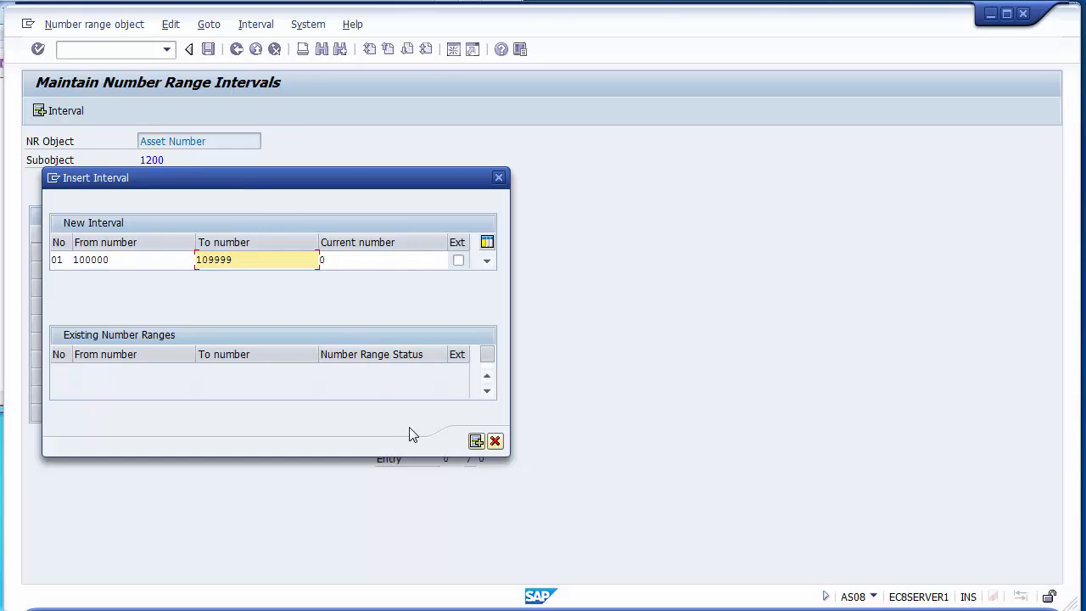
left_click(476, 442)
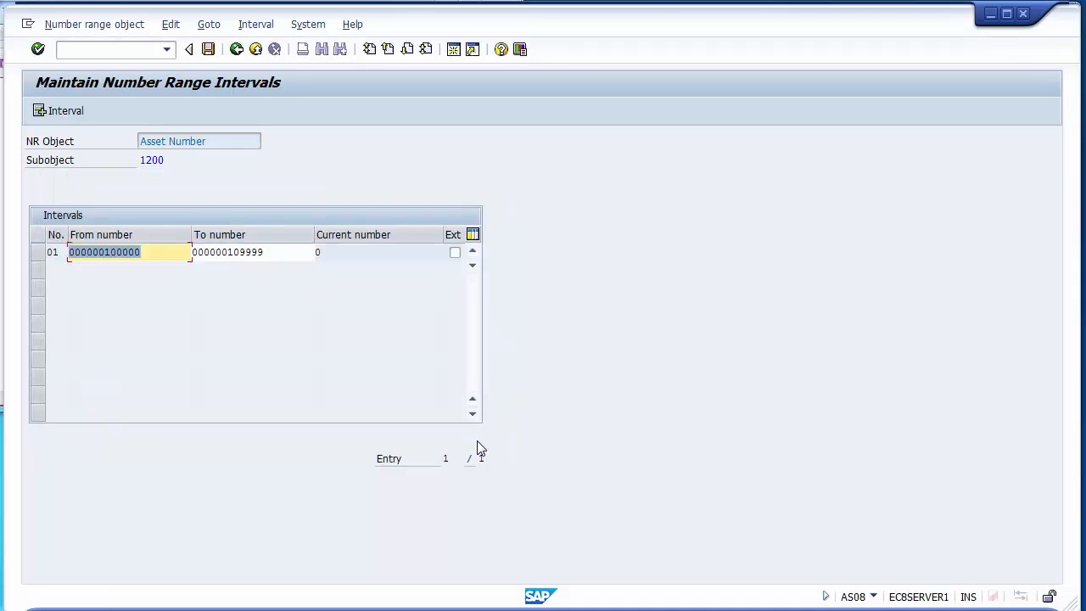
Step: Insert number range interval 02 from 200000 to 209999 for company code 1200
left_click(70, 117)
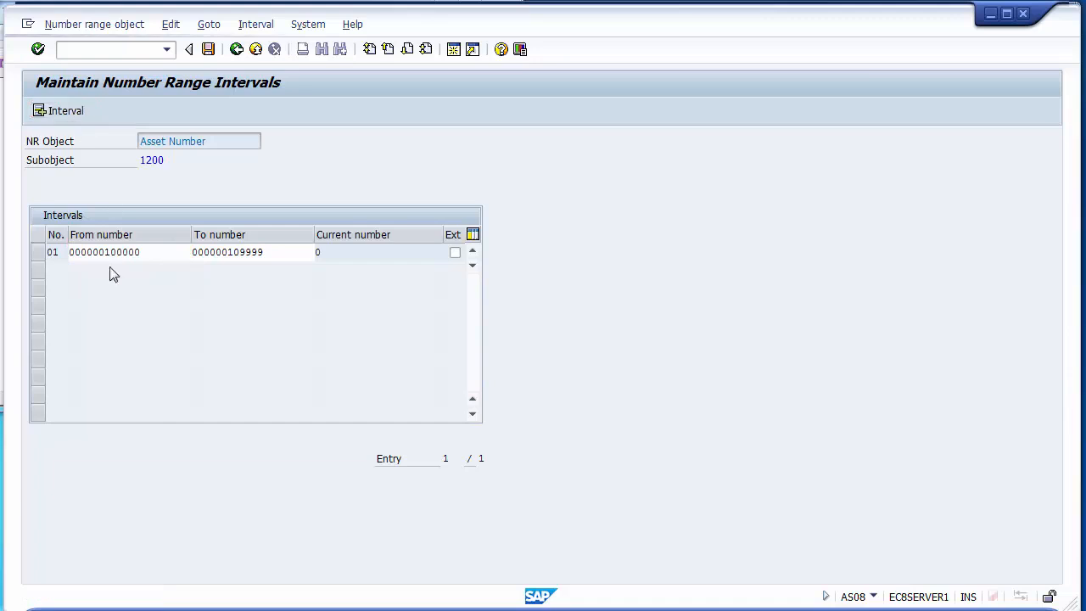
type("02")
key("Tab")
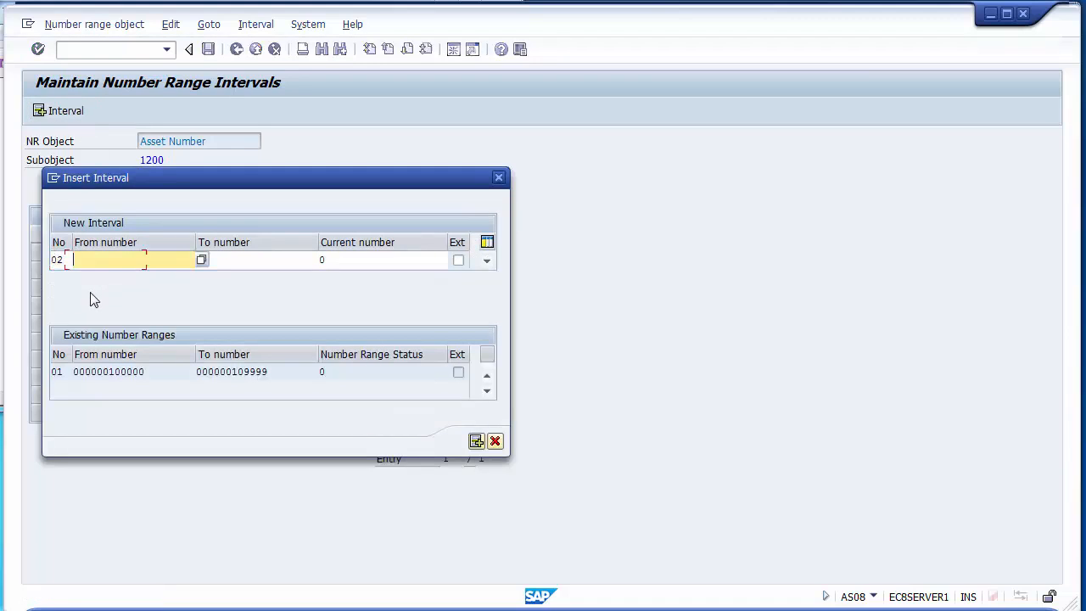
type("200000")
key("Tab")
type("209")
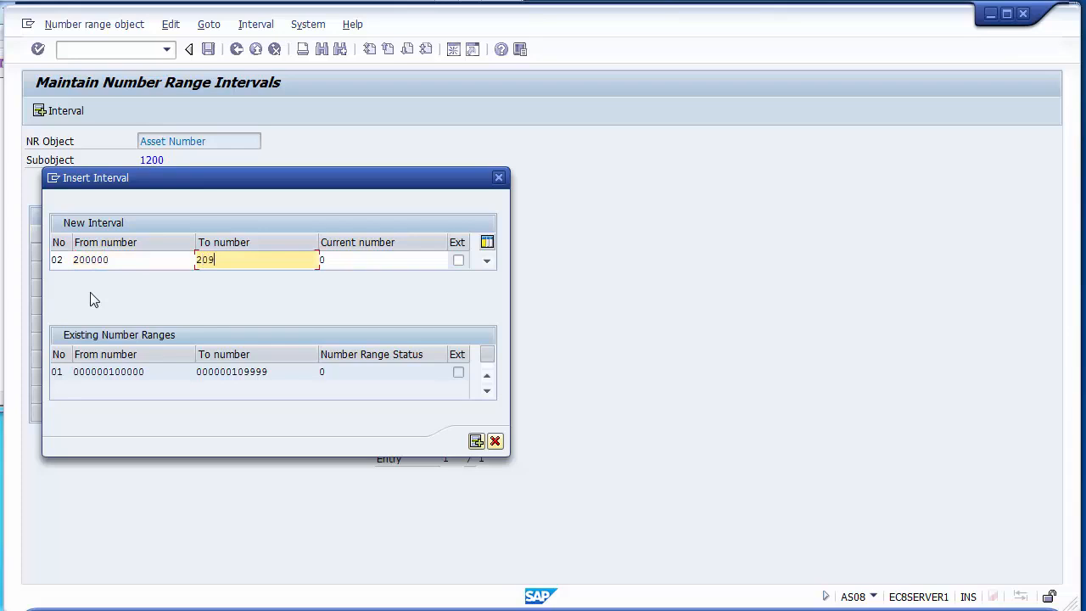
type("999")
left_click(476, 441)
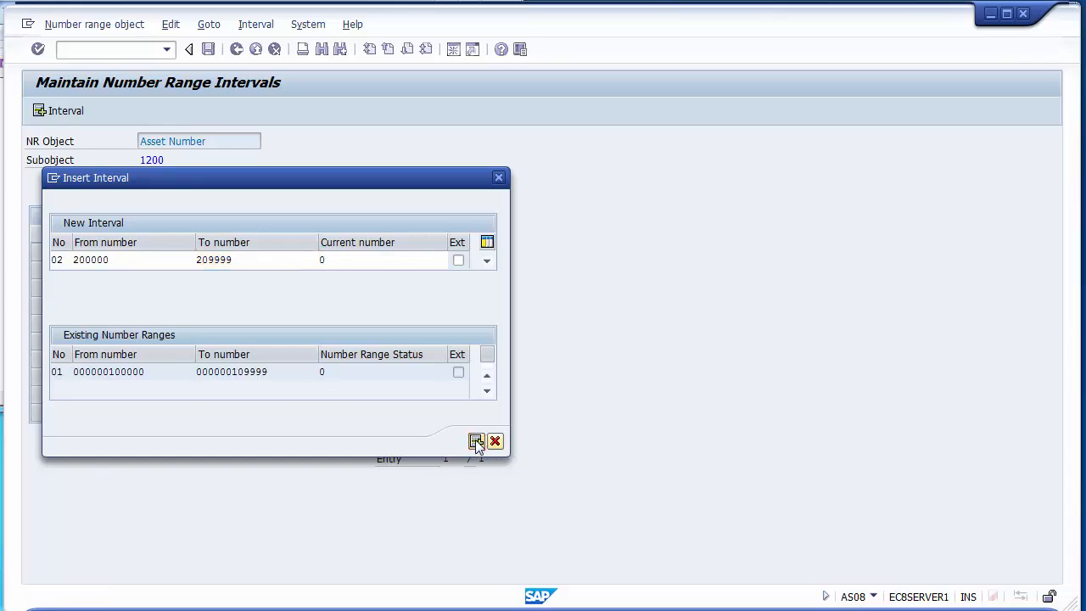
Step: Insert number range interval 03 from 300000 to 309999 for company code 1200
left_click(56, 113)
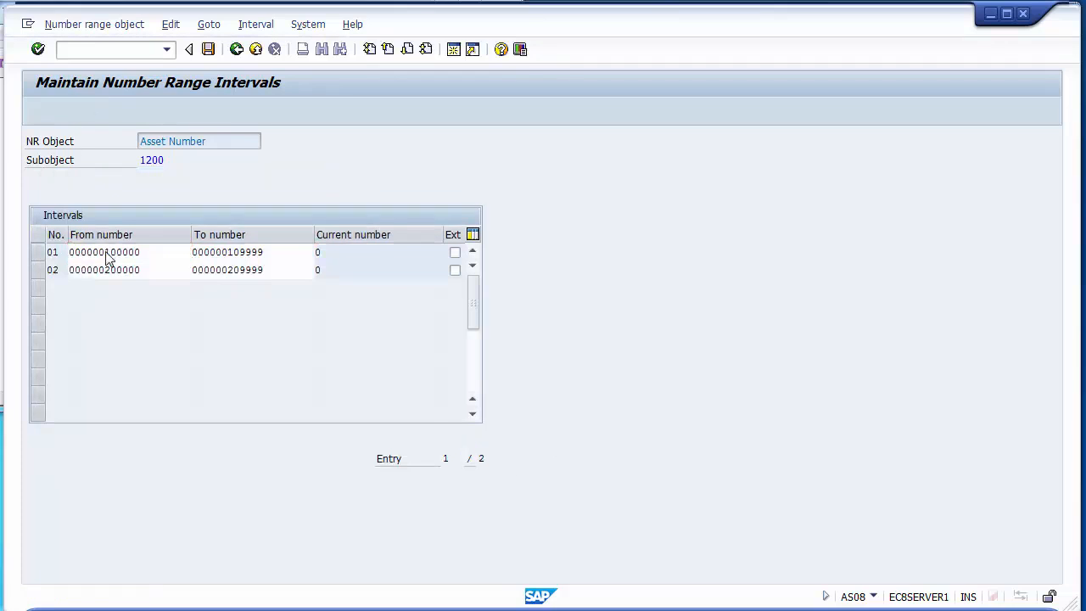
type("03")
left_click(109, 259)
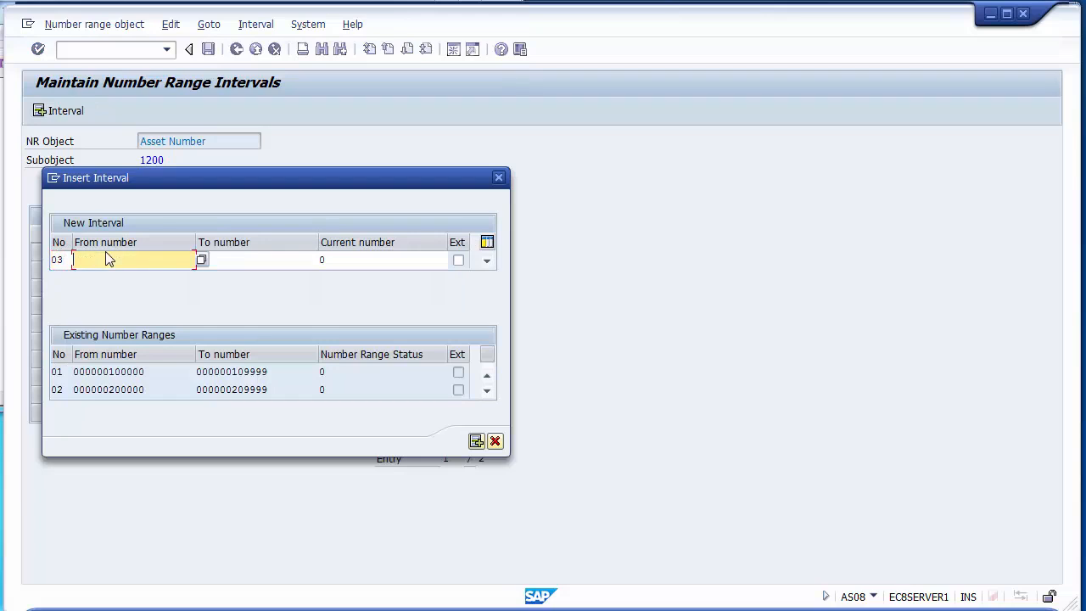
type("2")
key("BackSpace")
type("300000")
key("Tab")
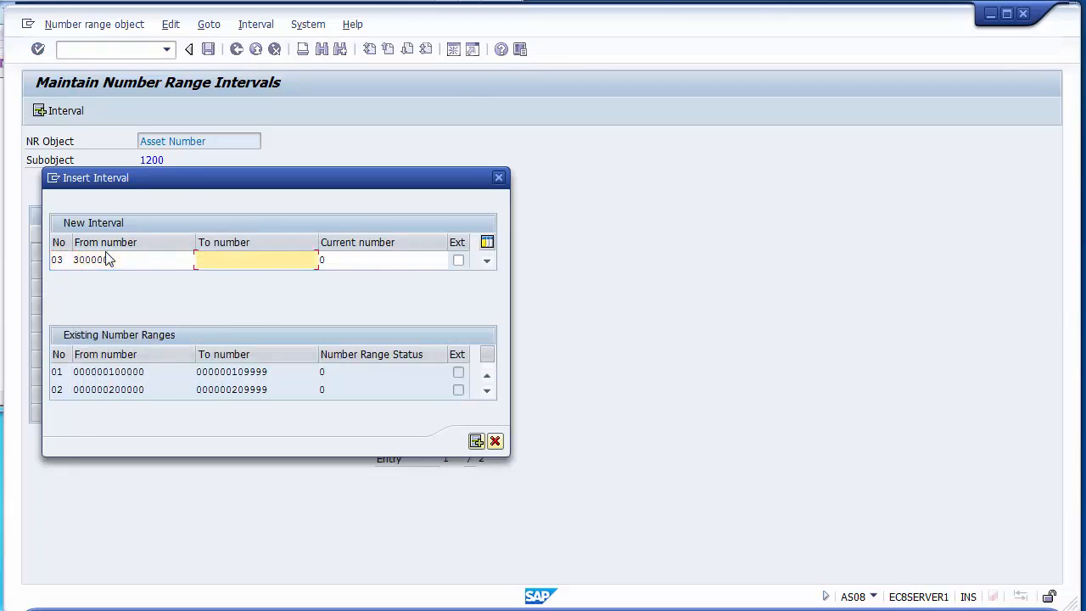
type("309999")
key("Return")
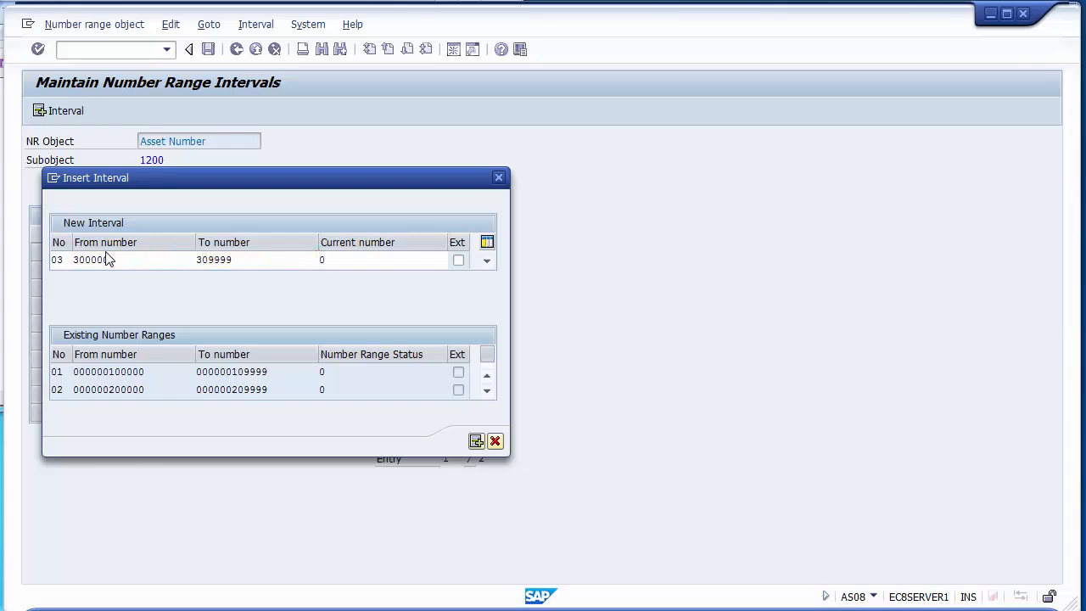
Step: Insert number range interval 04 from 400000 to 409999 for company code 1200
left_click(62, 112)
type("0")
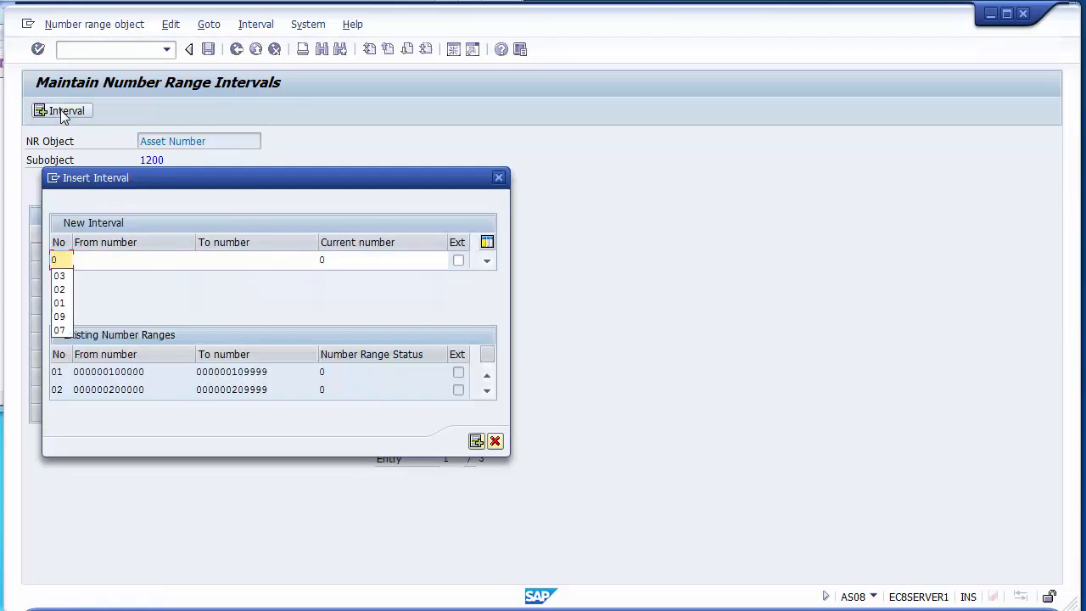
type("4")
key("Tab")
type("4")
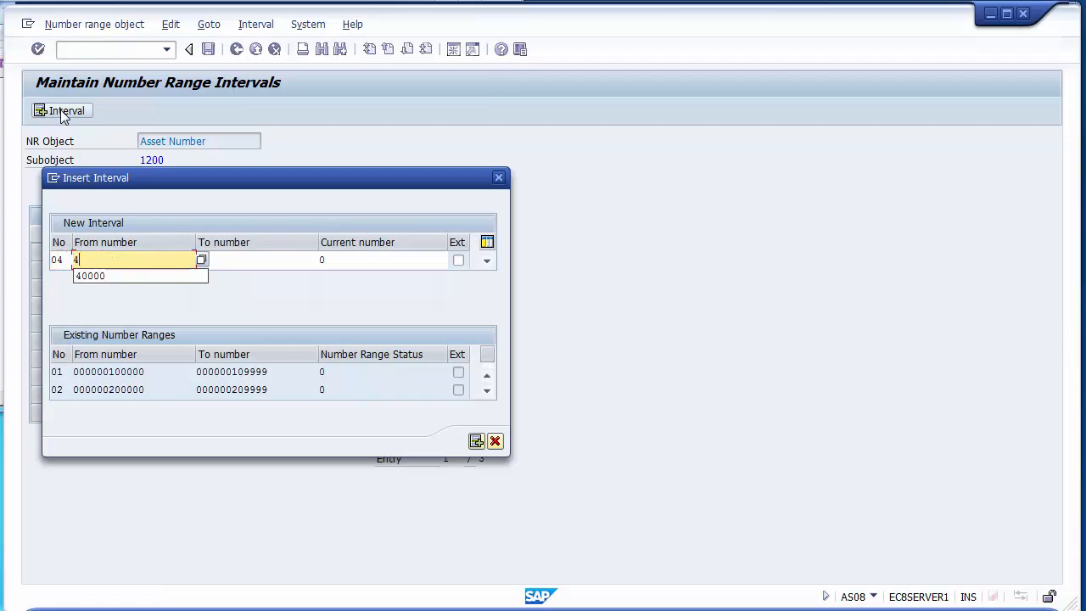
type("00000")
key("Tab")
type("4")
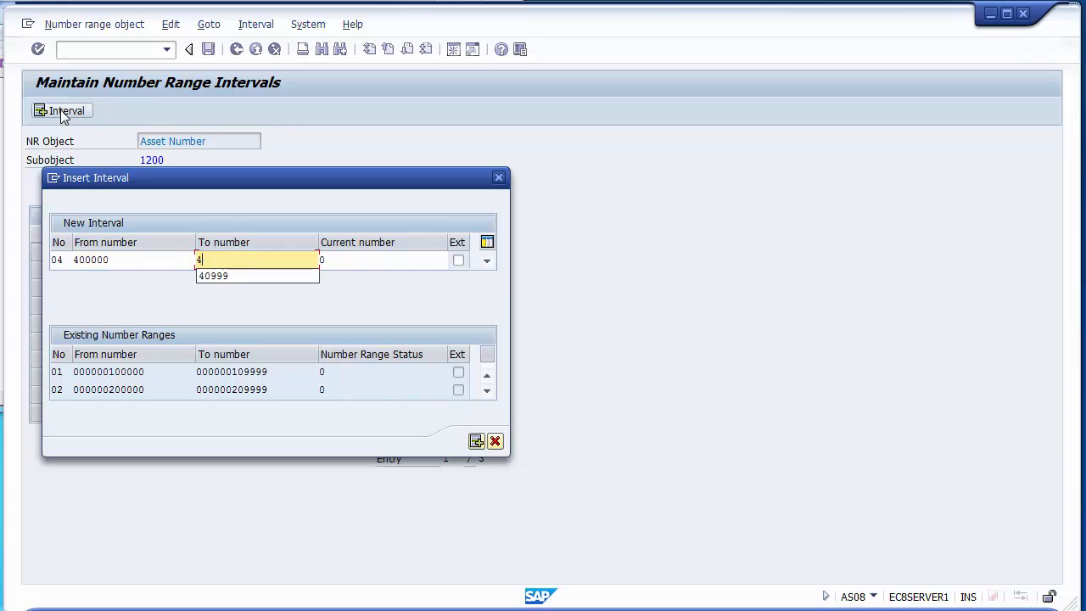
type("09999")
key("Tab")
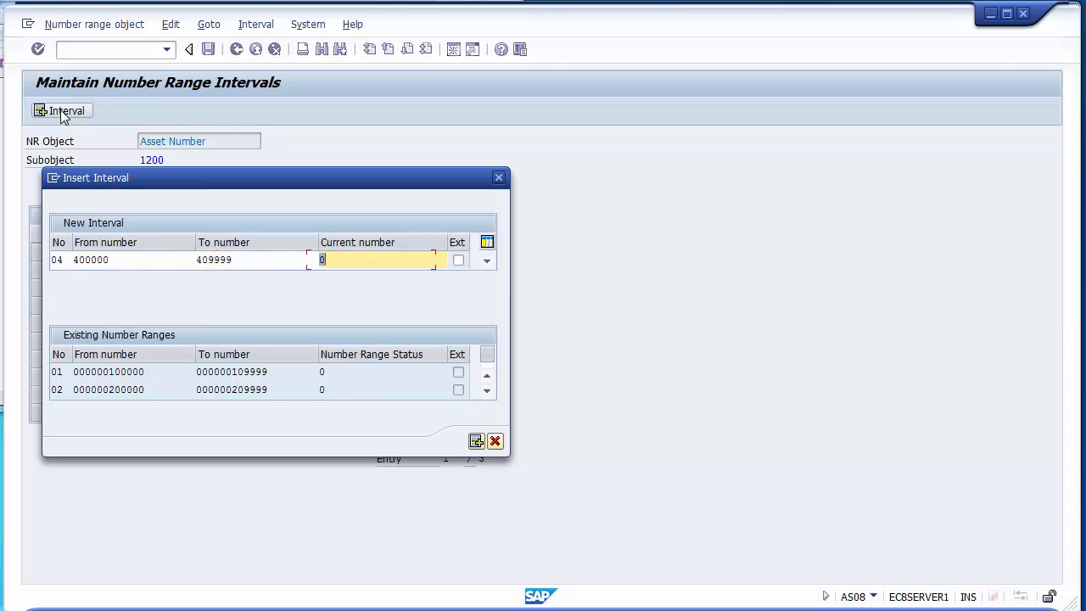
key("Return")
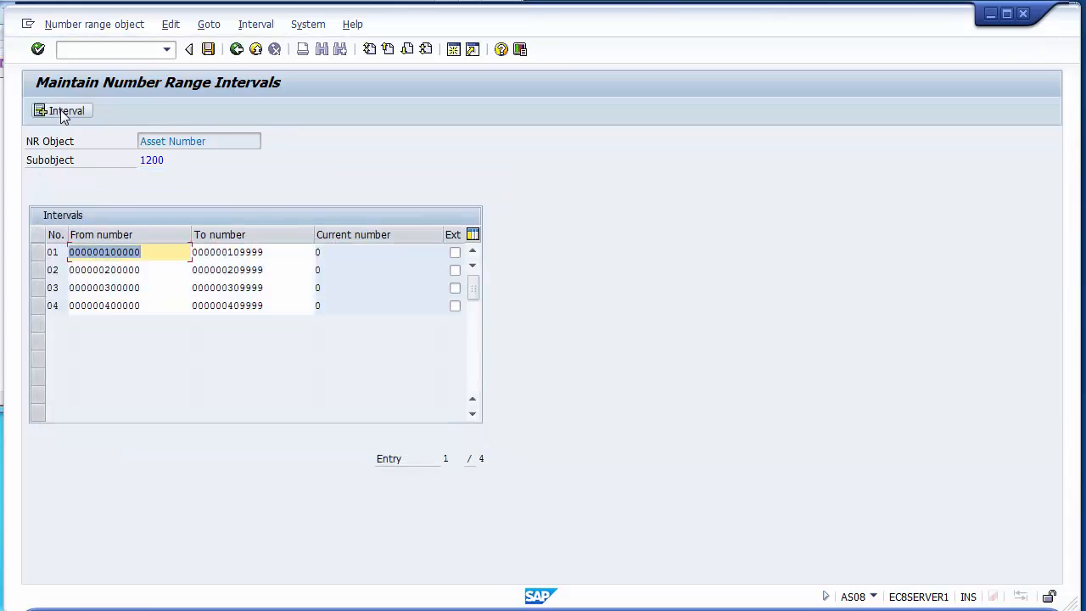
Step: Insert number range interval 05 from 500000 to 509999 for company code 1200
left_click(61, 112)
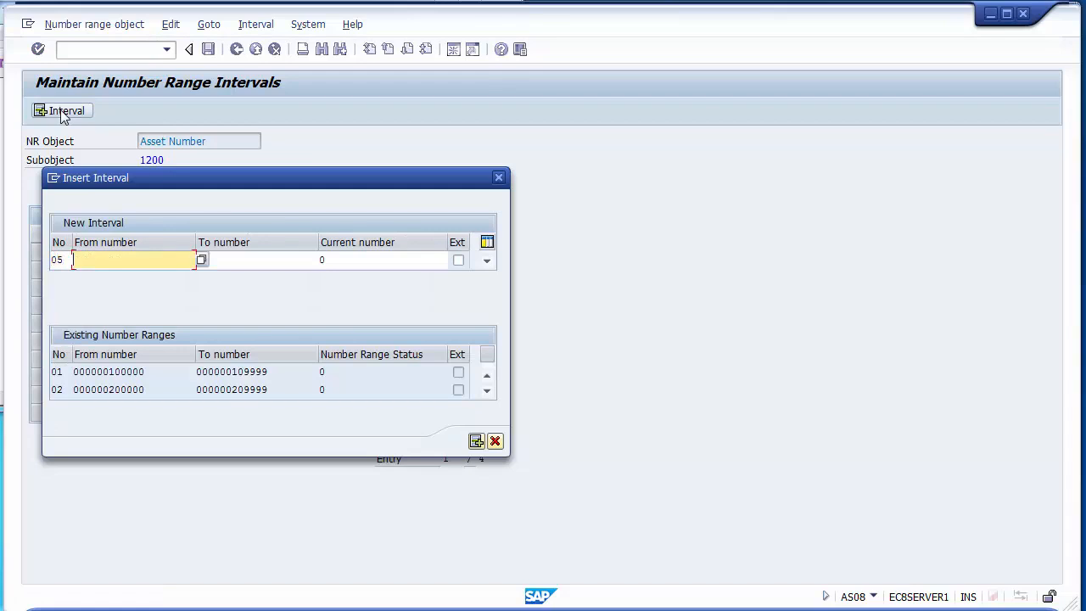
type("500000")
key("Tab")
type("5")
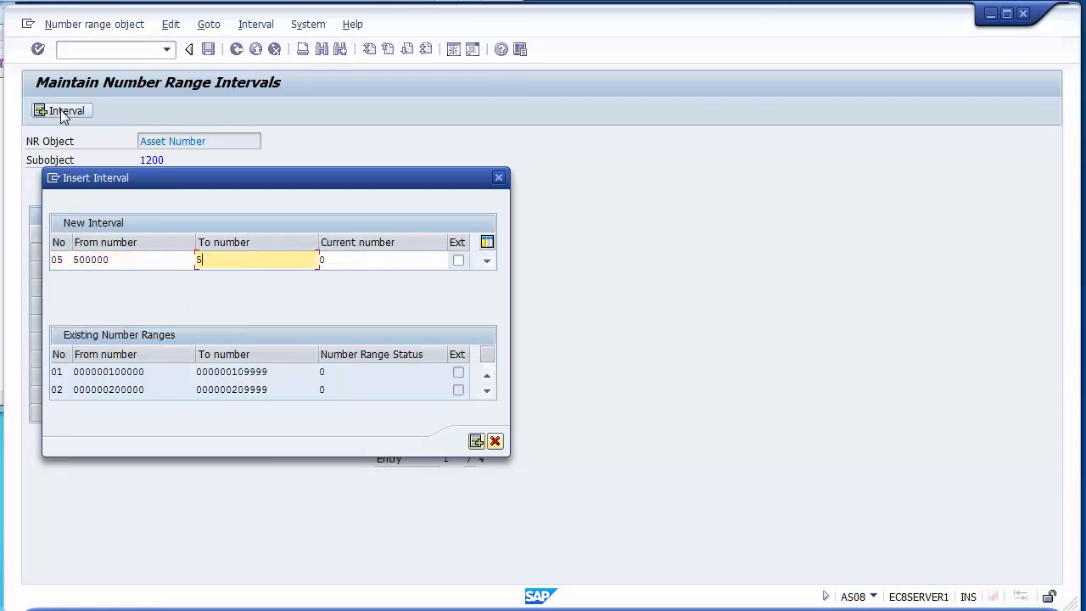
type("09999")
key("Return")
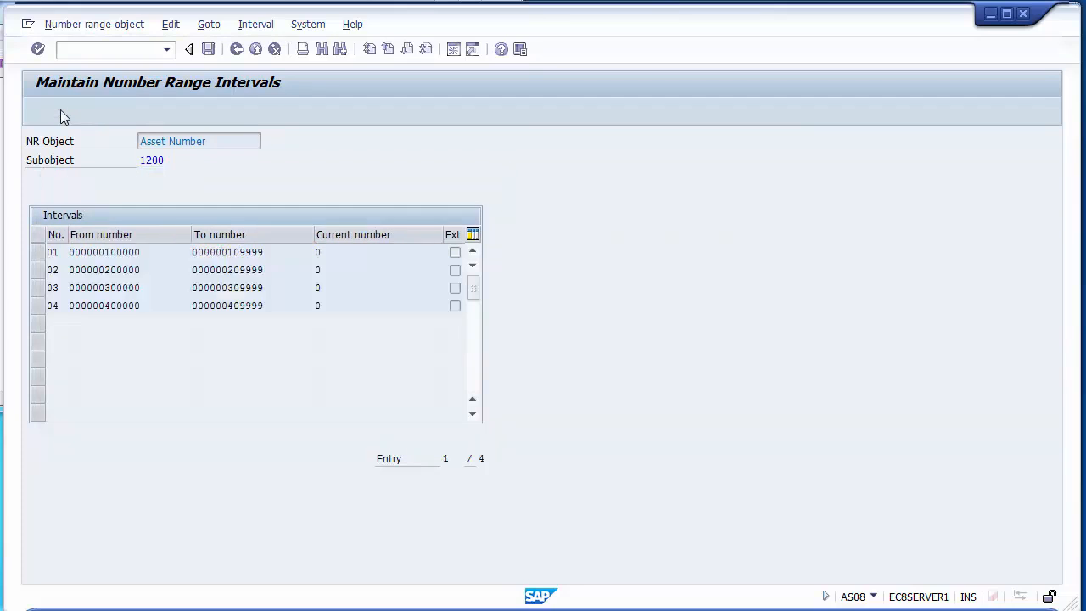
Step: Insert number range interval 06 from 600000 to 609999 for company code 1200
left_click(61, 109)
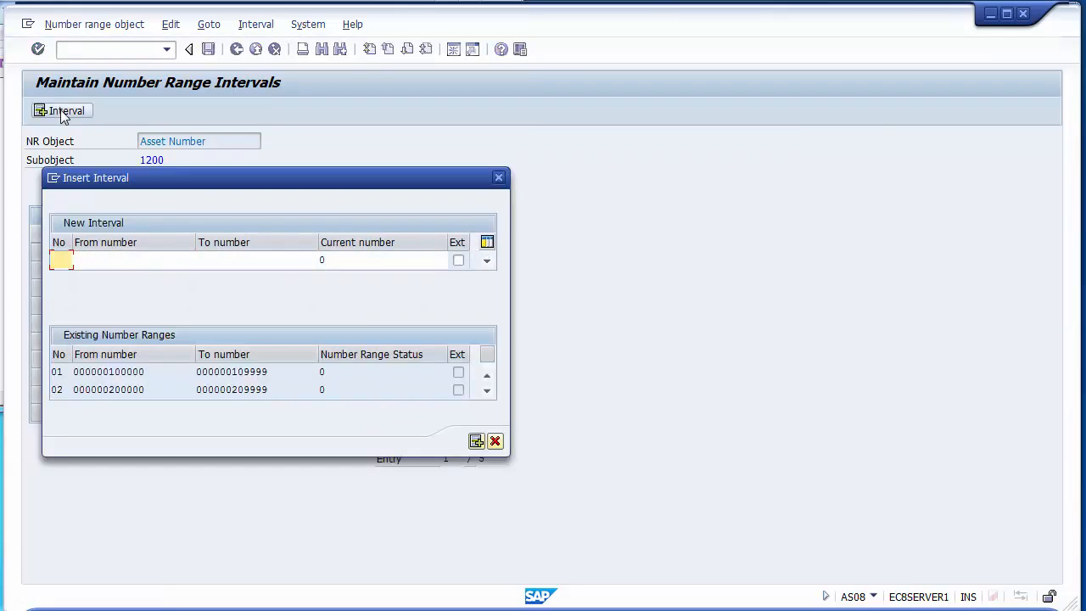
type("06")
key("Tab")
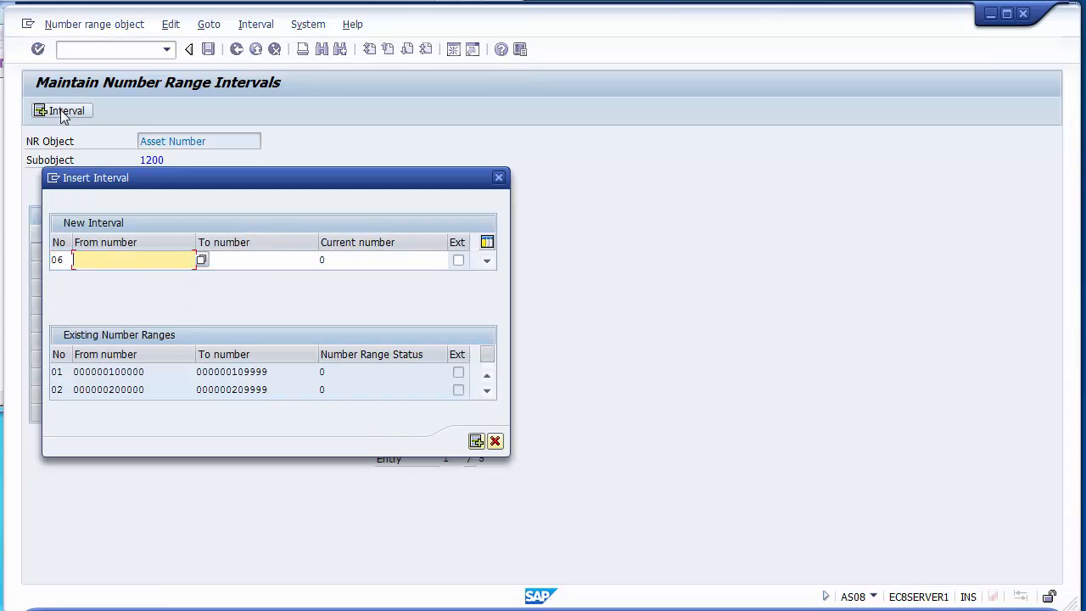
type("600000")
key("Tab")
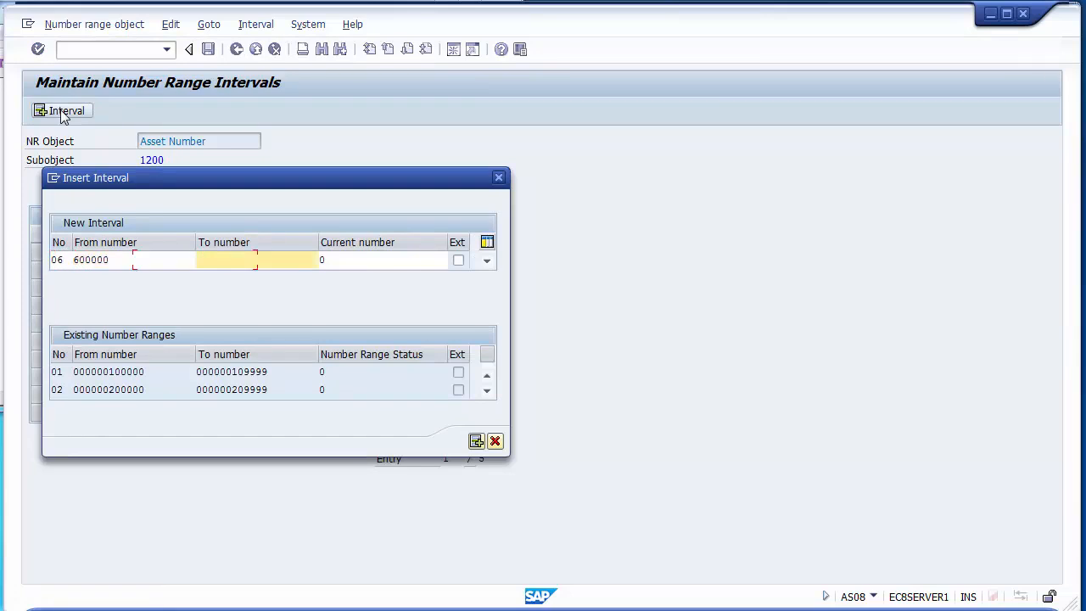
type("609999")
key("Return")
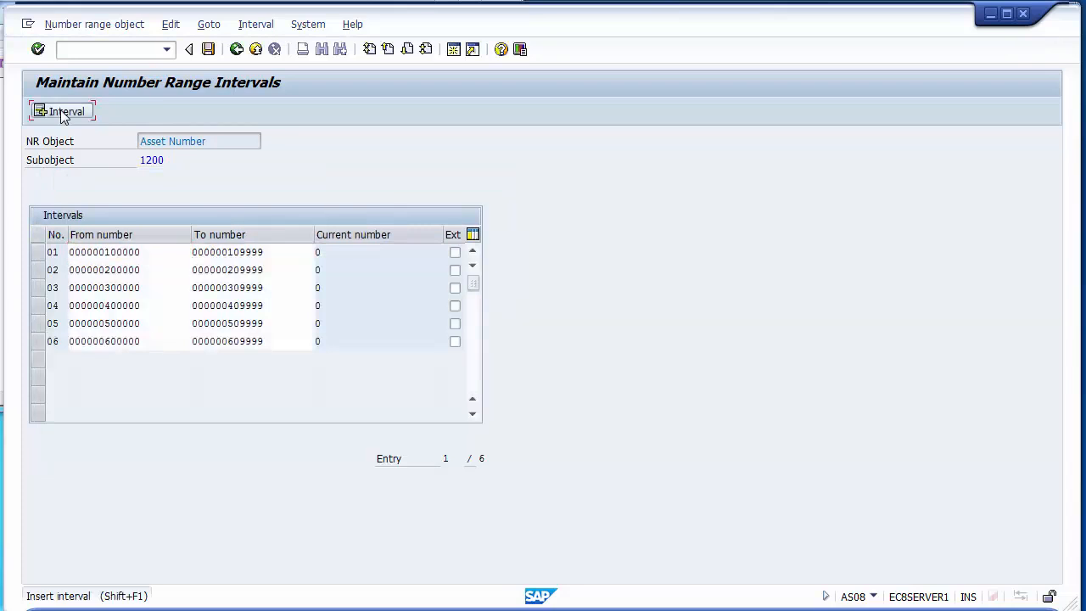
Step: Insert number range interval 07 from 700000 to 709999 and compare the intervals with the account determination list captured in Snipping Tool
left_click(61, 111)
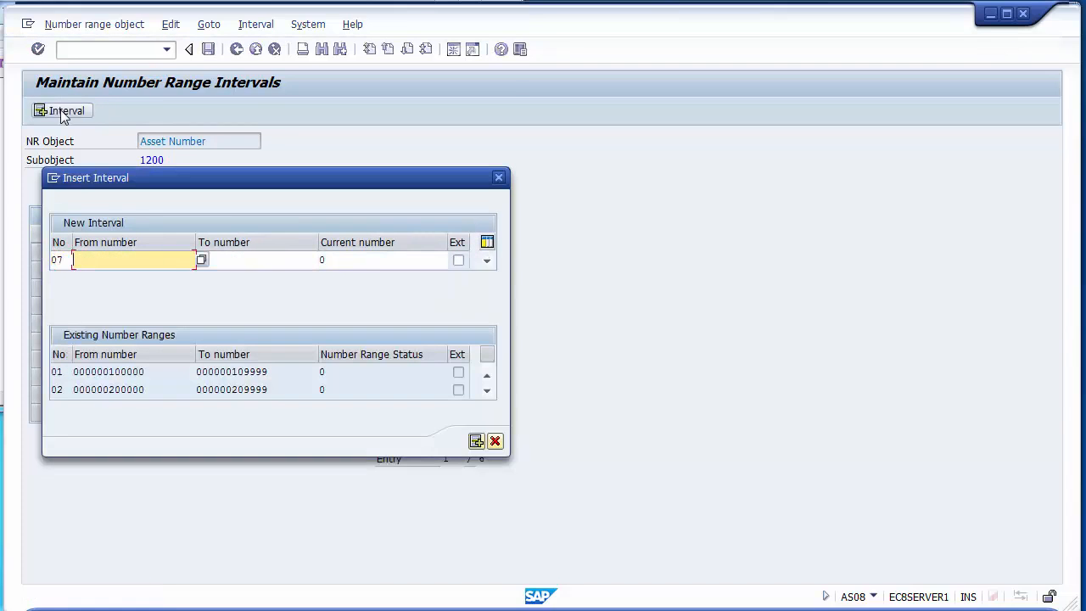
type("700000")
key("Tab")
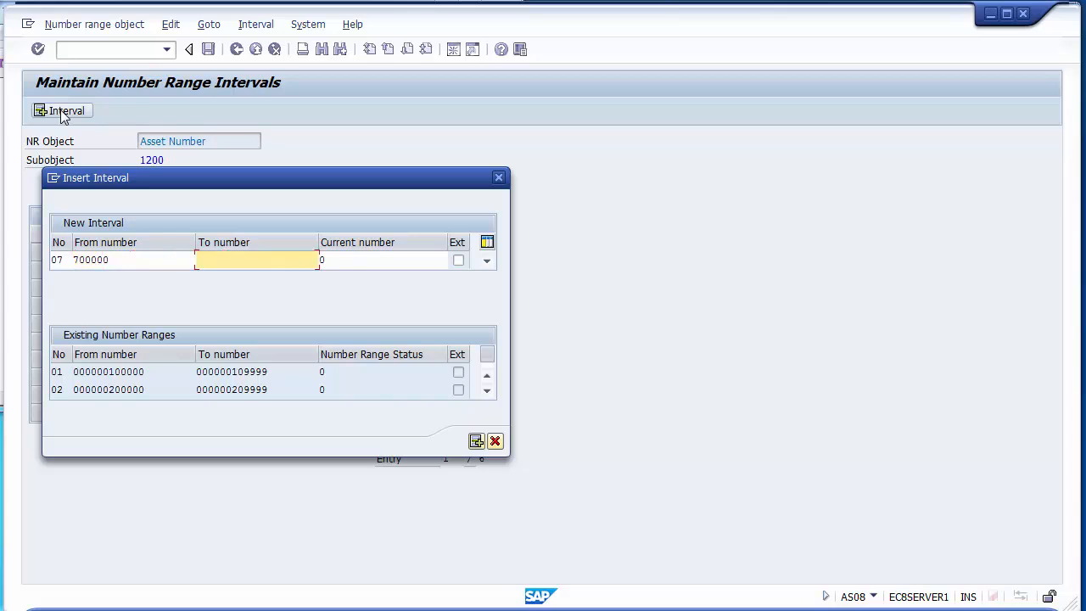
type("7099999")
key("BackSpace")
key("Return")
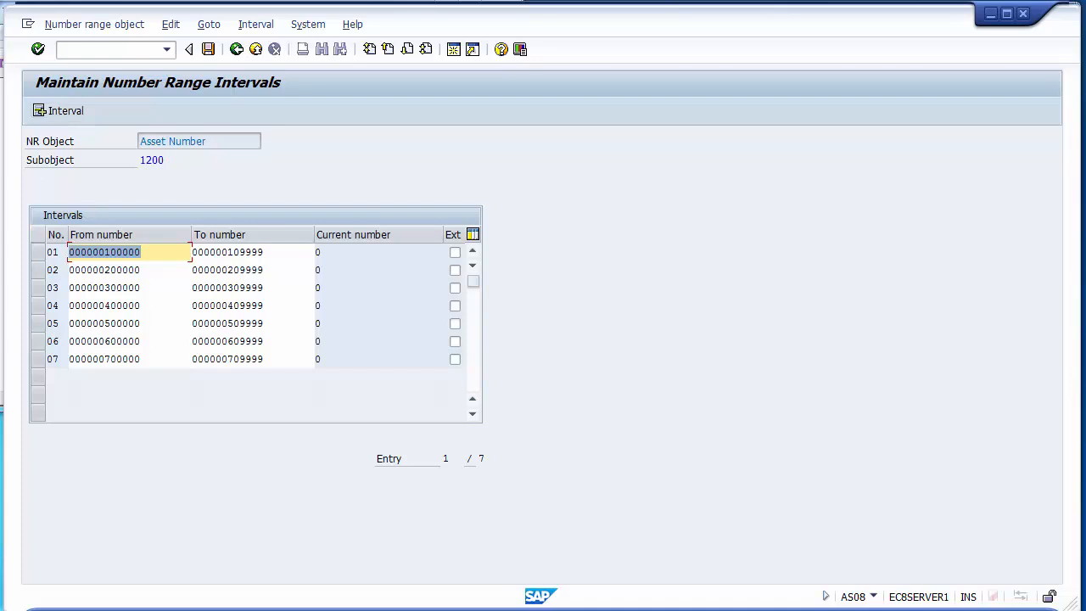
key("alt+Tab")
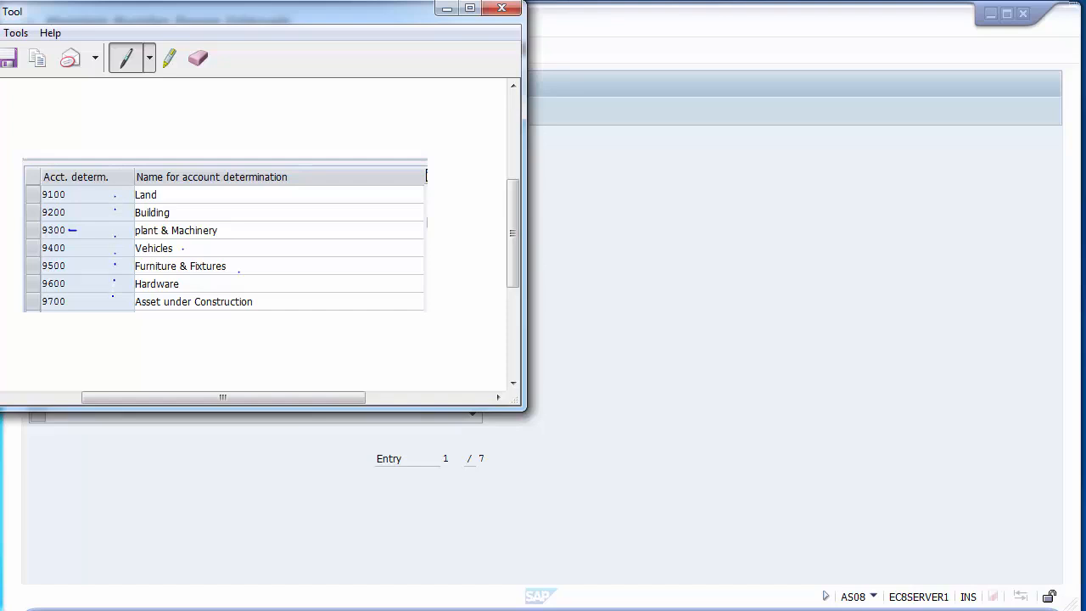
Step: Save the asset number range intervals for company code 1200, accepting the transport notice, and return to the IMG structure
left_click(617, 222)
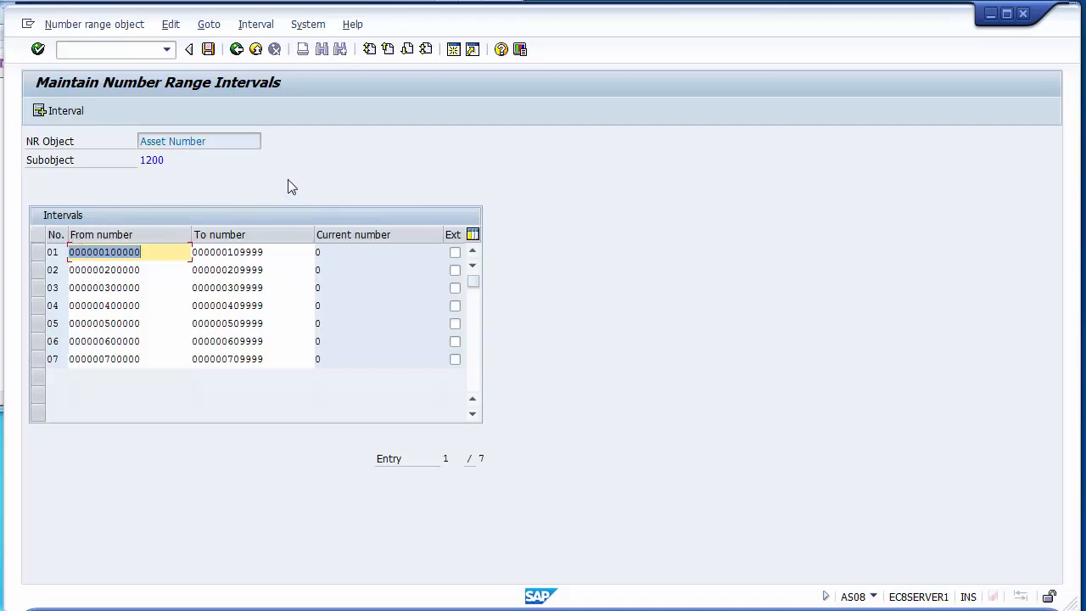
left_click(39, 253)
left_click(40, 253)
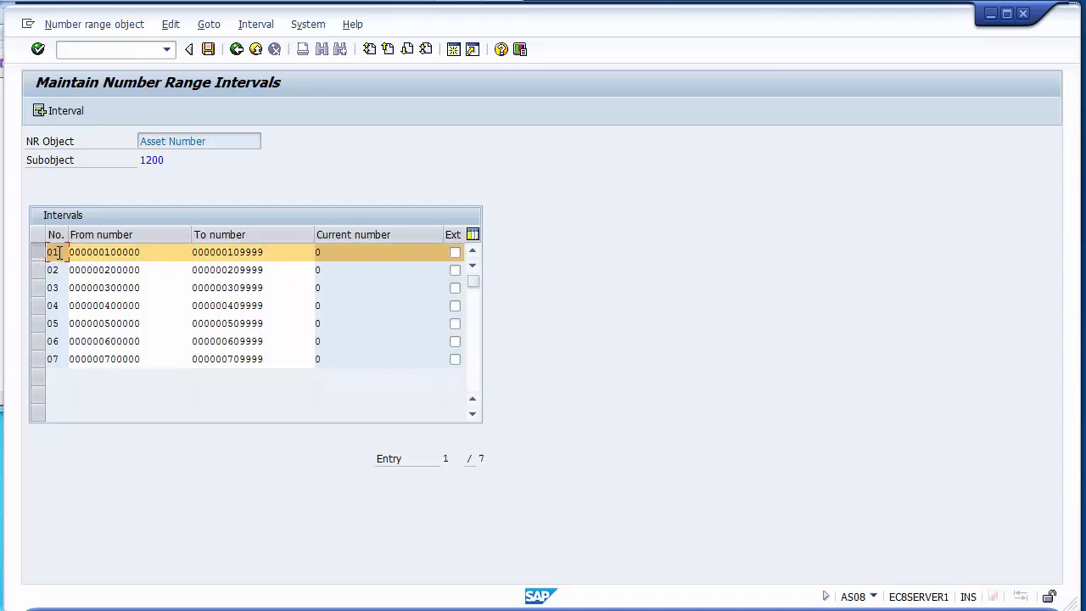
left_click(38, 253)
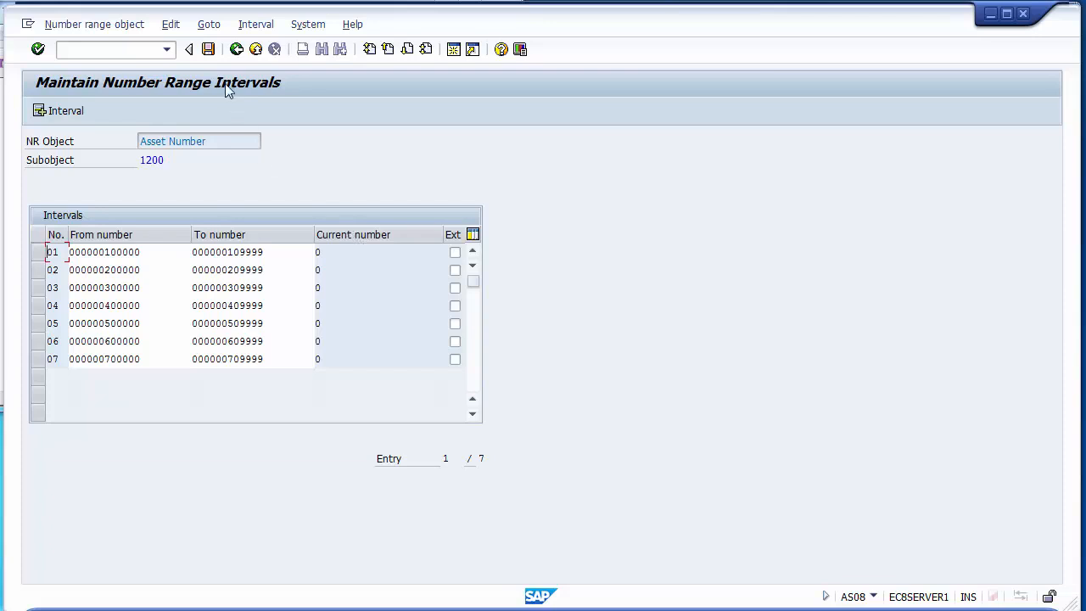
left_click(208, 49)
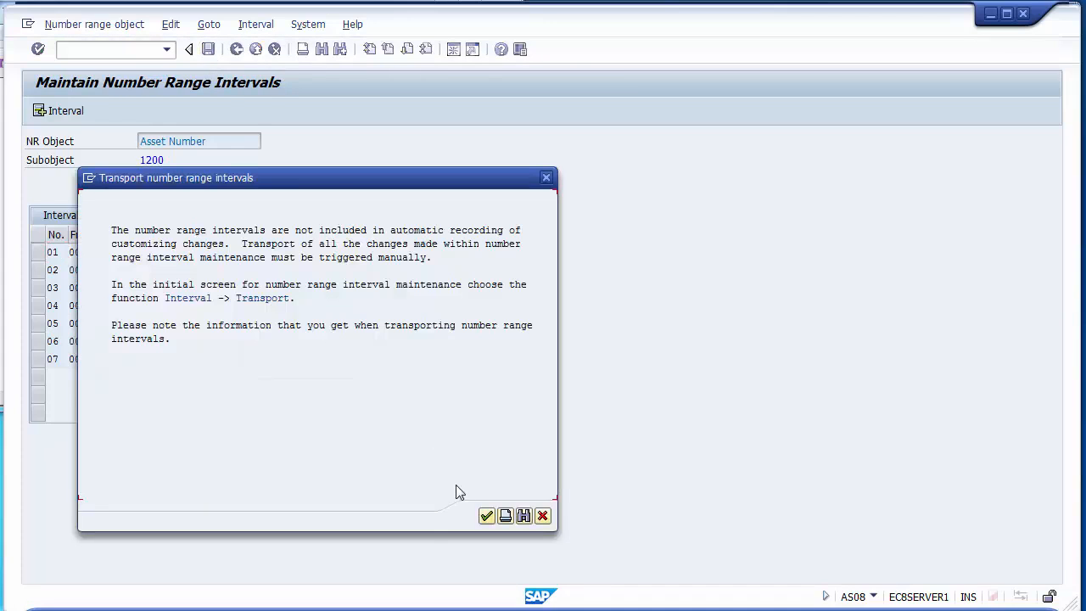
left_click(486, 517)
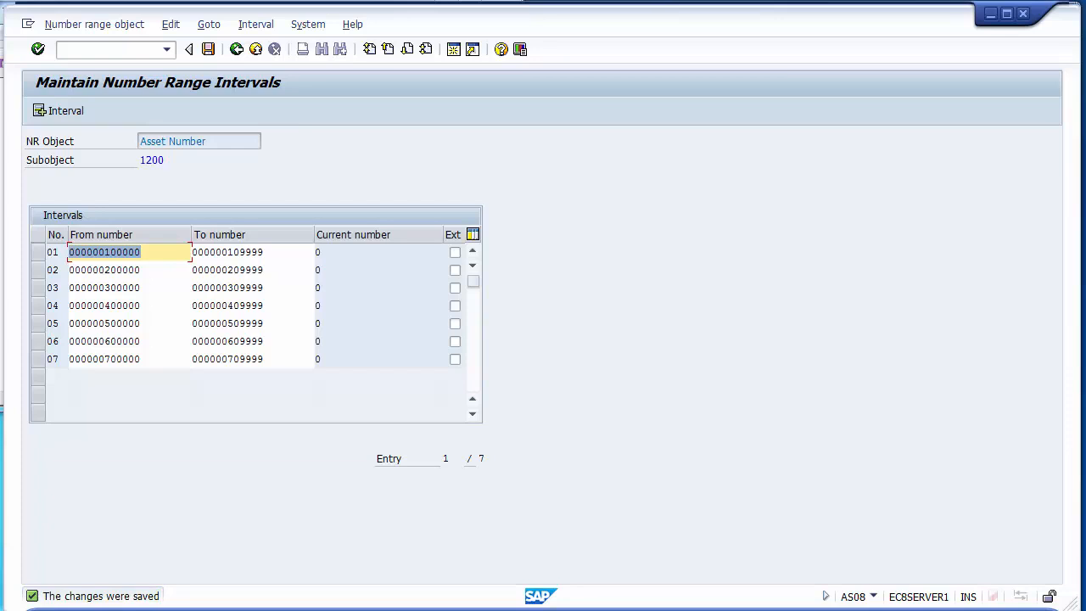
left_click(236, 48)
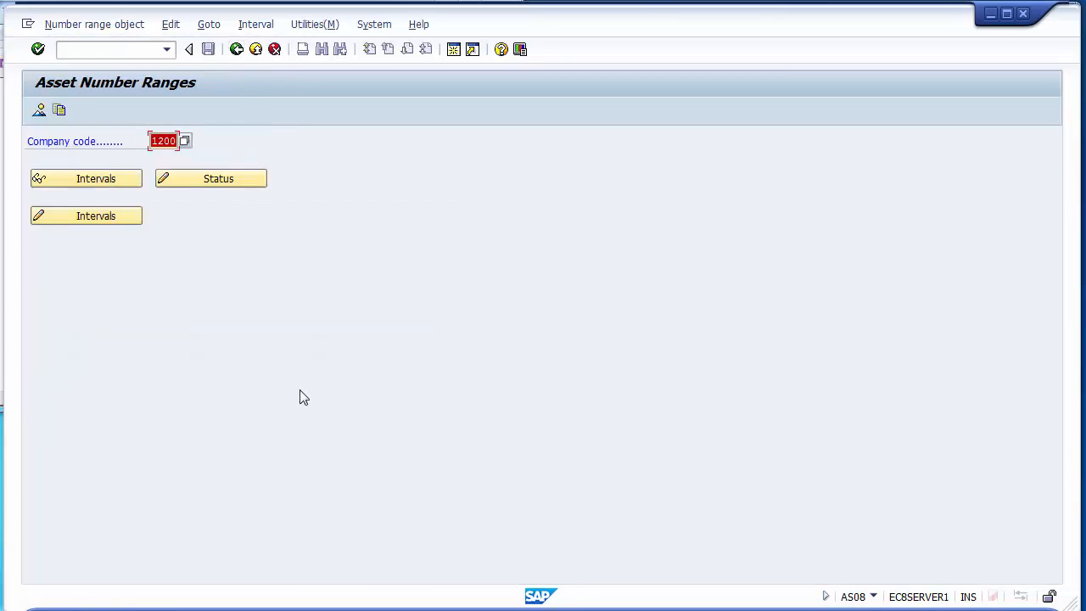
left_click(237, 51)
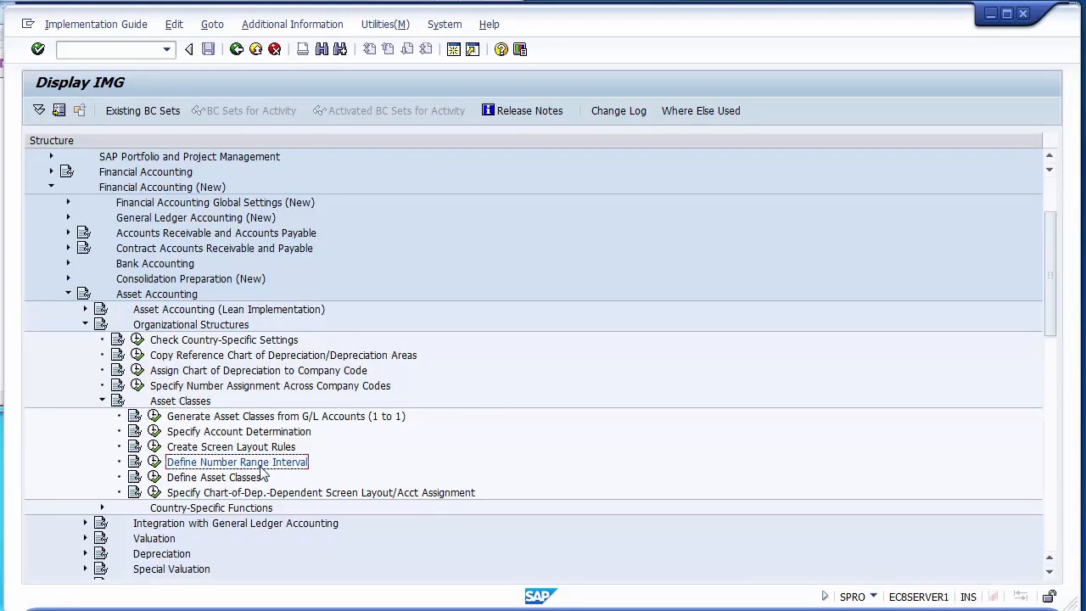
Step: Switch to the SAP FI-AA presentation in PowerPoint and advance to the Asset Classes slide
key("alt+Tab")
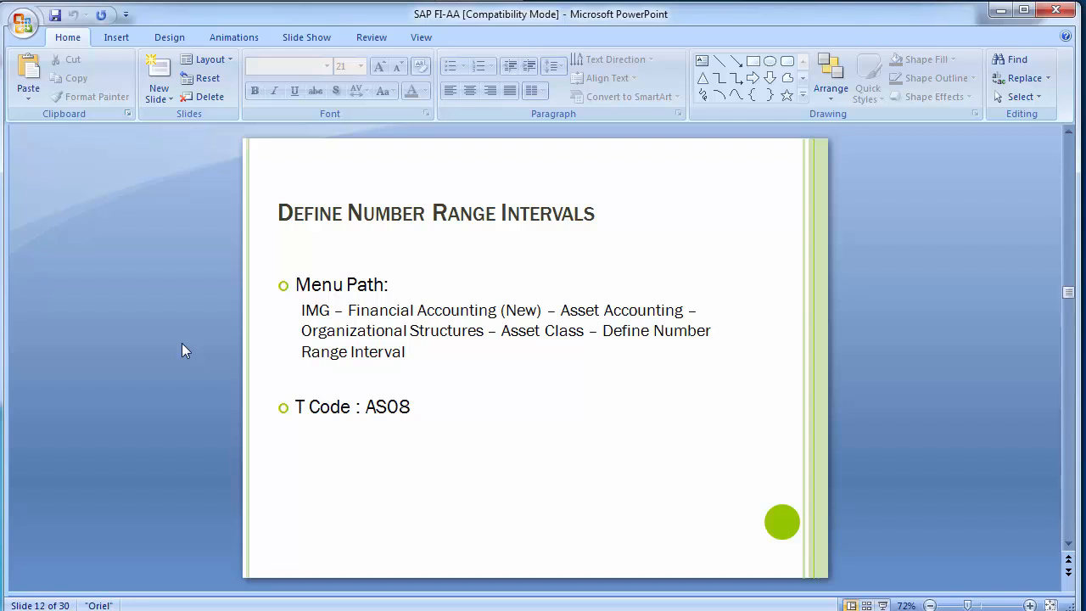
scroll(185, 349, "down", 1)
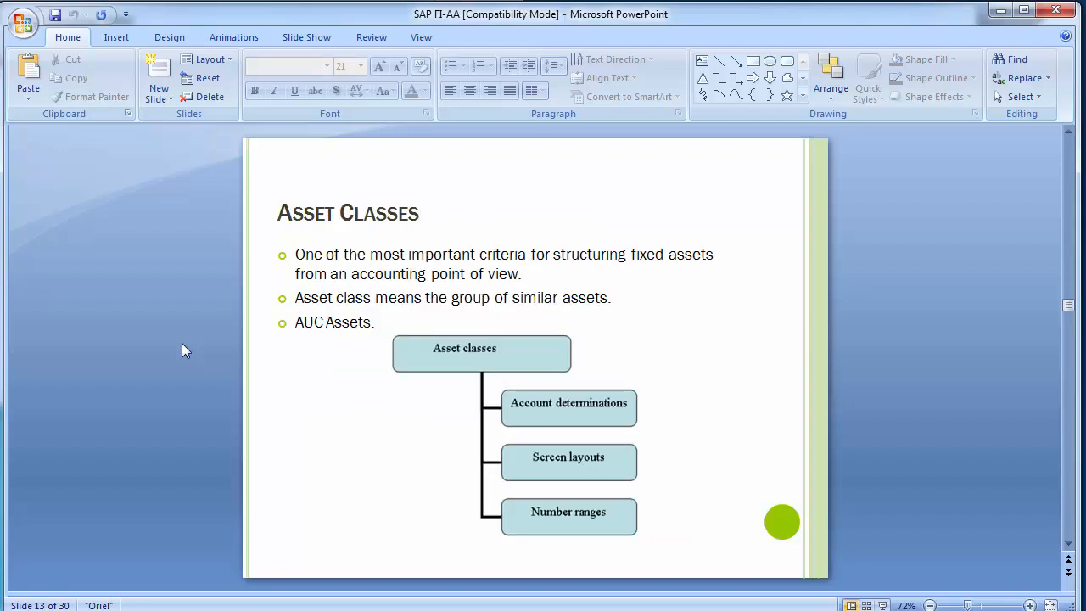